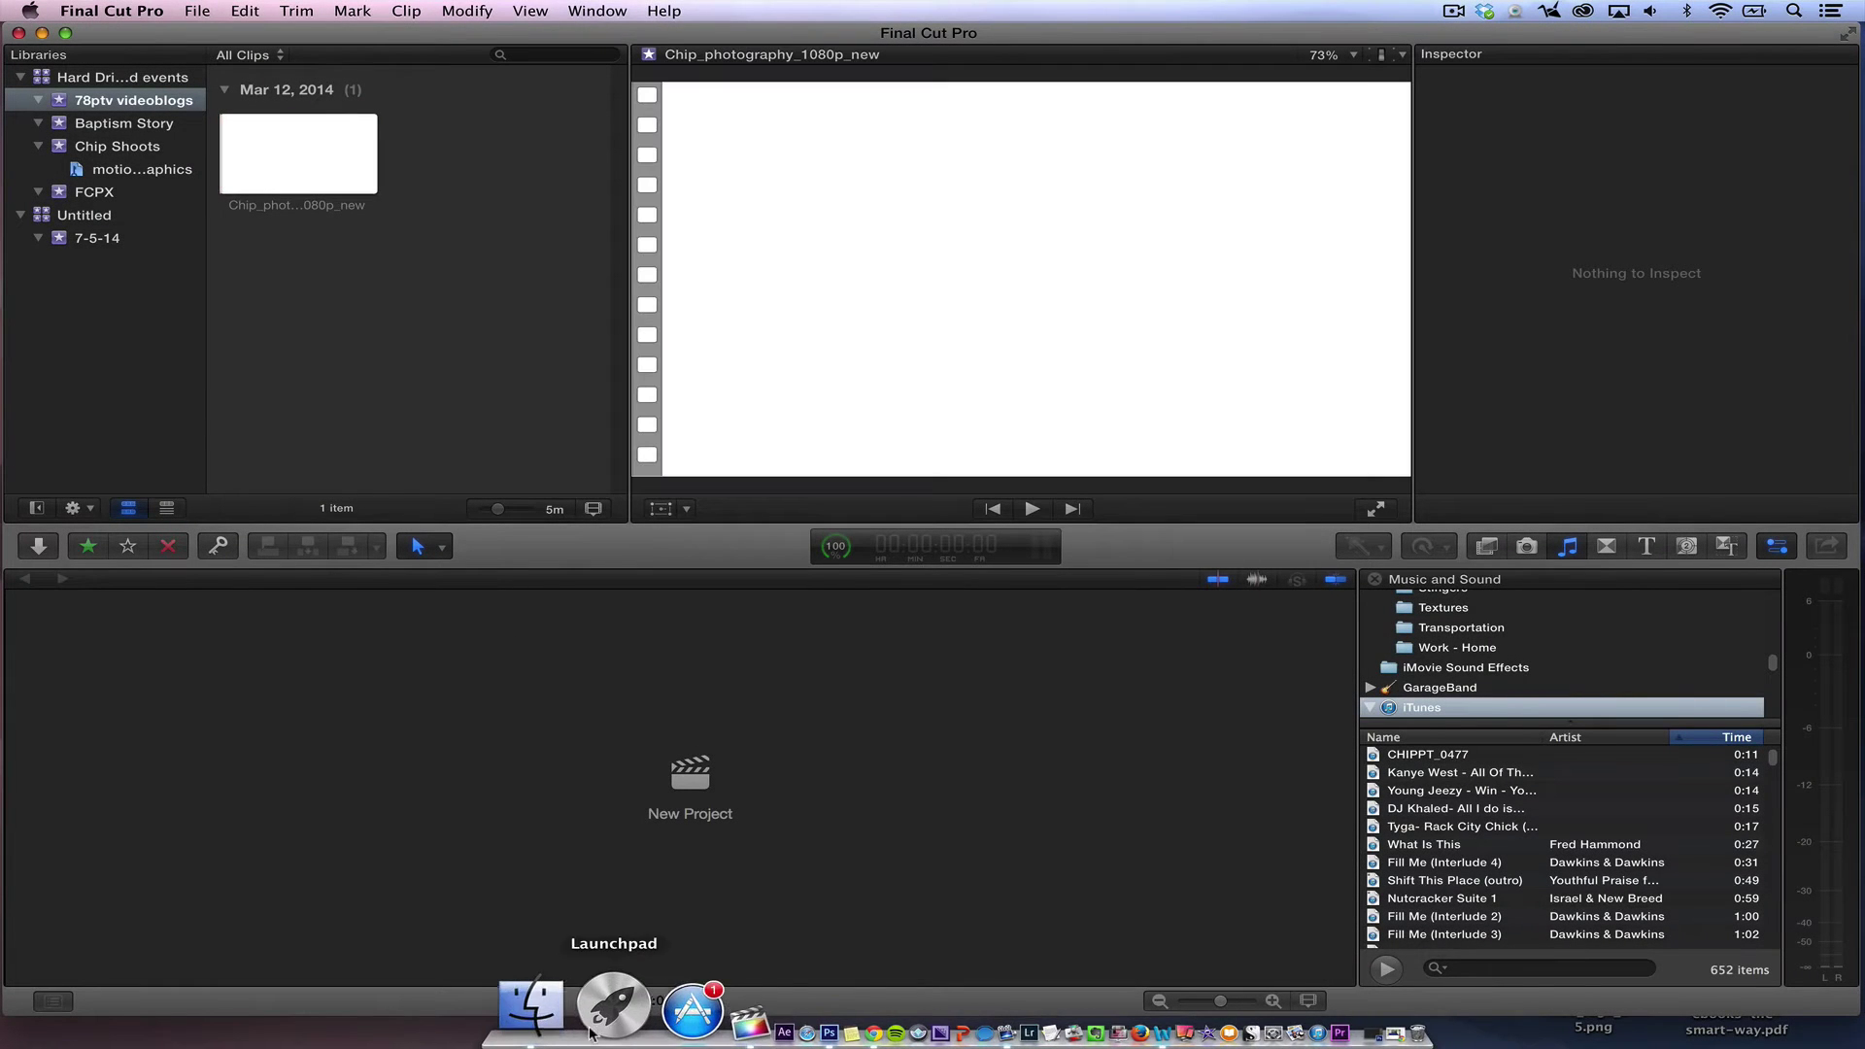
# Check the Random Access Drive in Finder, then save a 'New Hope Videos' library there.
pyautogui.click(532, 1006)
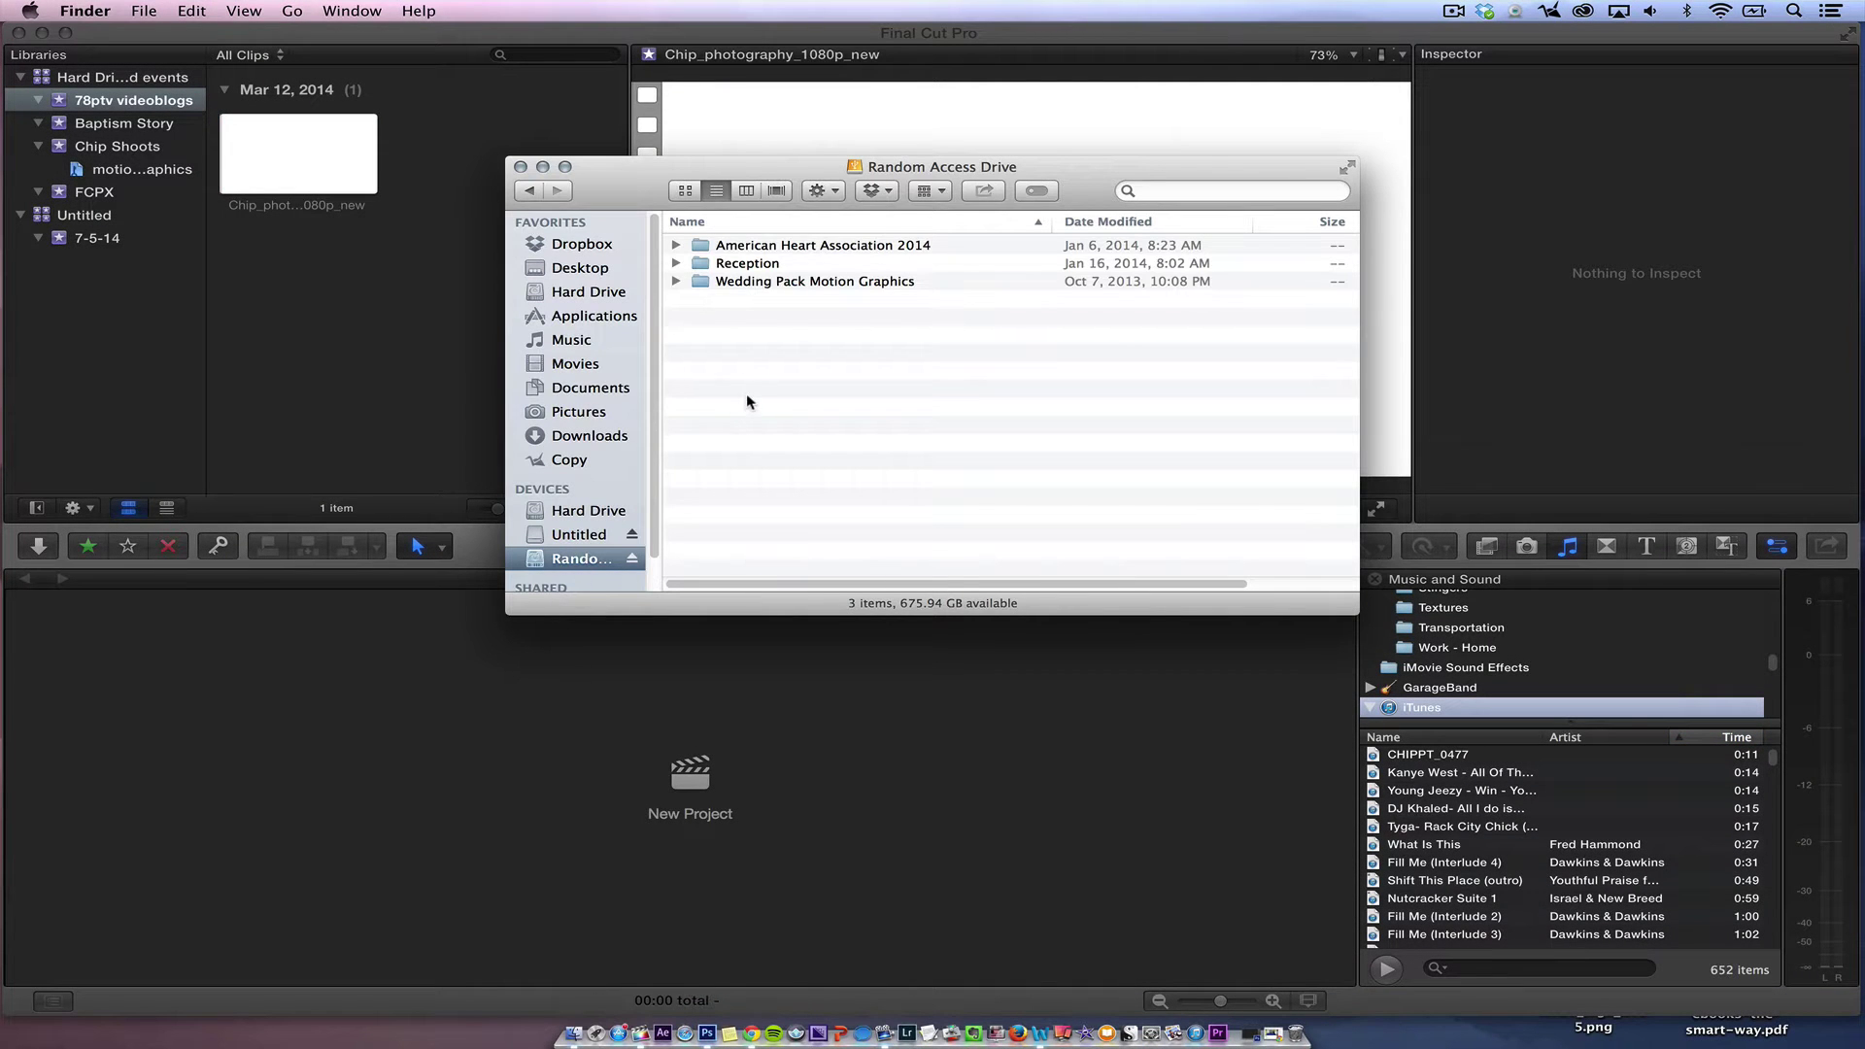
pyautogui.click(291, 299)
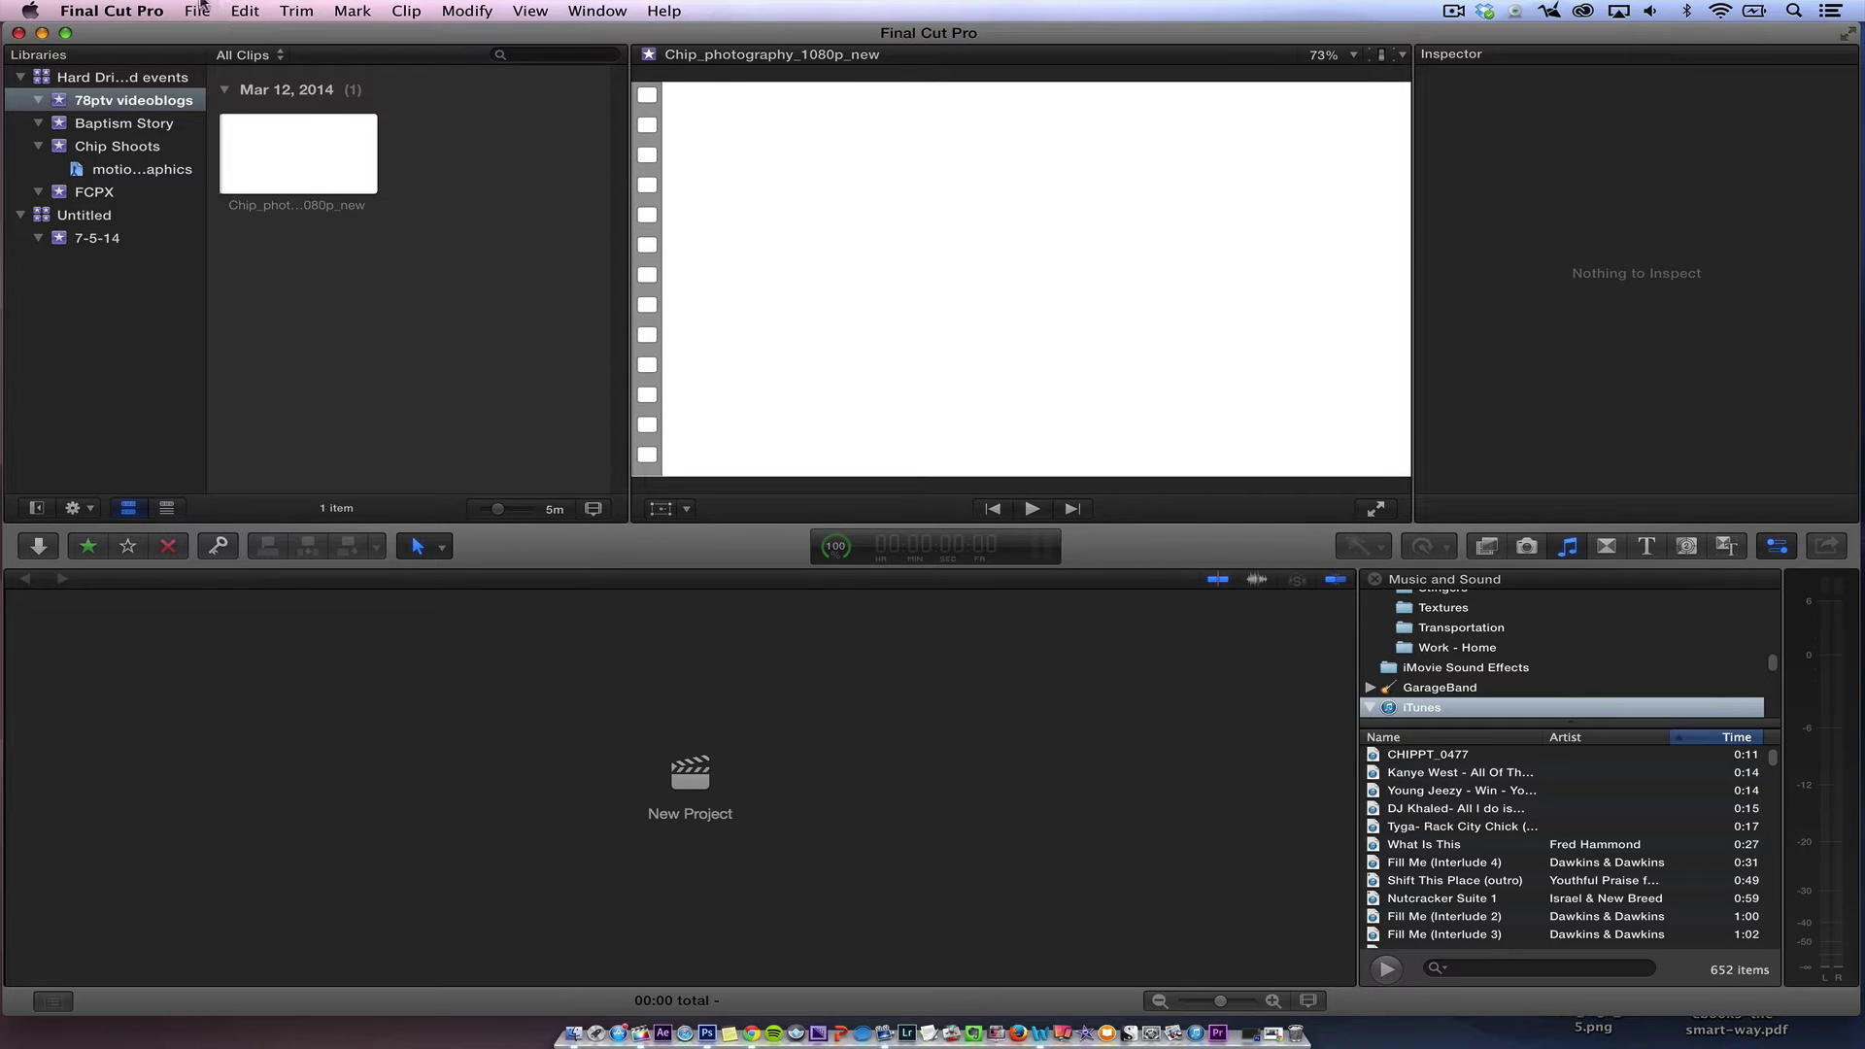
pyautogui.click(201, 11)
pyautogui.moveTo(215, 34)
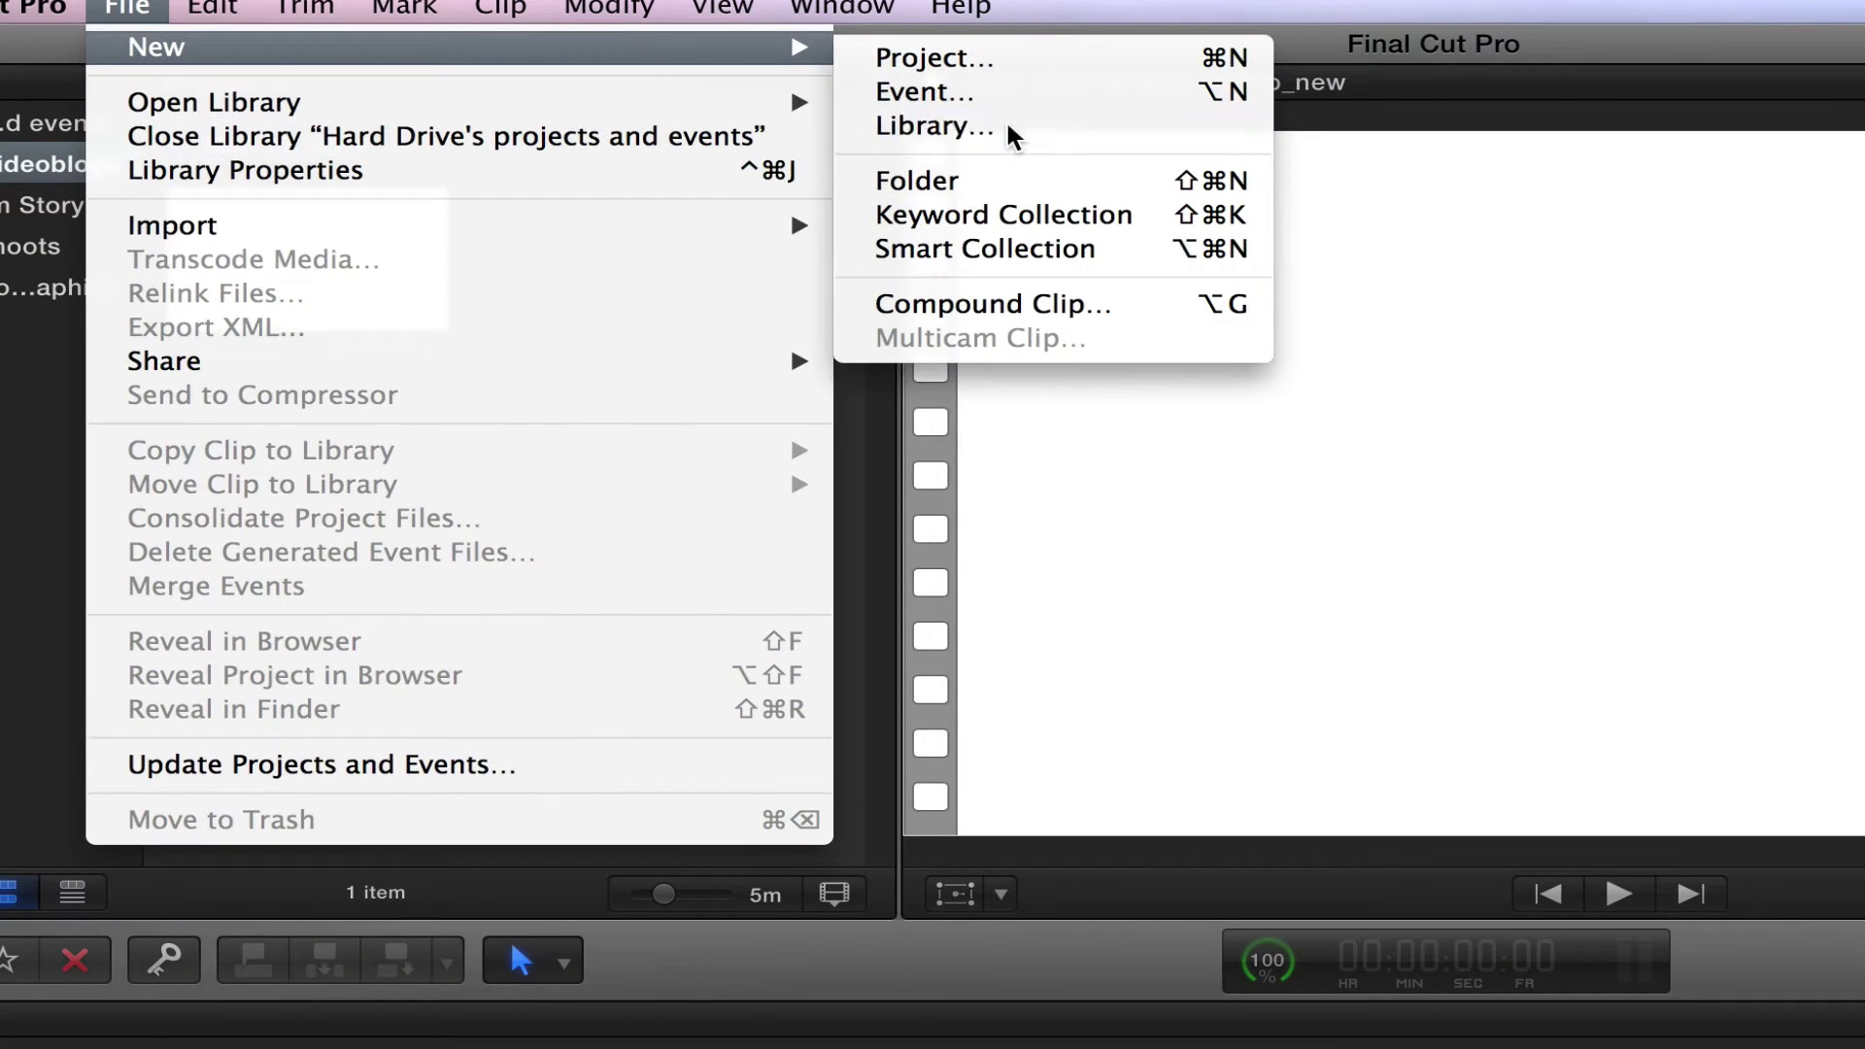
pyautogui.click(835, 99)
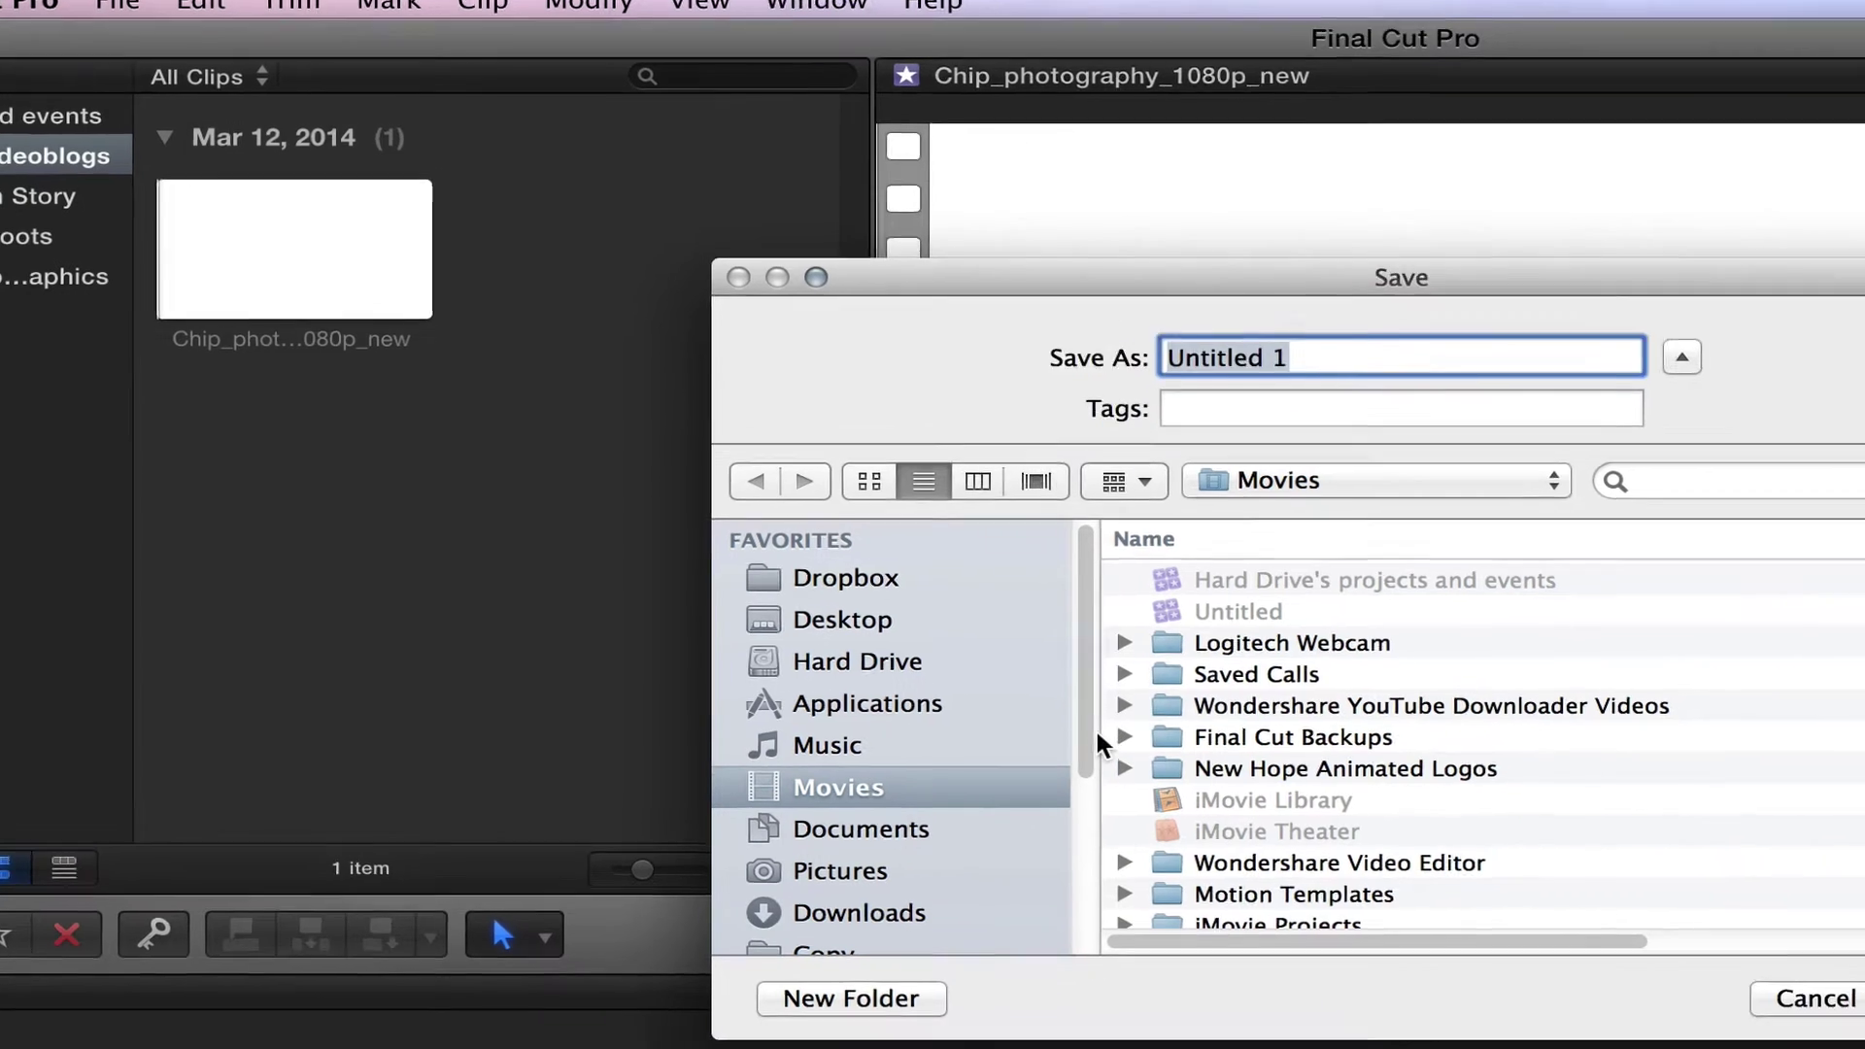
pyautogui.scroll(-5, 1020, 803)
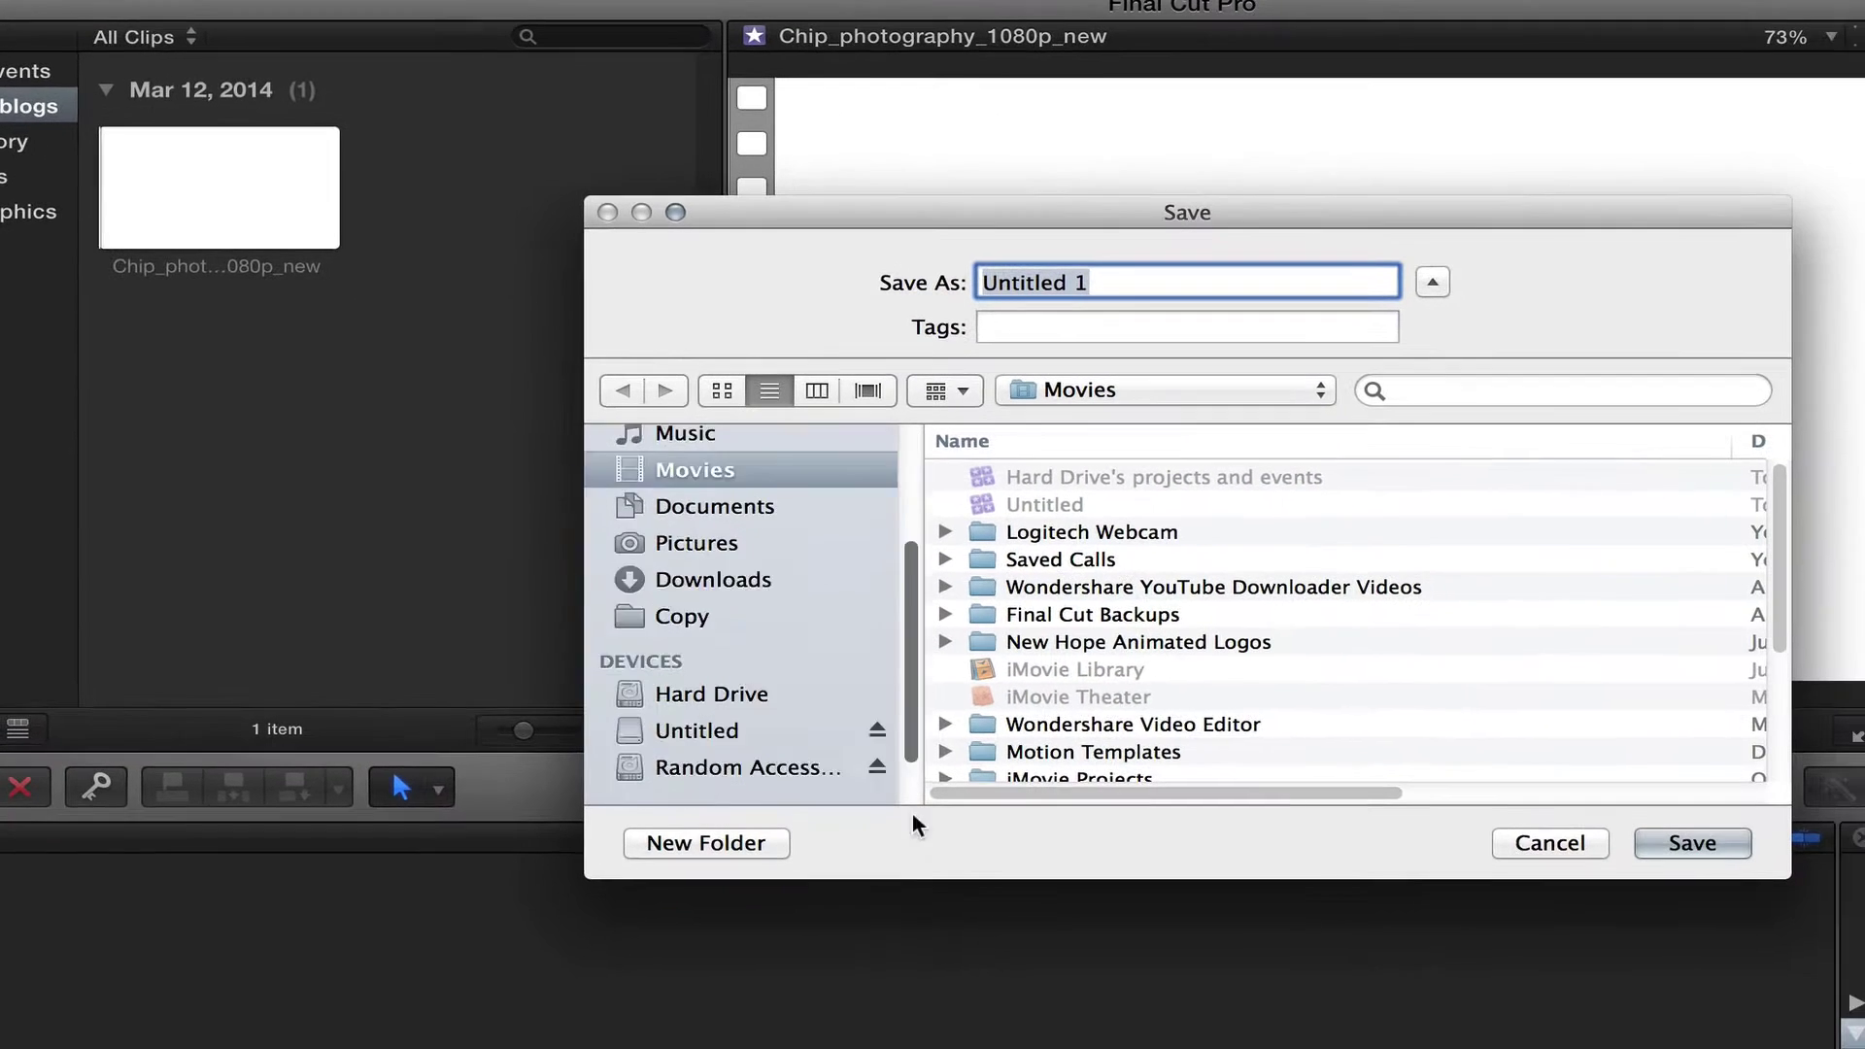
pyautogui.click(760, 705)
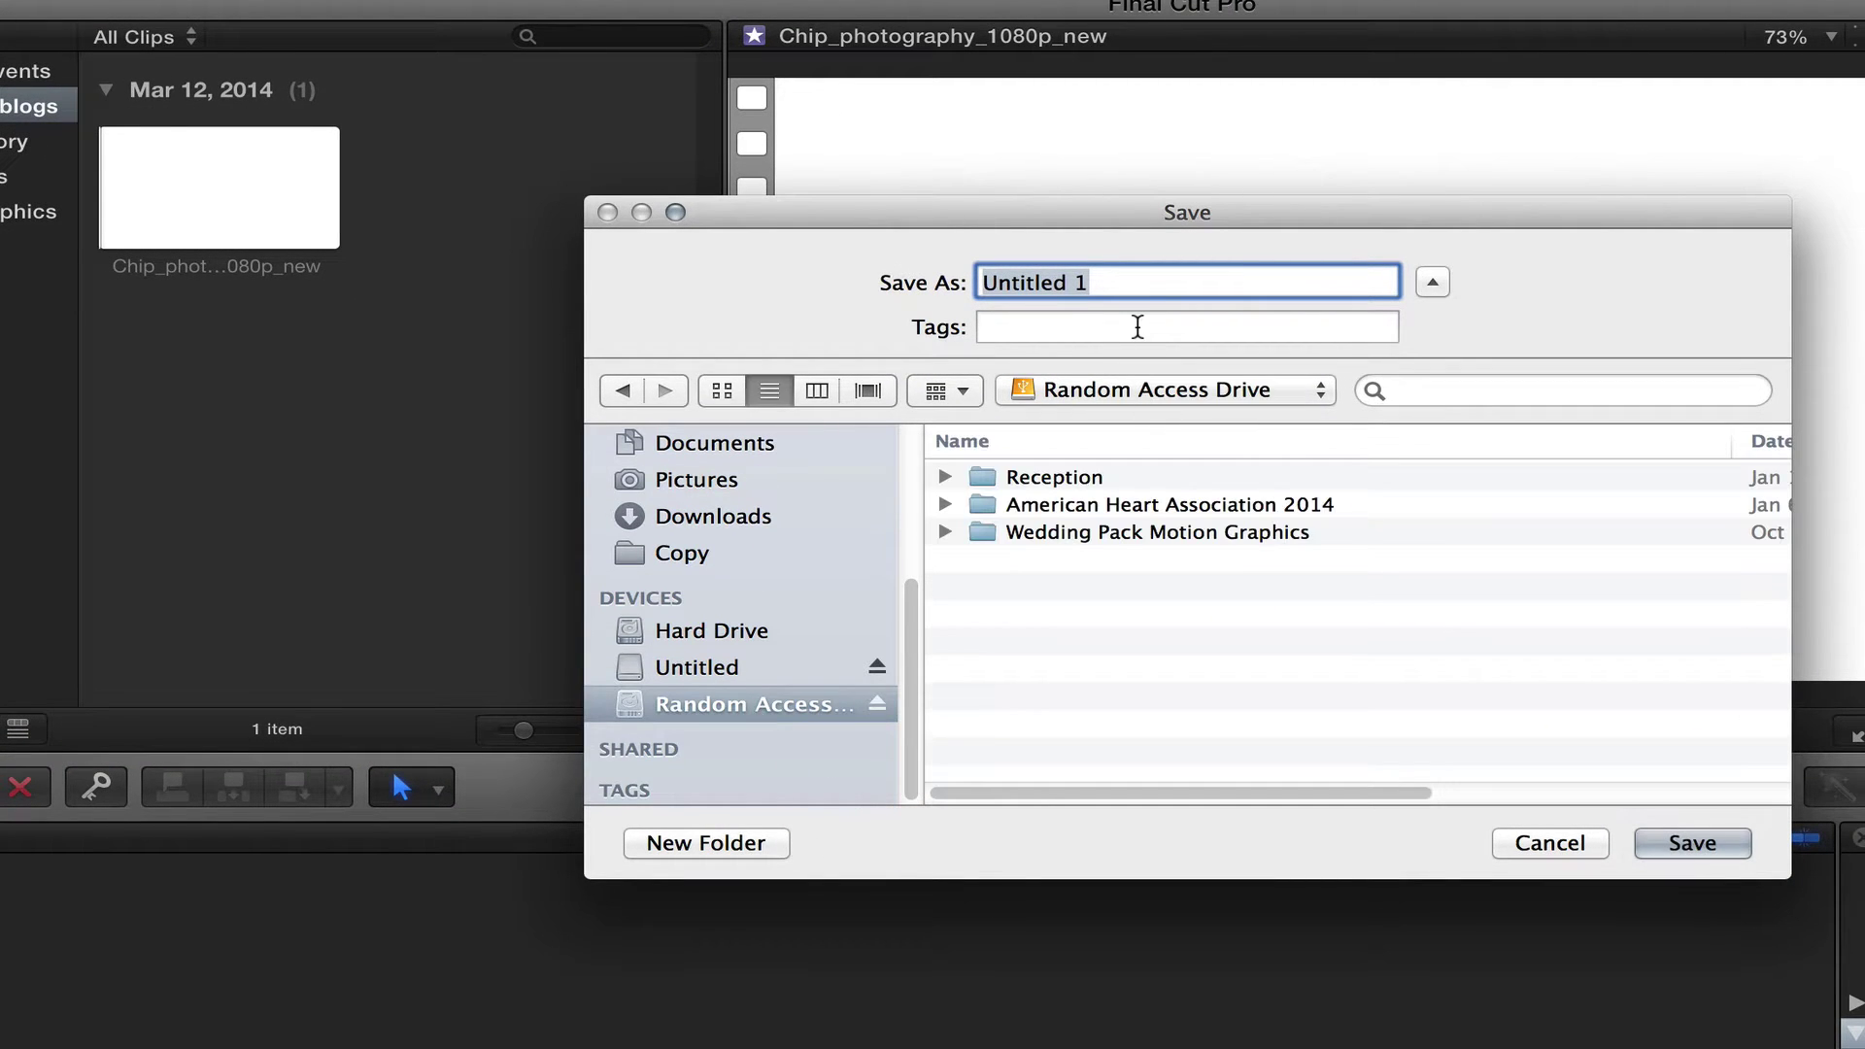
pyautogui.write('New')
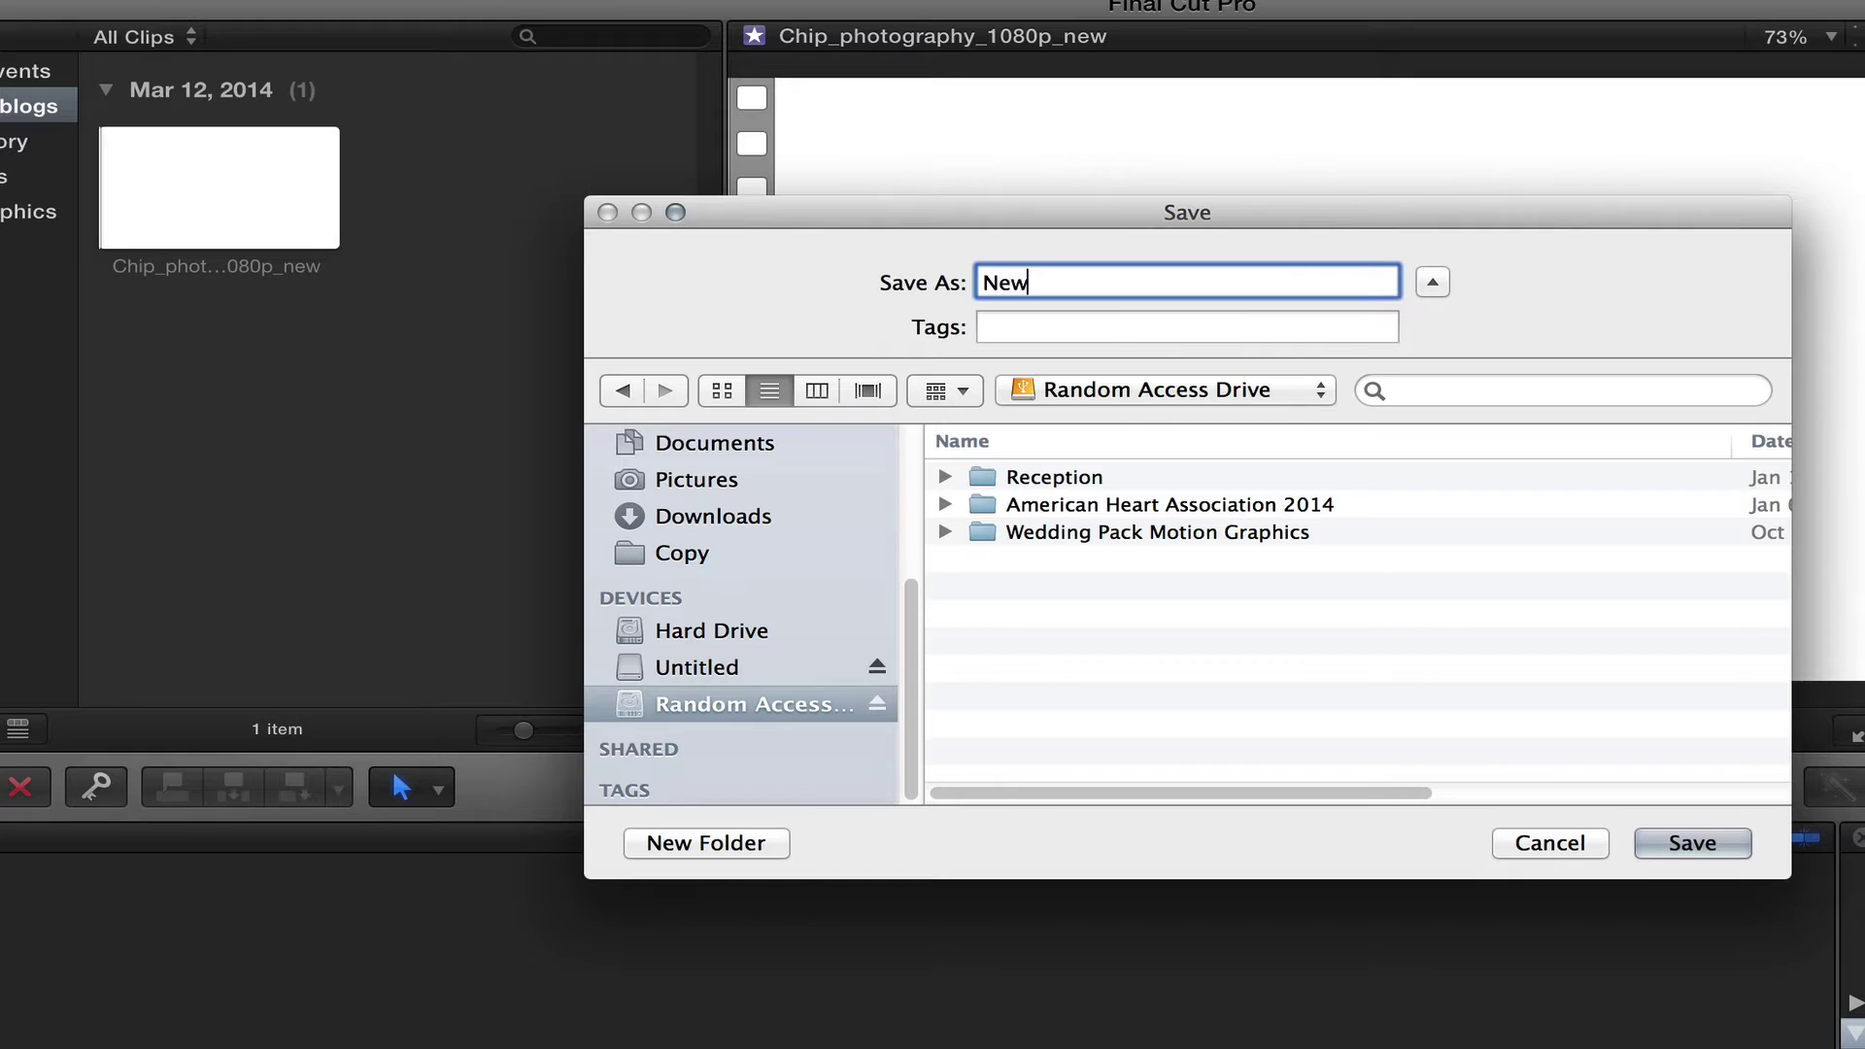
pyautogui.write(' Hope Videos')
pyautogui.press('Return')
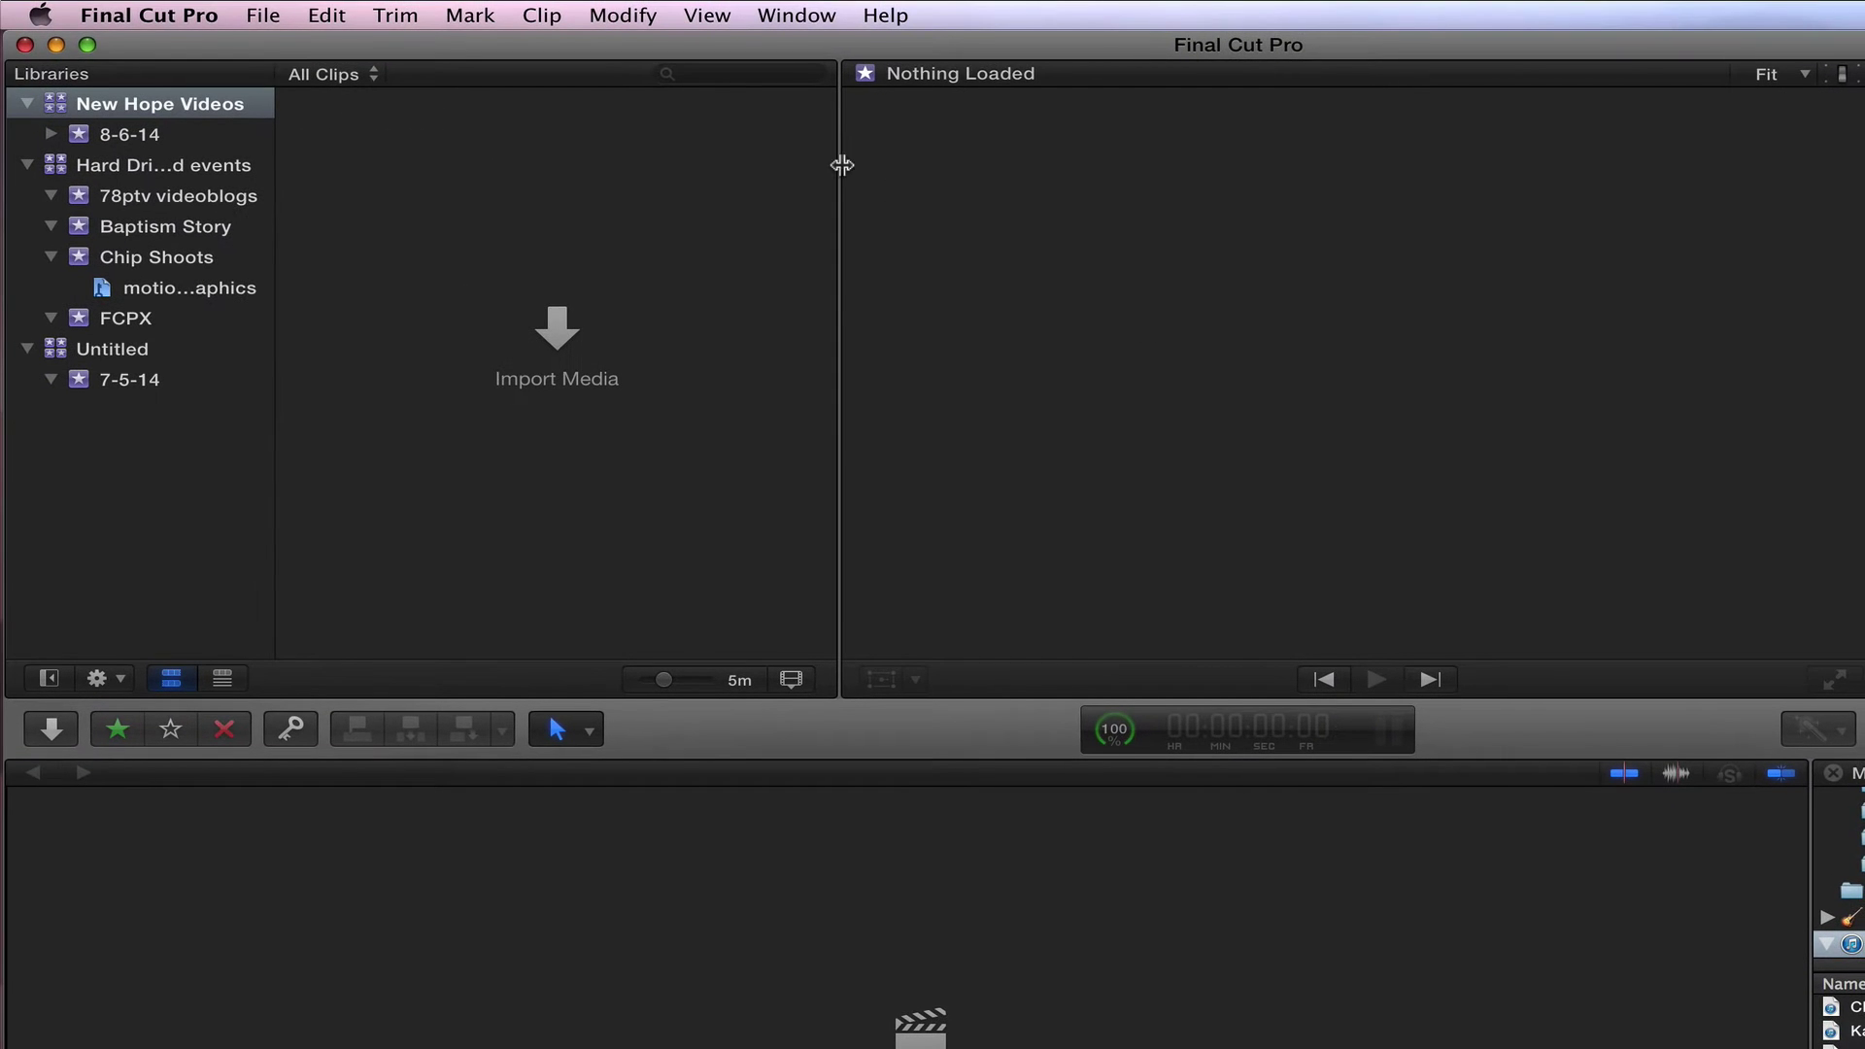
# Collapse the Hard Drive and Untitled libraries and select the 8-6-14 event.
pyautogui.click(26, 164)
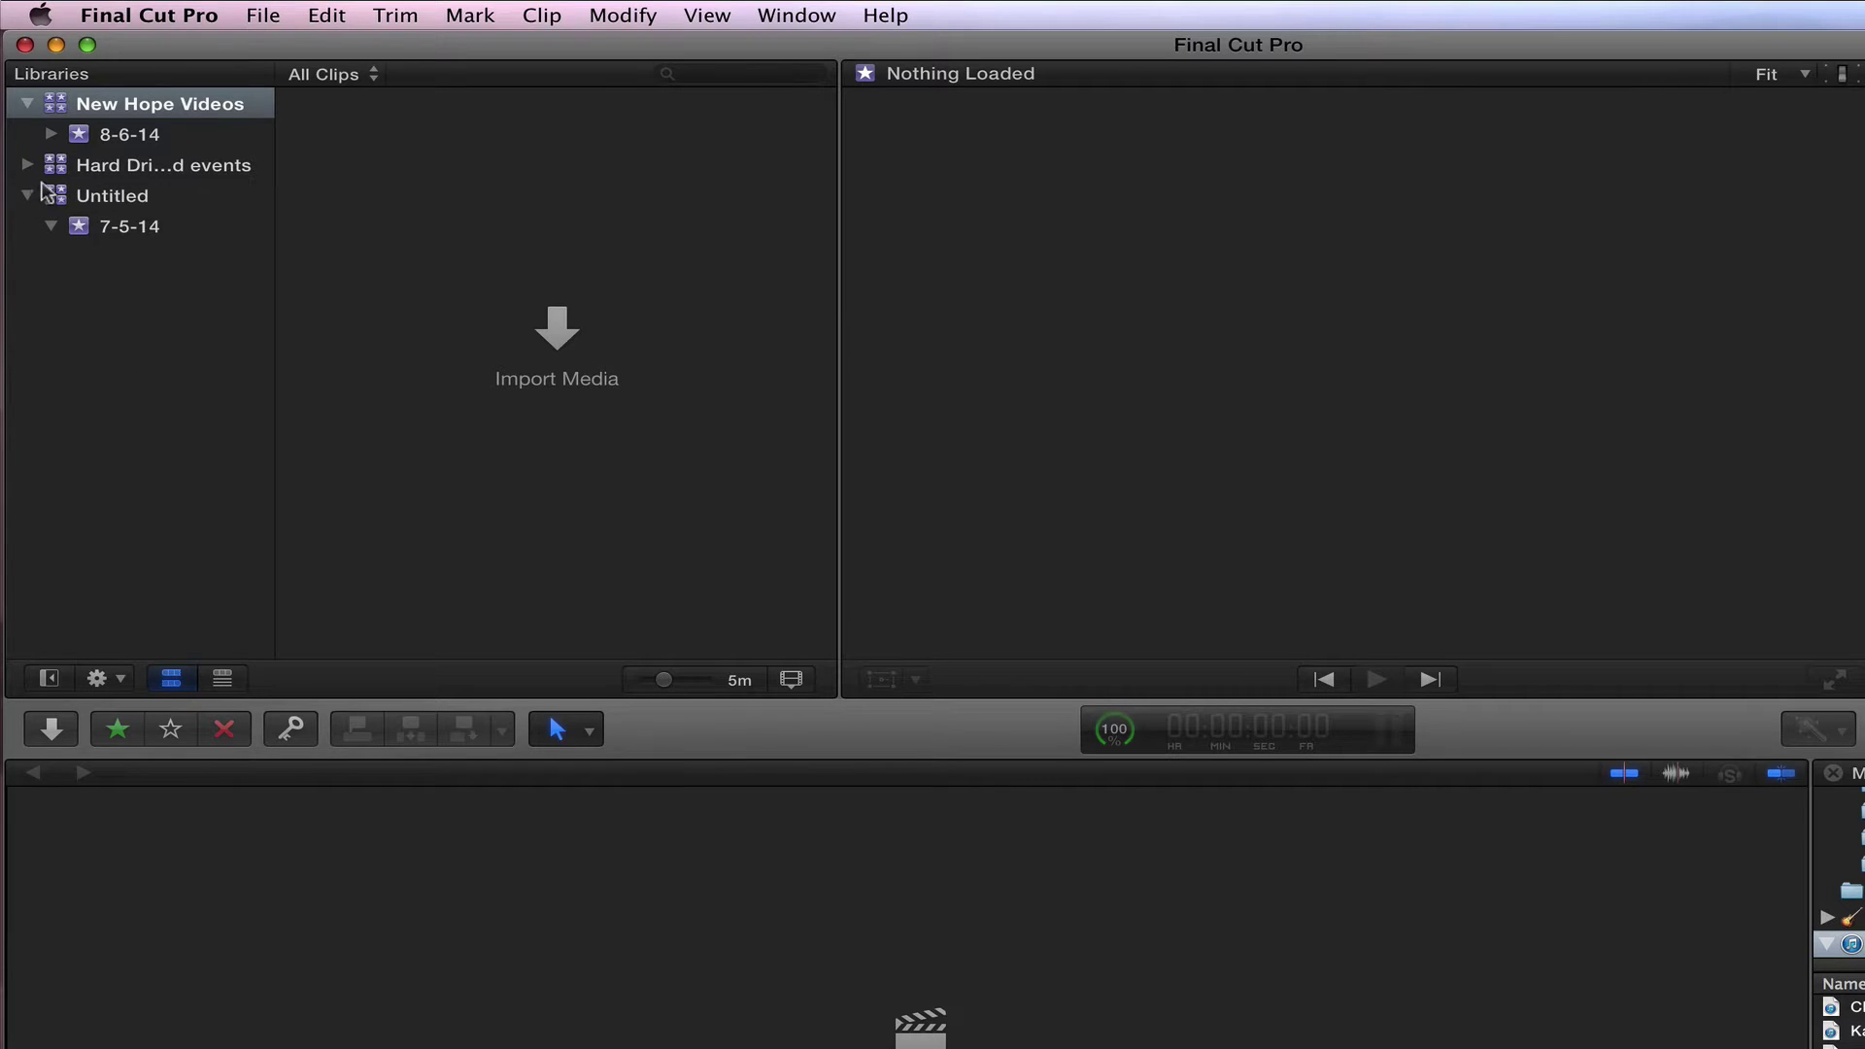
pyautogui.click(88, 227)
pyautogui.click(87, 195)
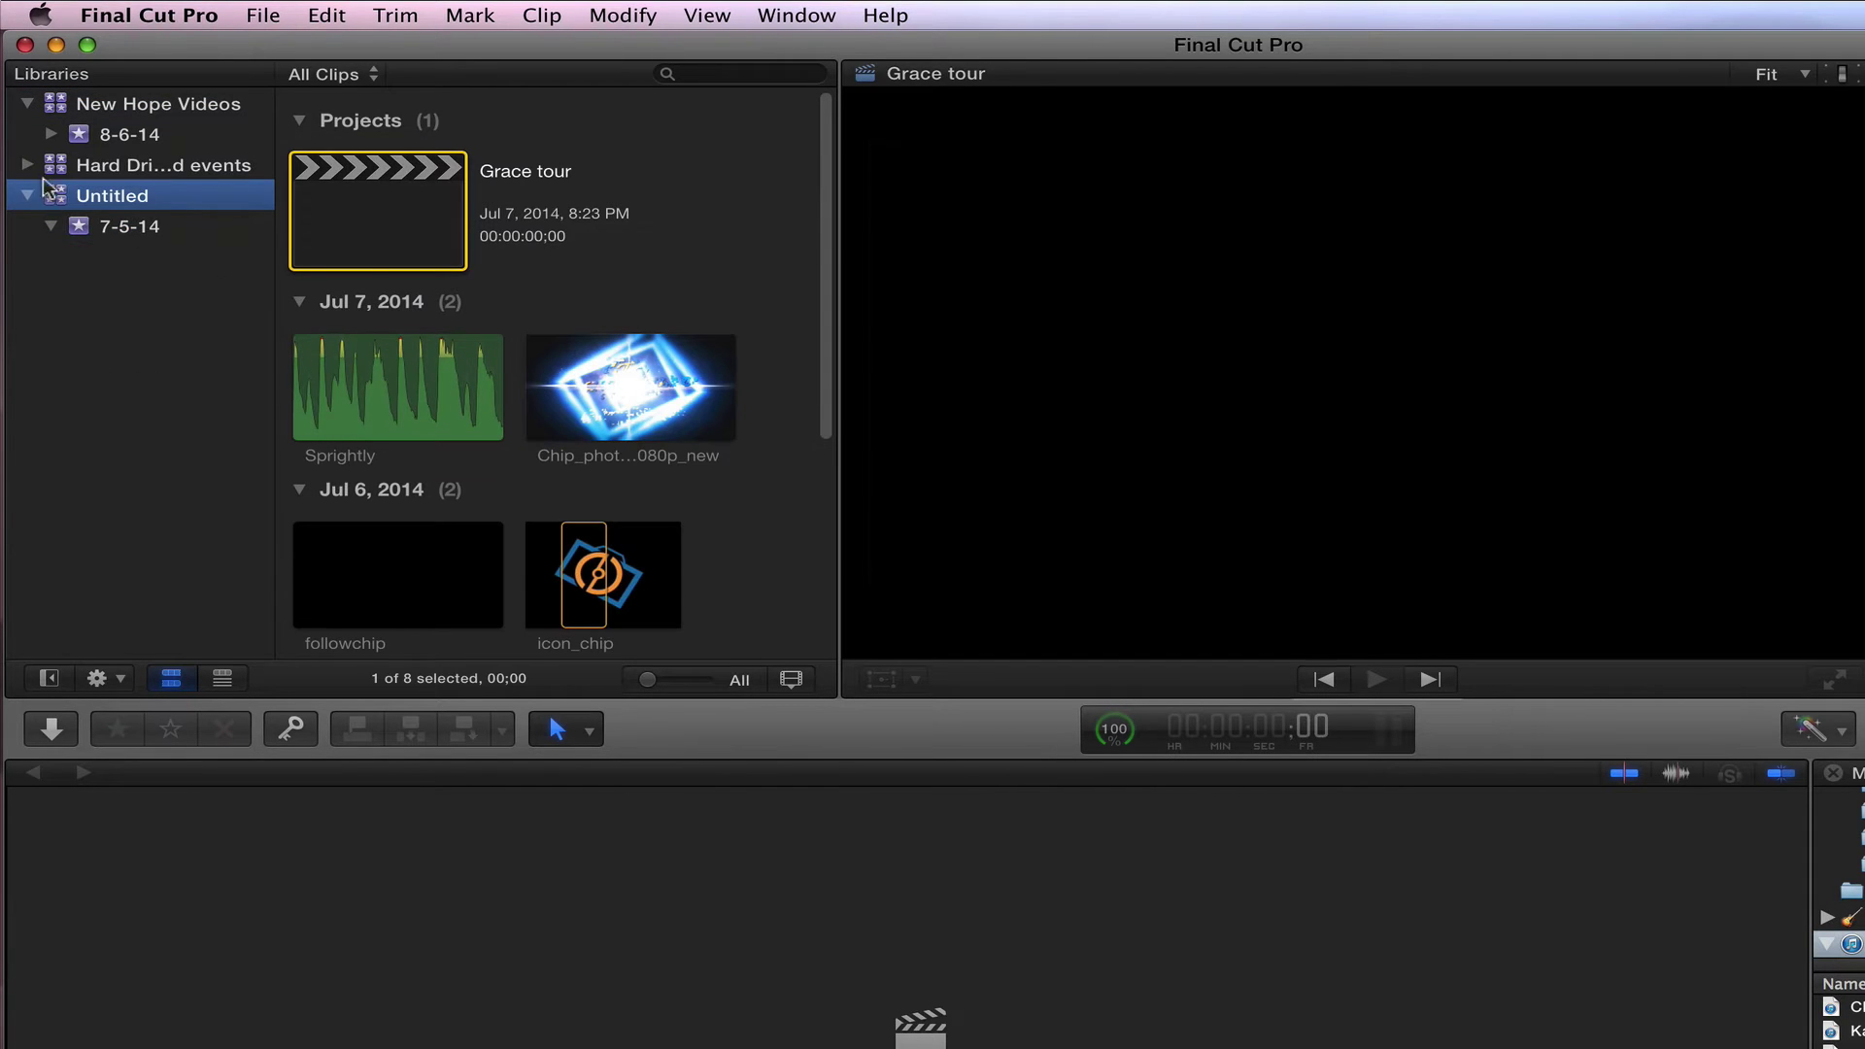
pyautogui.click(27, 195)
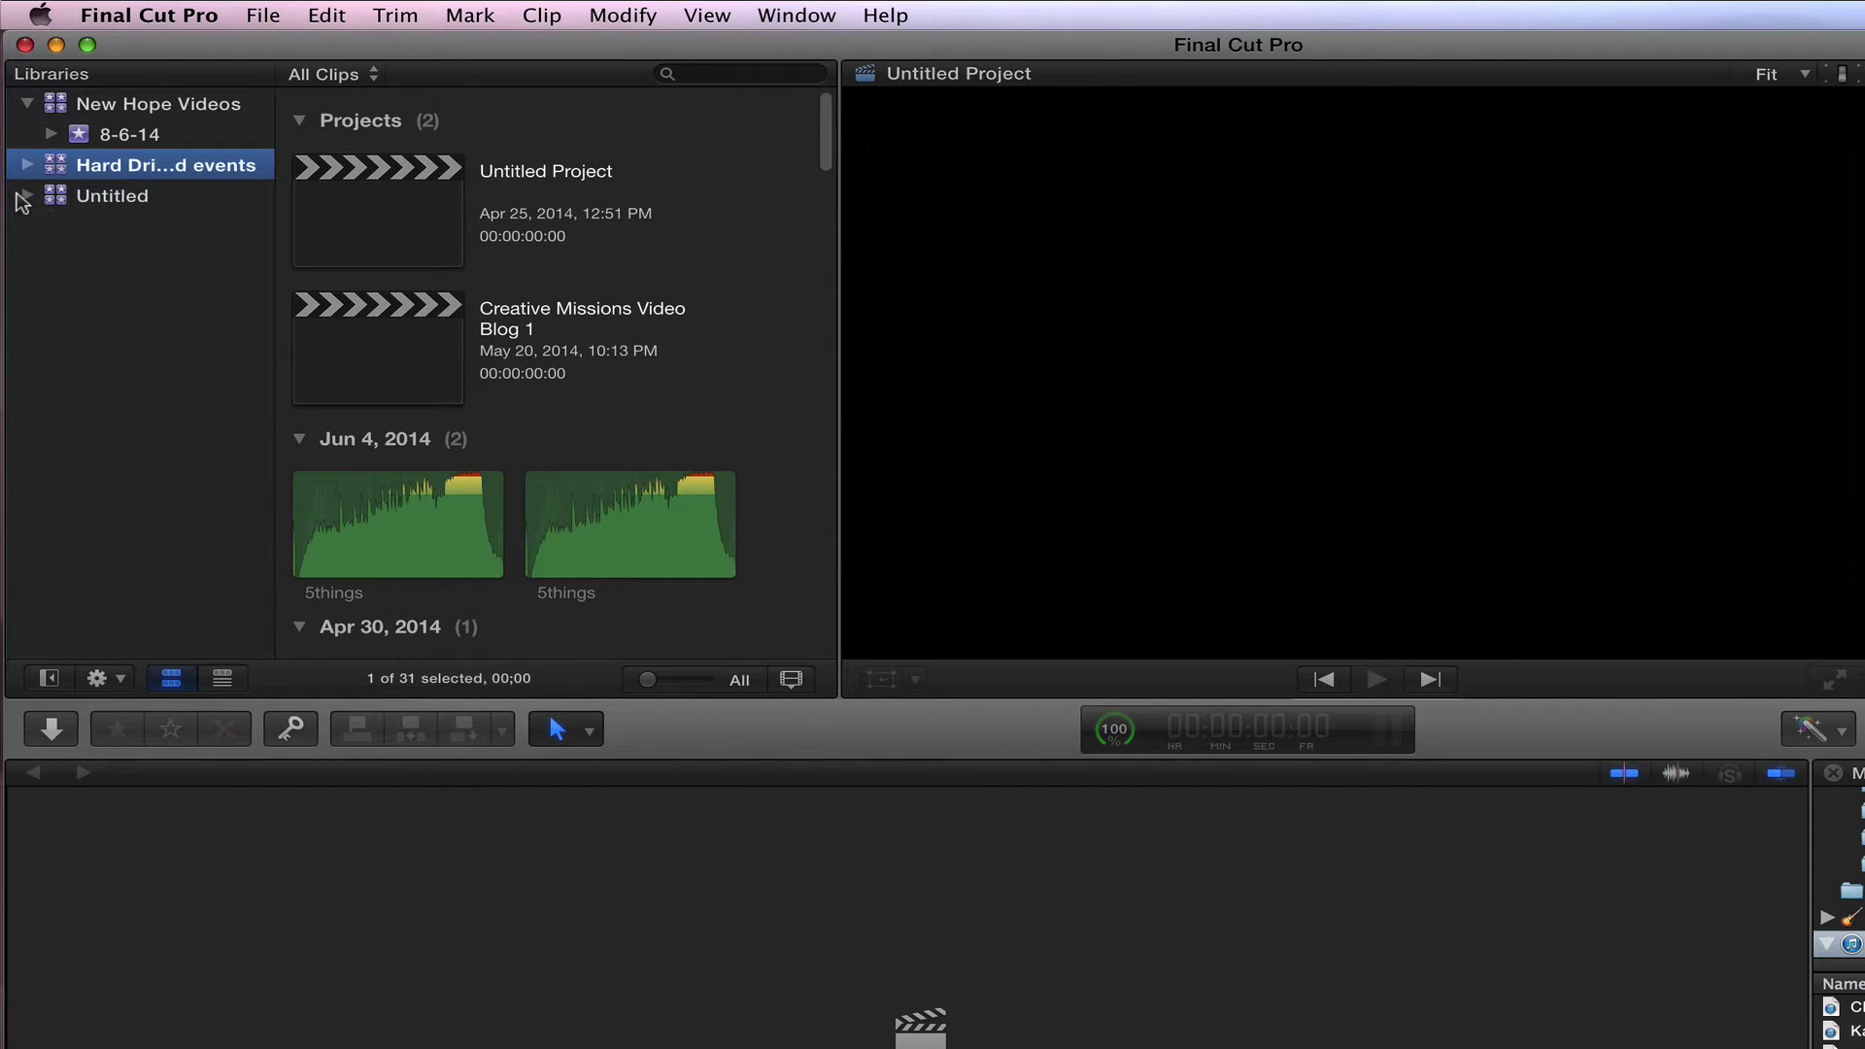
pyautogui.click(146, 102)
pyautogui.click(124, 135)
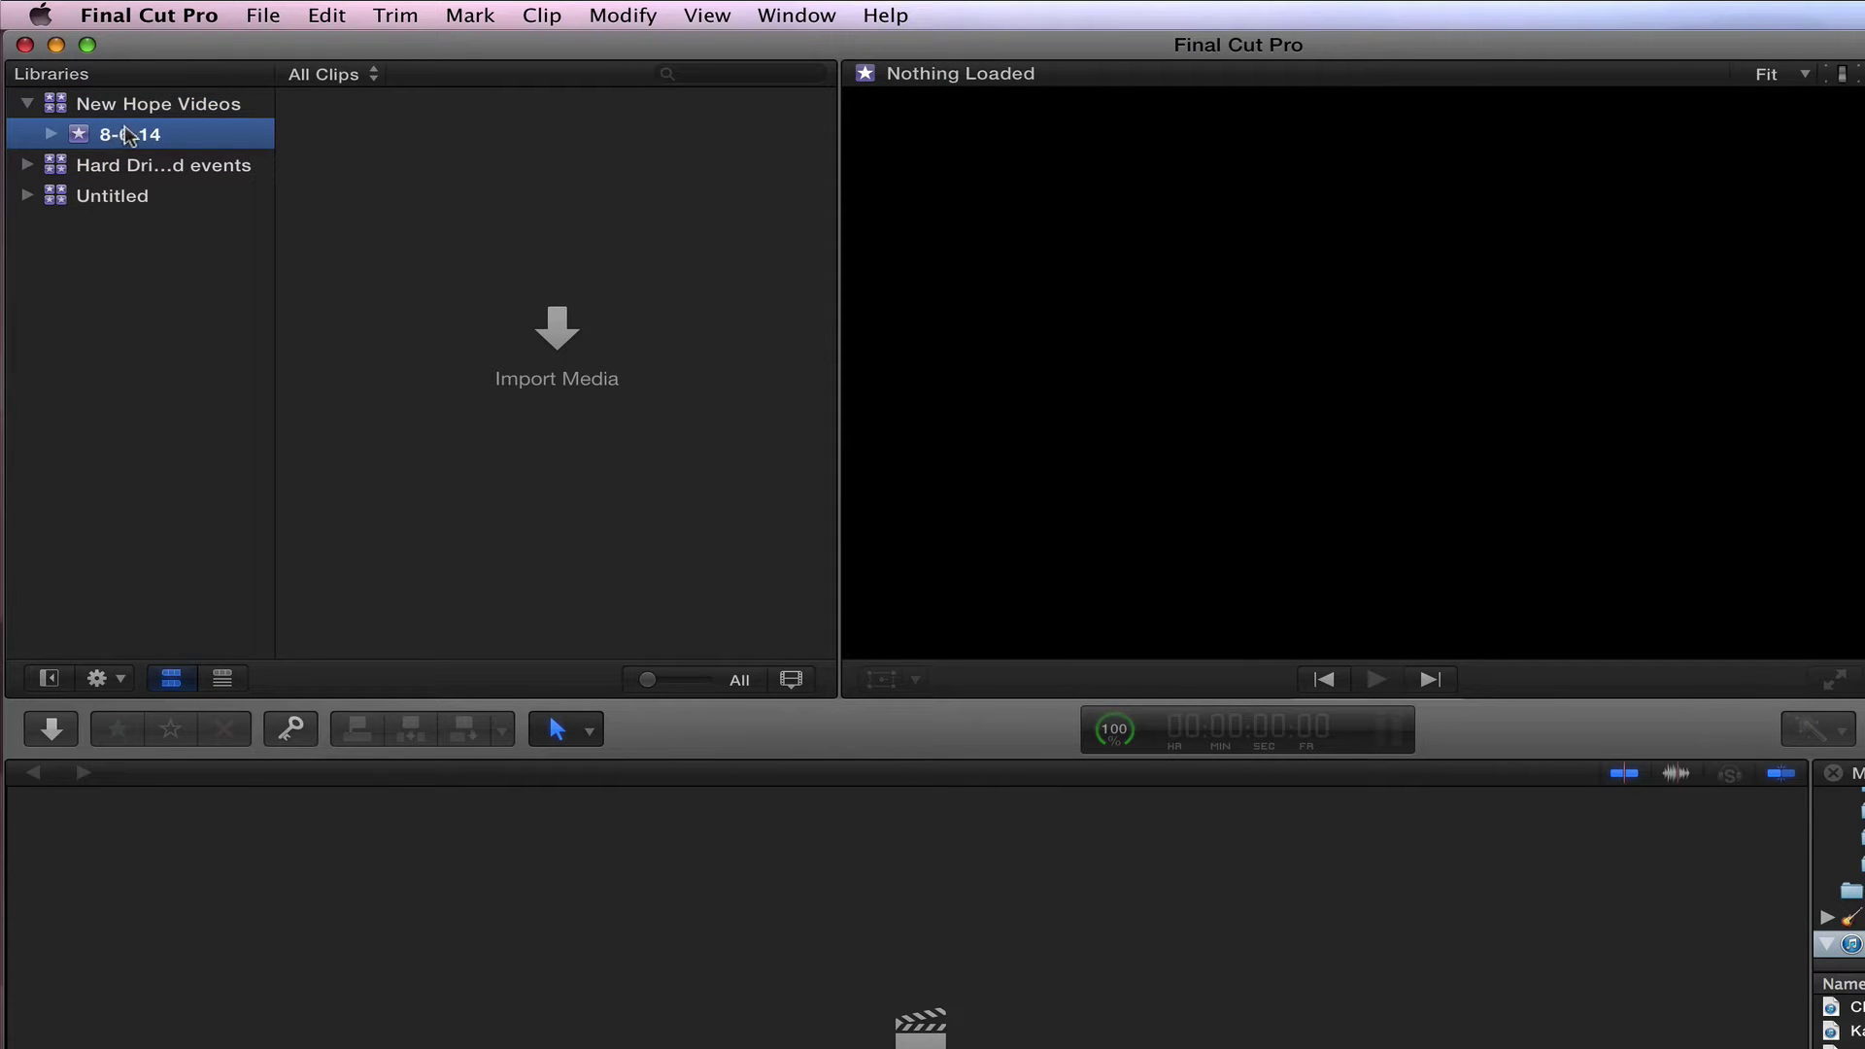
# Rename the 8-6-14 event to 'Safety Training Video' and bring up Import Media.
pyautogui.click(116, 136)
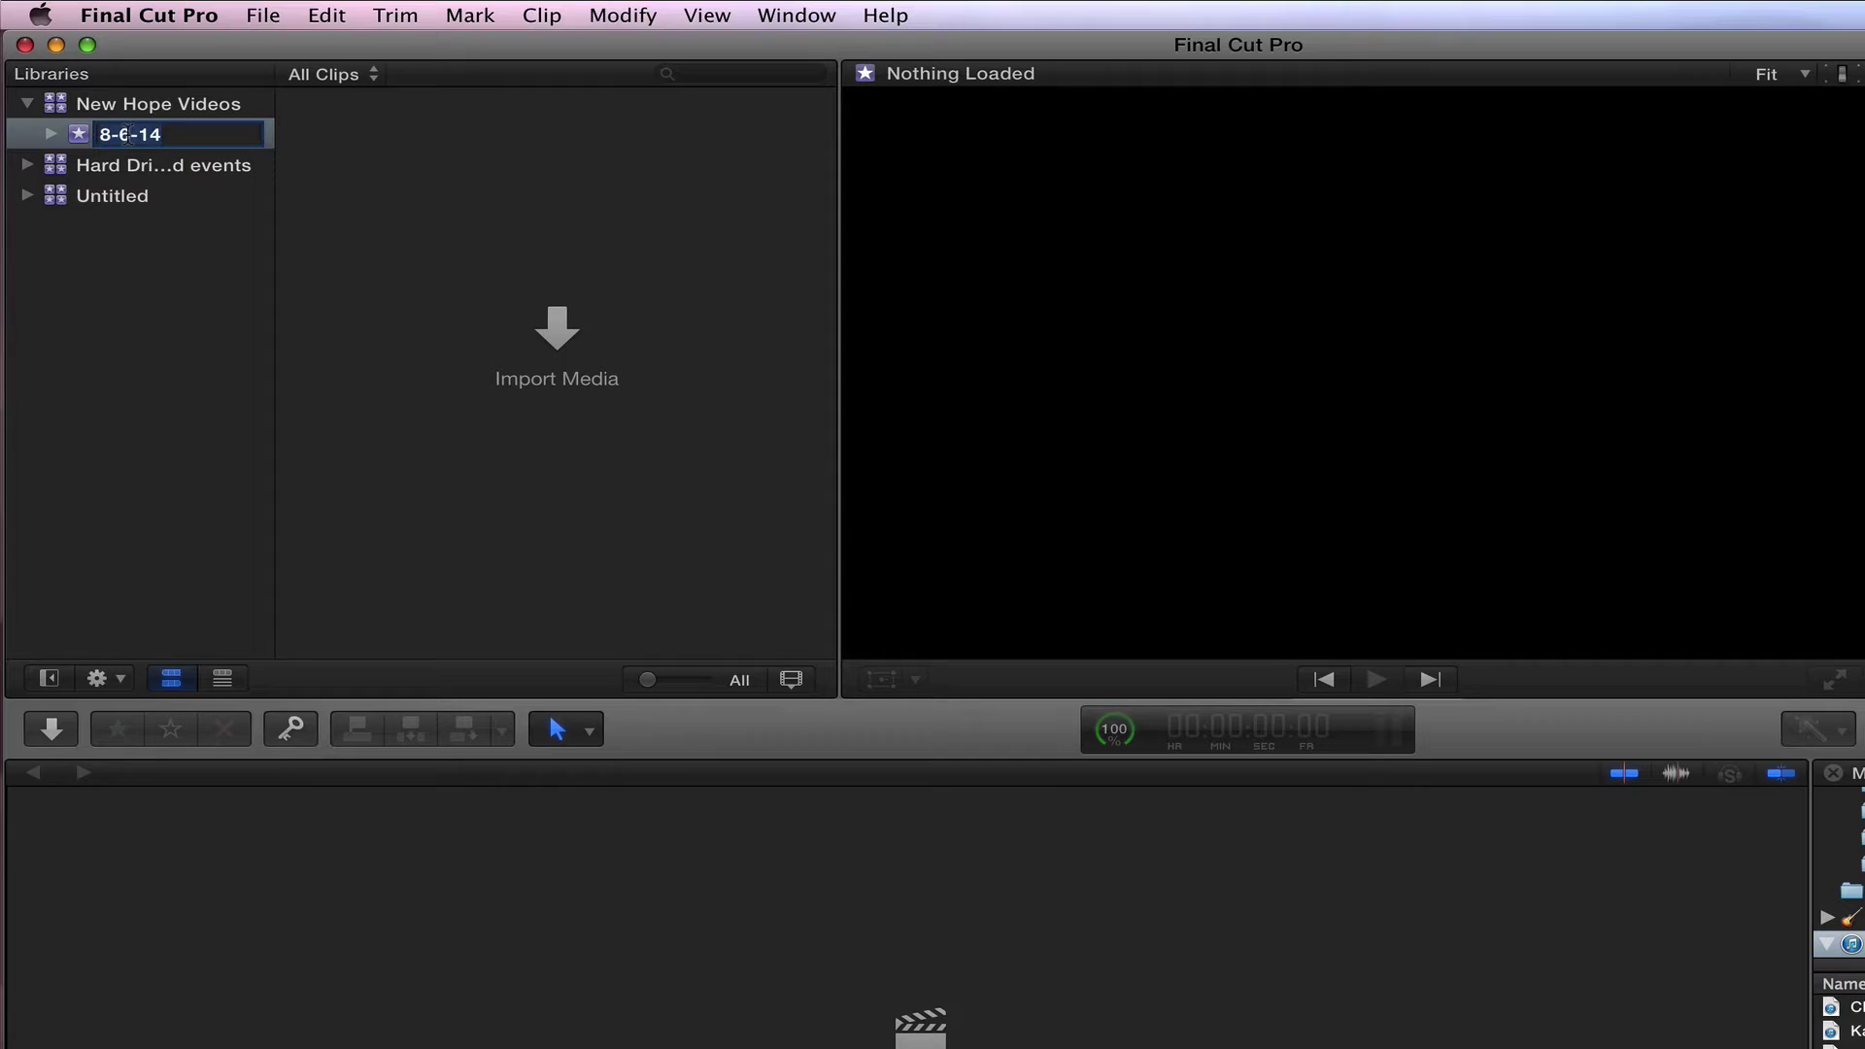
pyautogui.press('super+a')
pyautogui.write('Sa')
pyautogui.write('ning V')
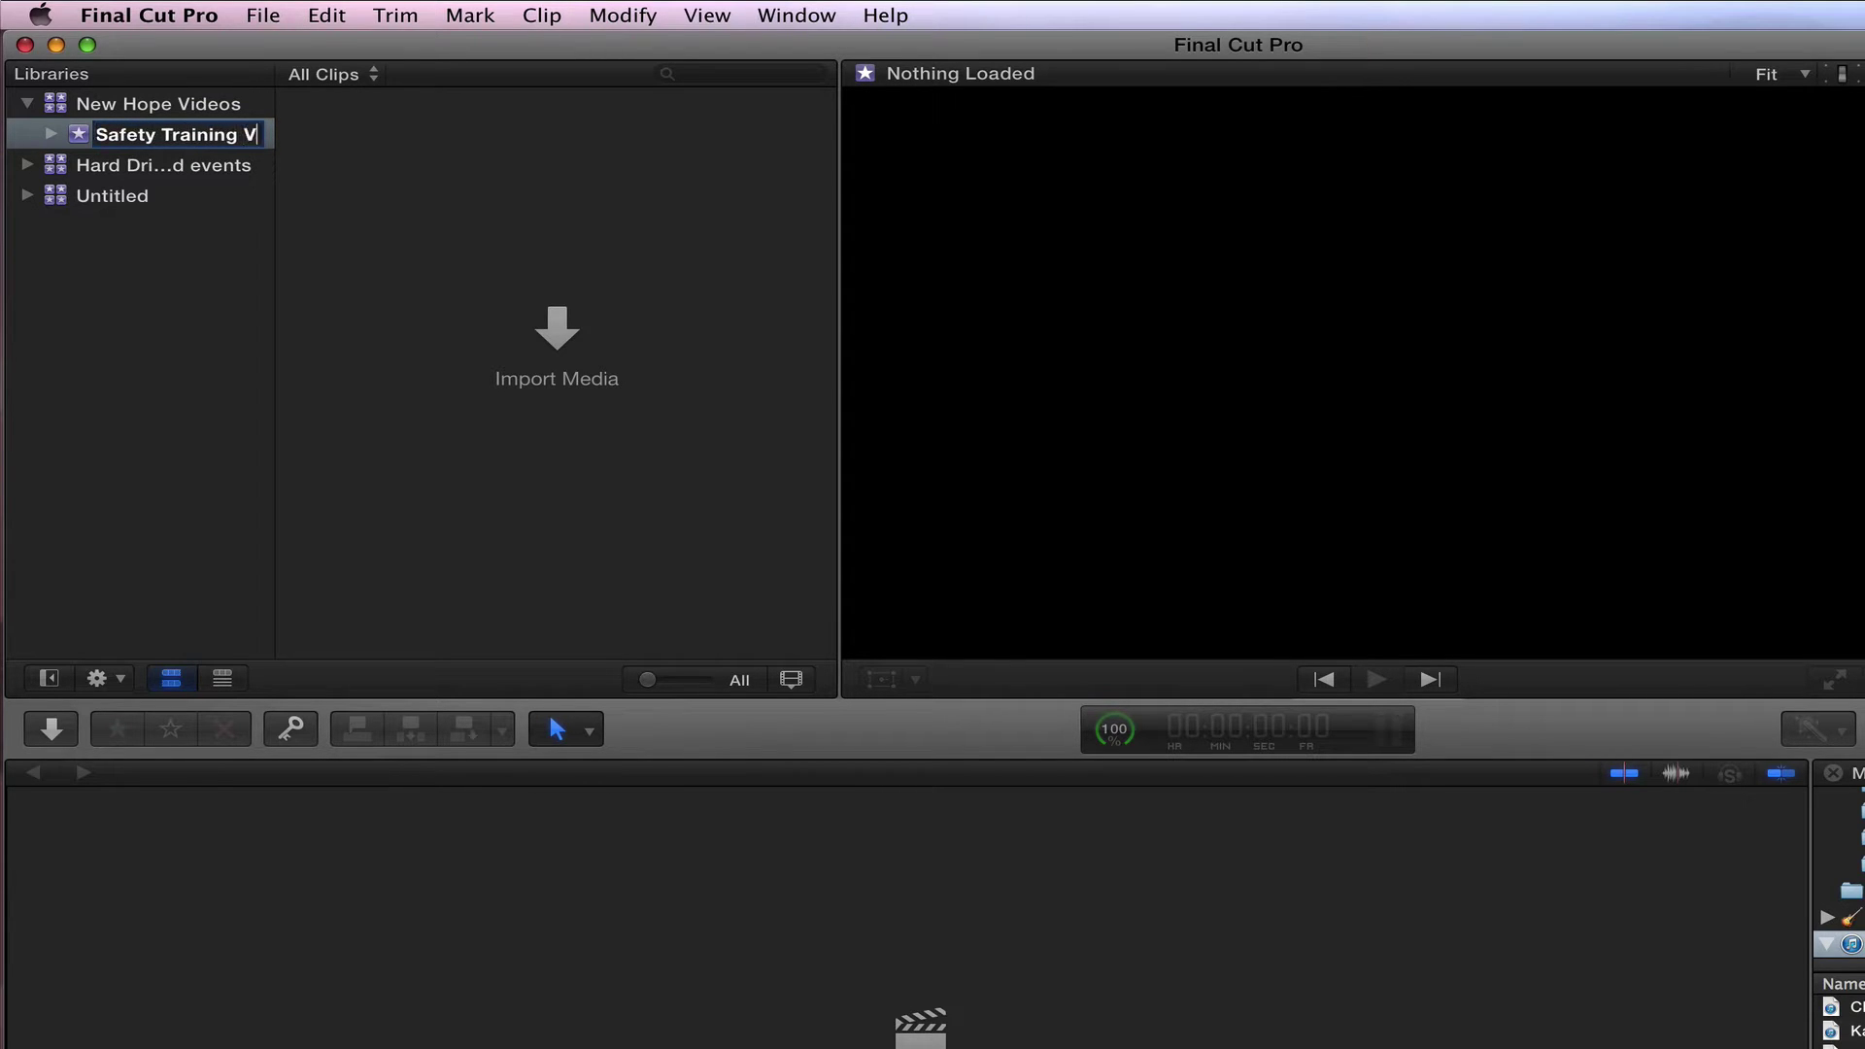
pyautogui.write('ideo')
pyautogui.press('Return')
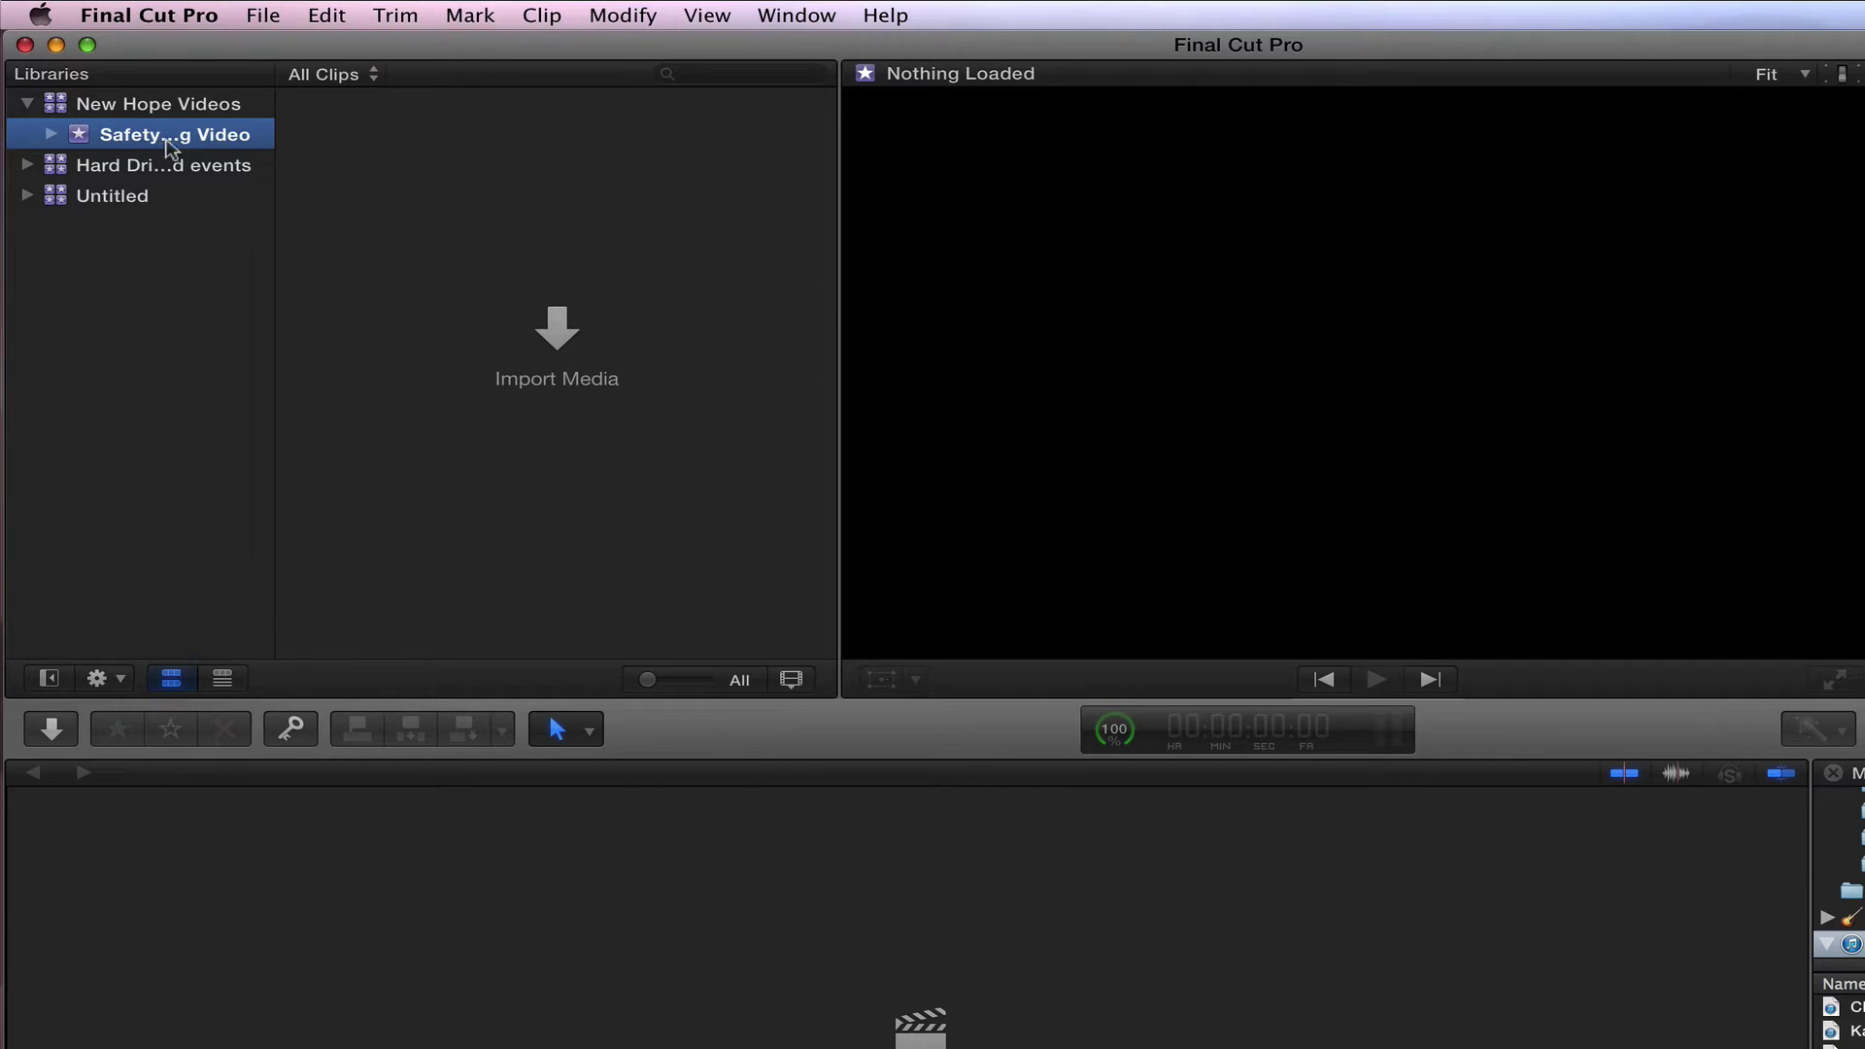
pyautogui.click(543, 320)
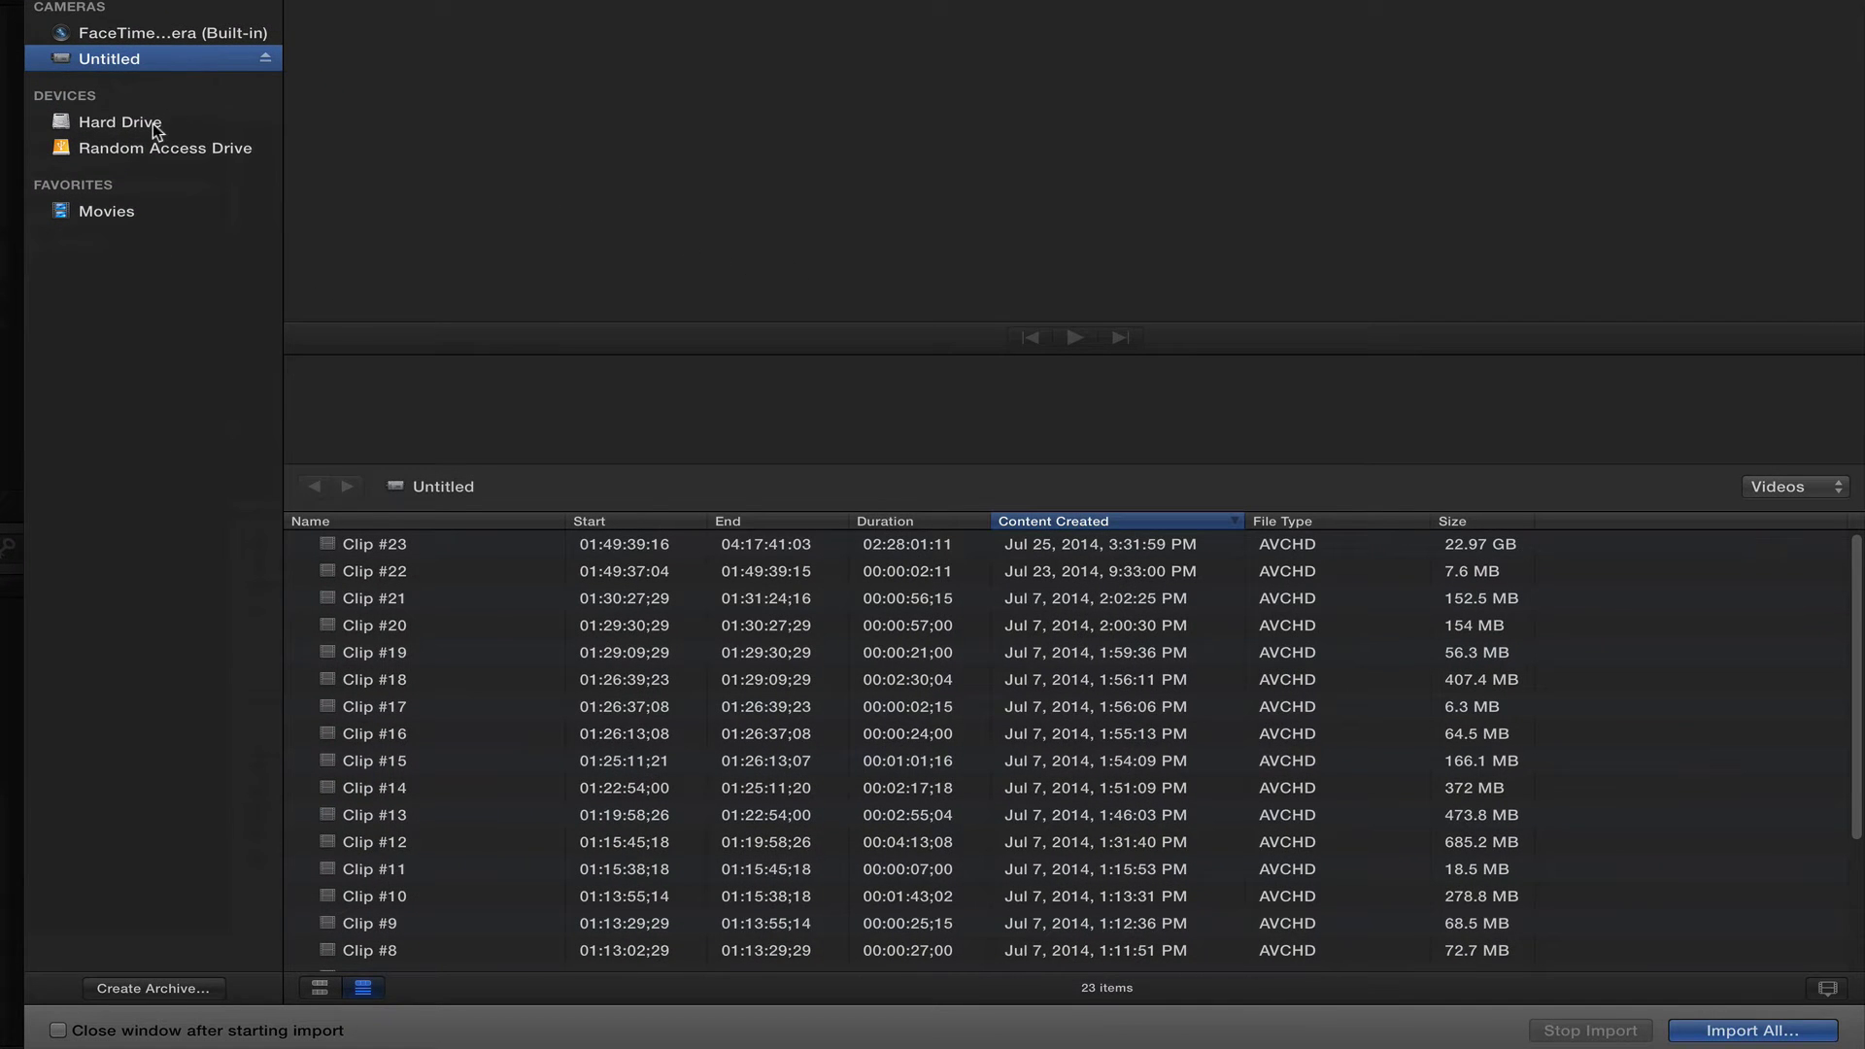
# Preview Clips #23, #22, #21 and #19, then reselect Clip #23.
pyautogui.click(395, 549)
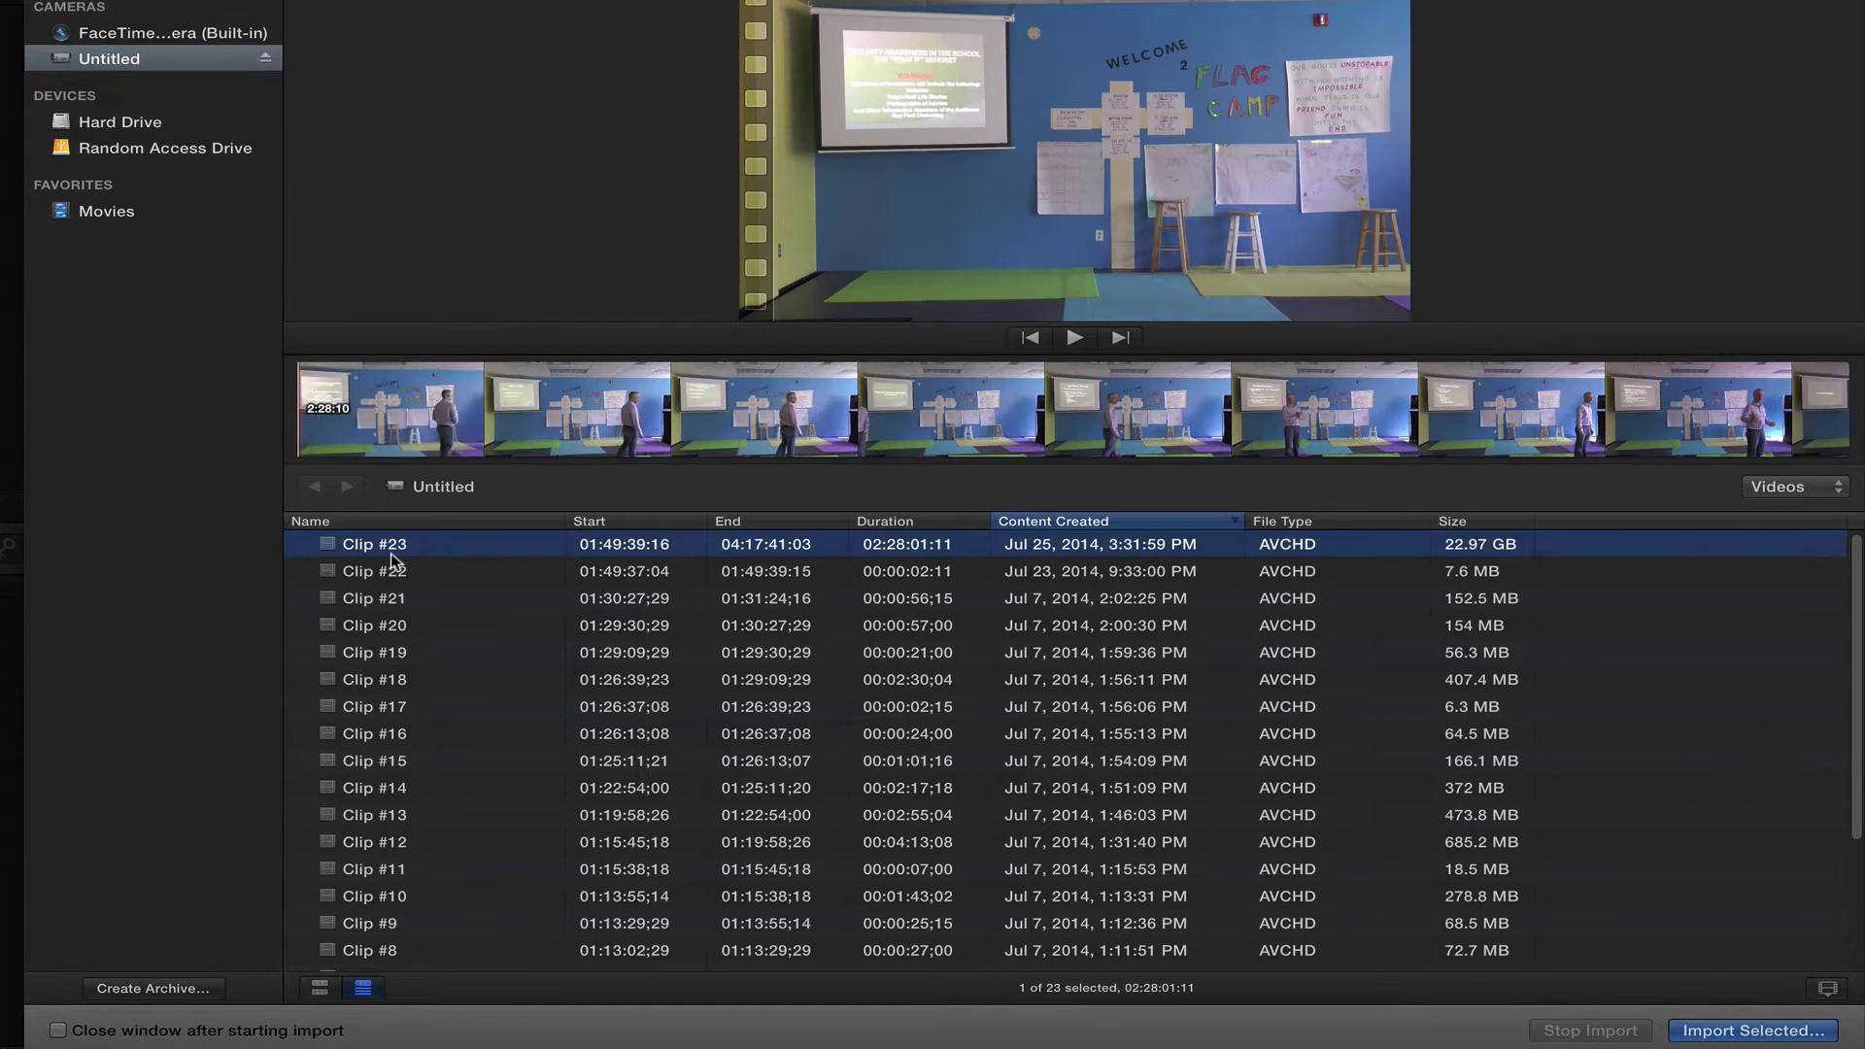
pyautogui.click(903, 570)
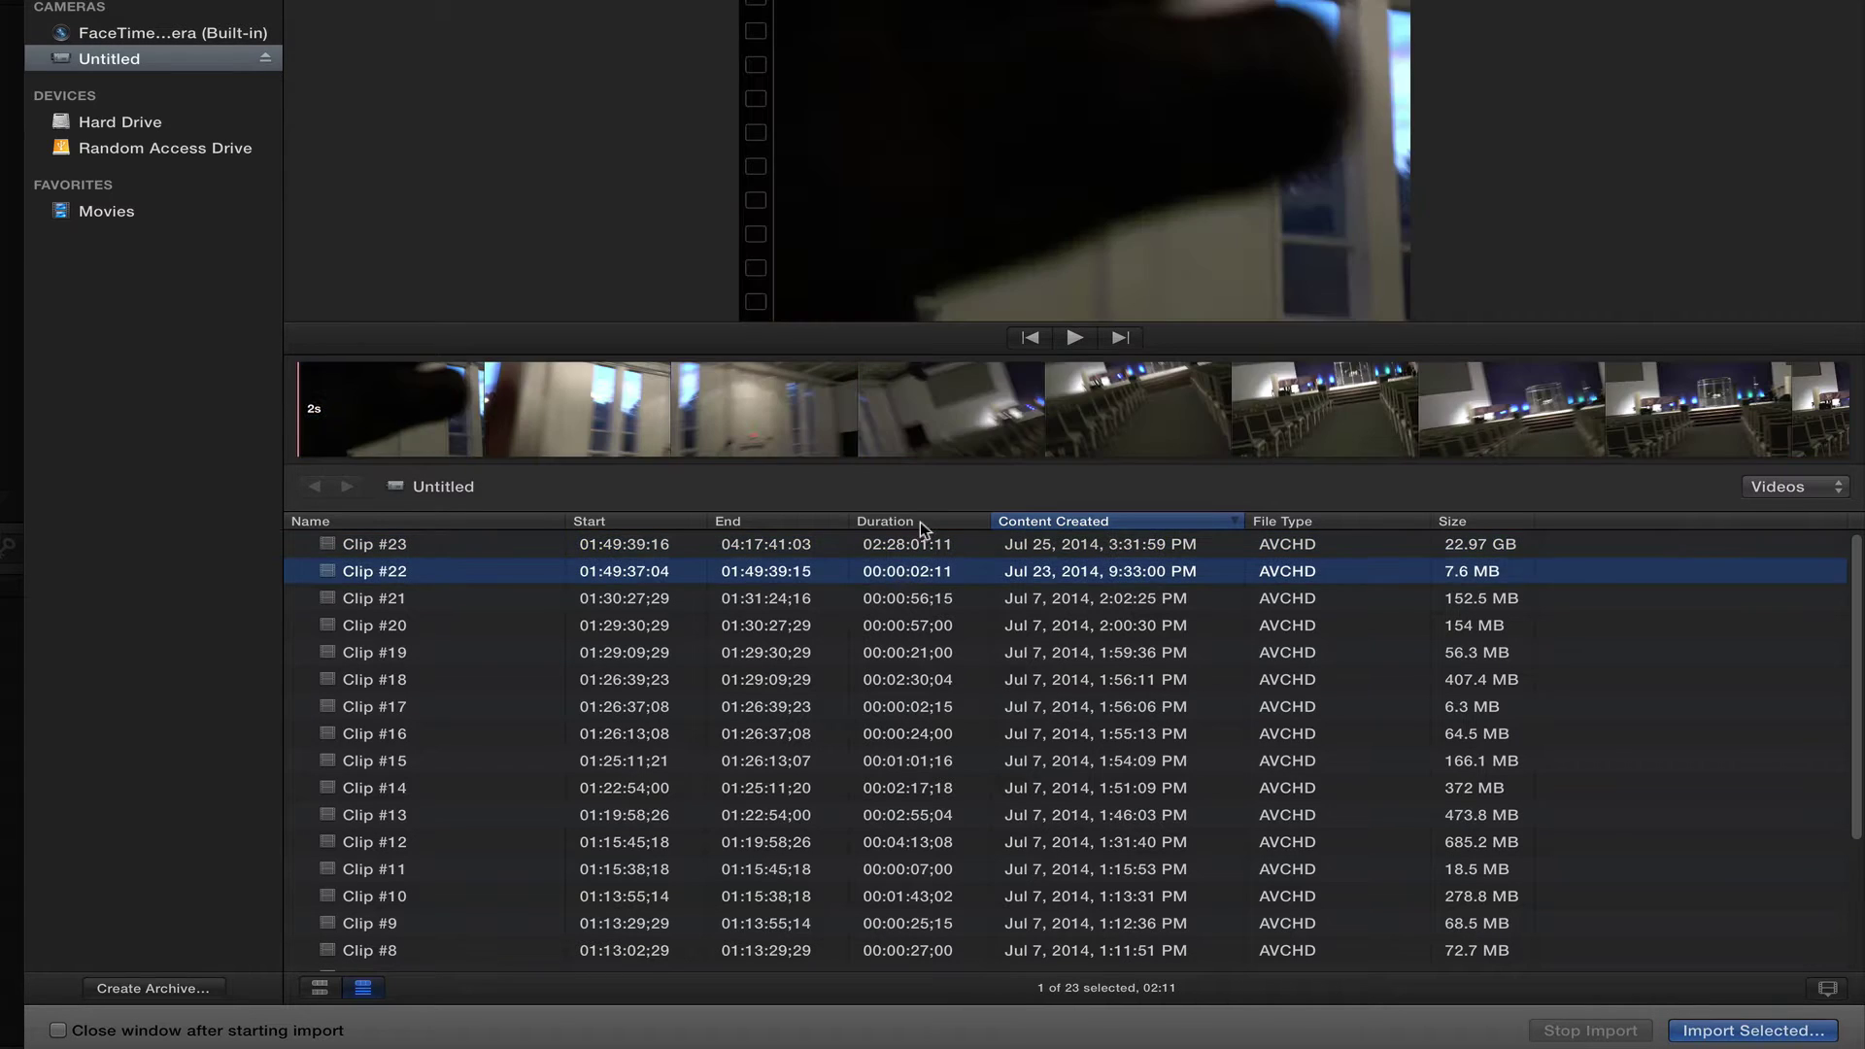
pyautogui.click(957, 596)
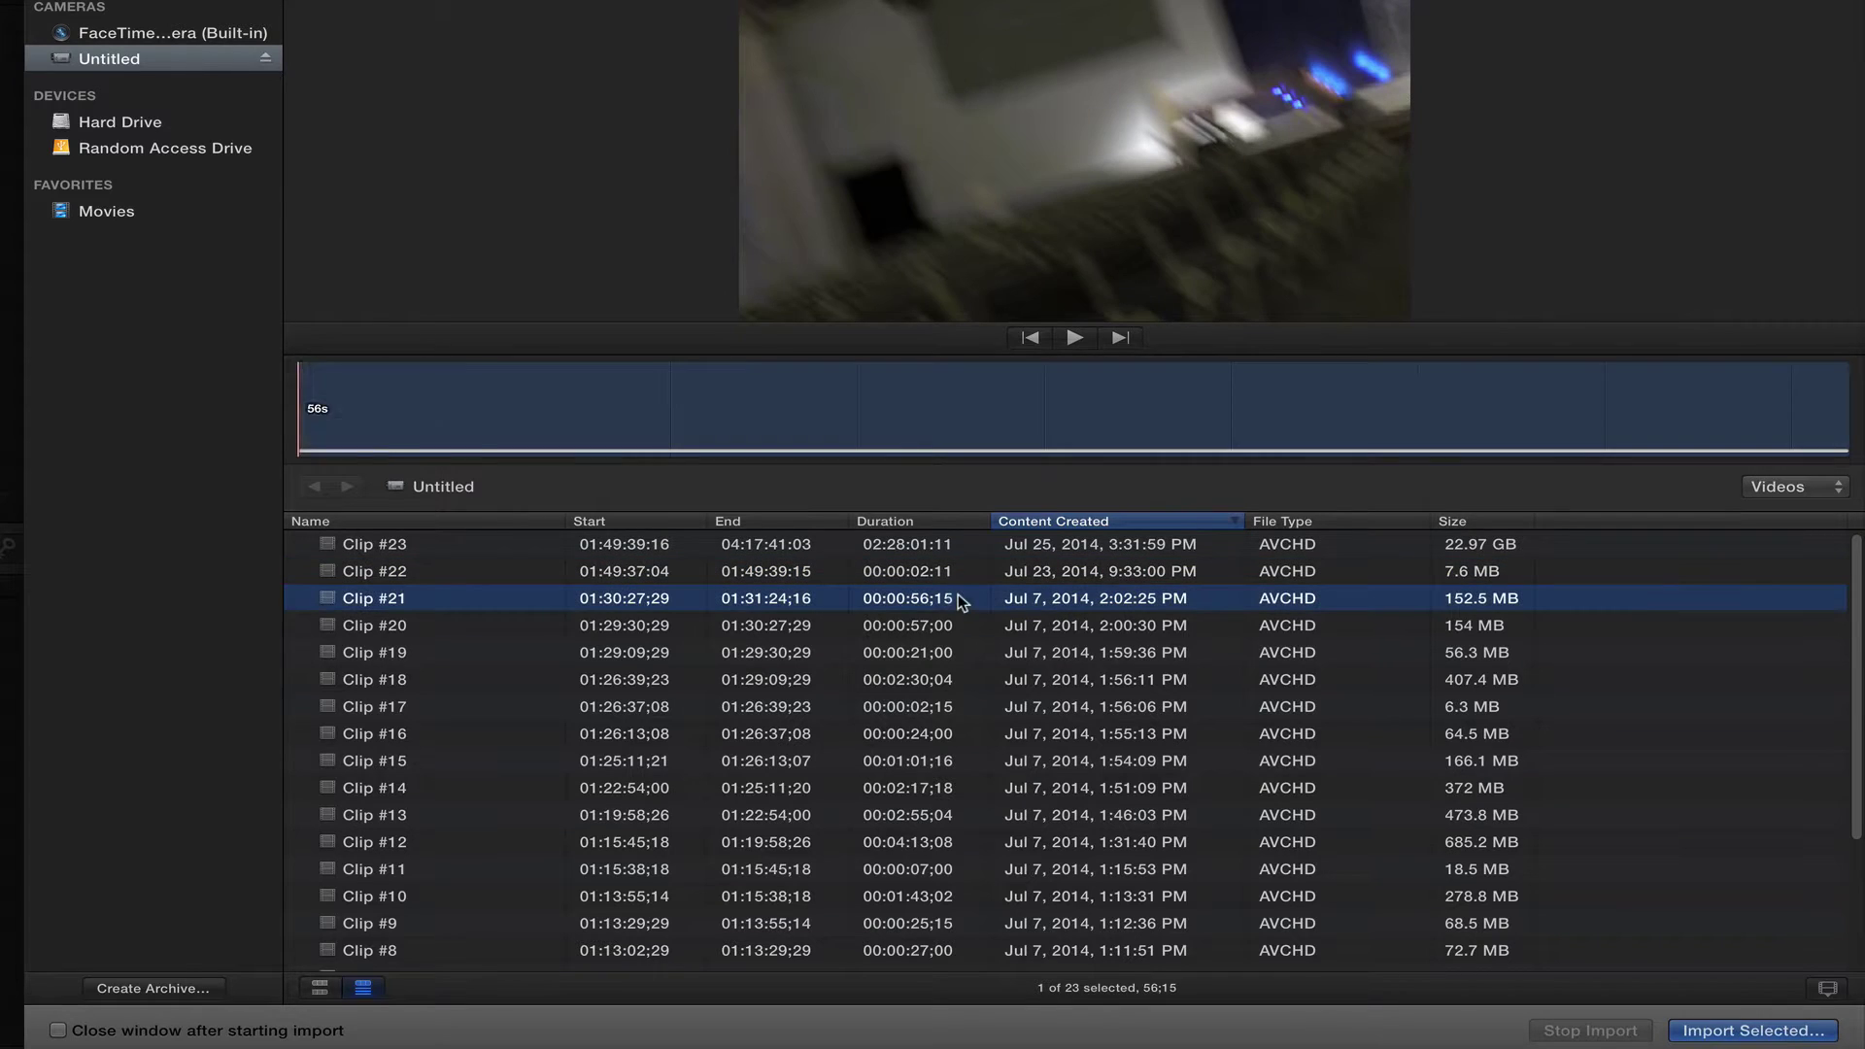
pyautogui.click(921, 650)
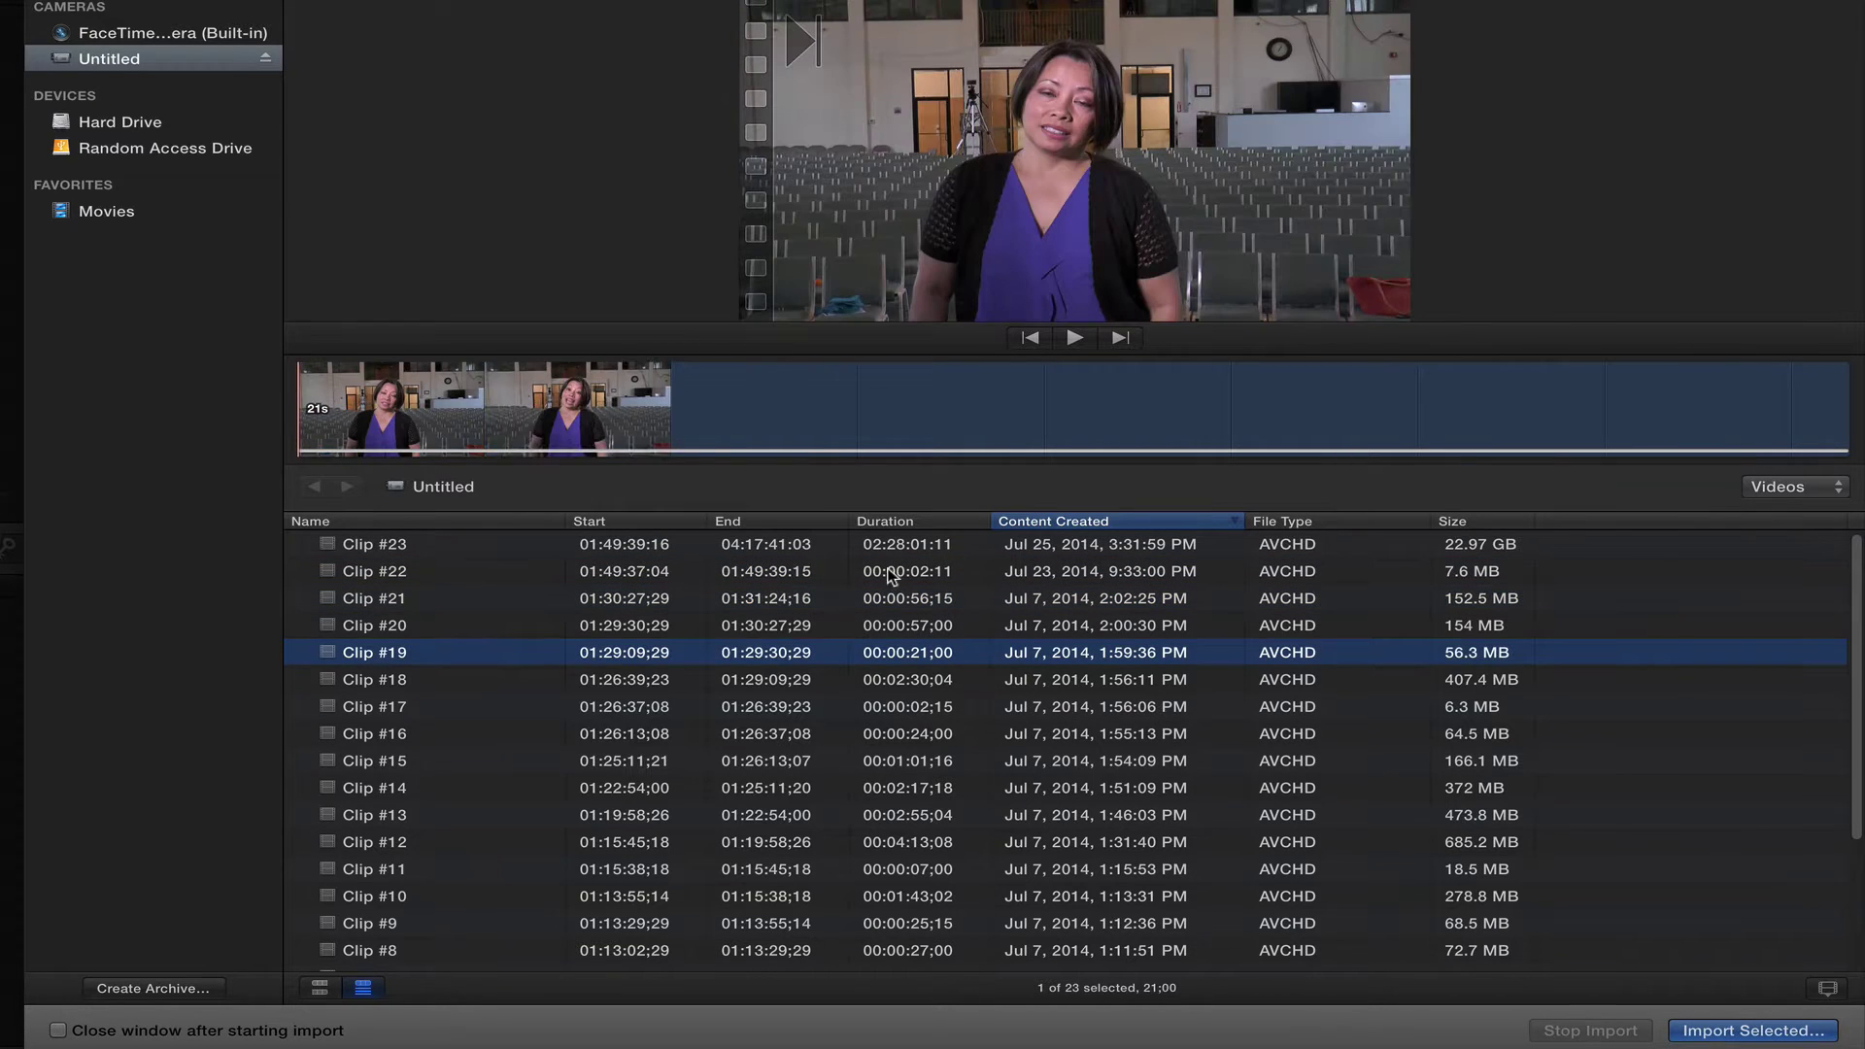
pyautogui.click(882, 550)
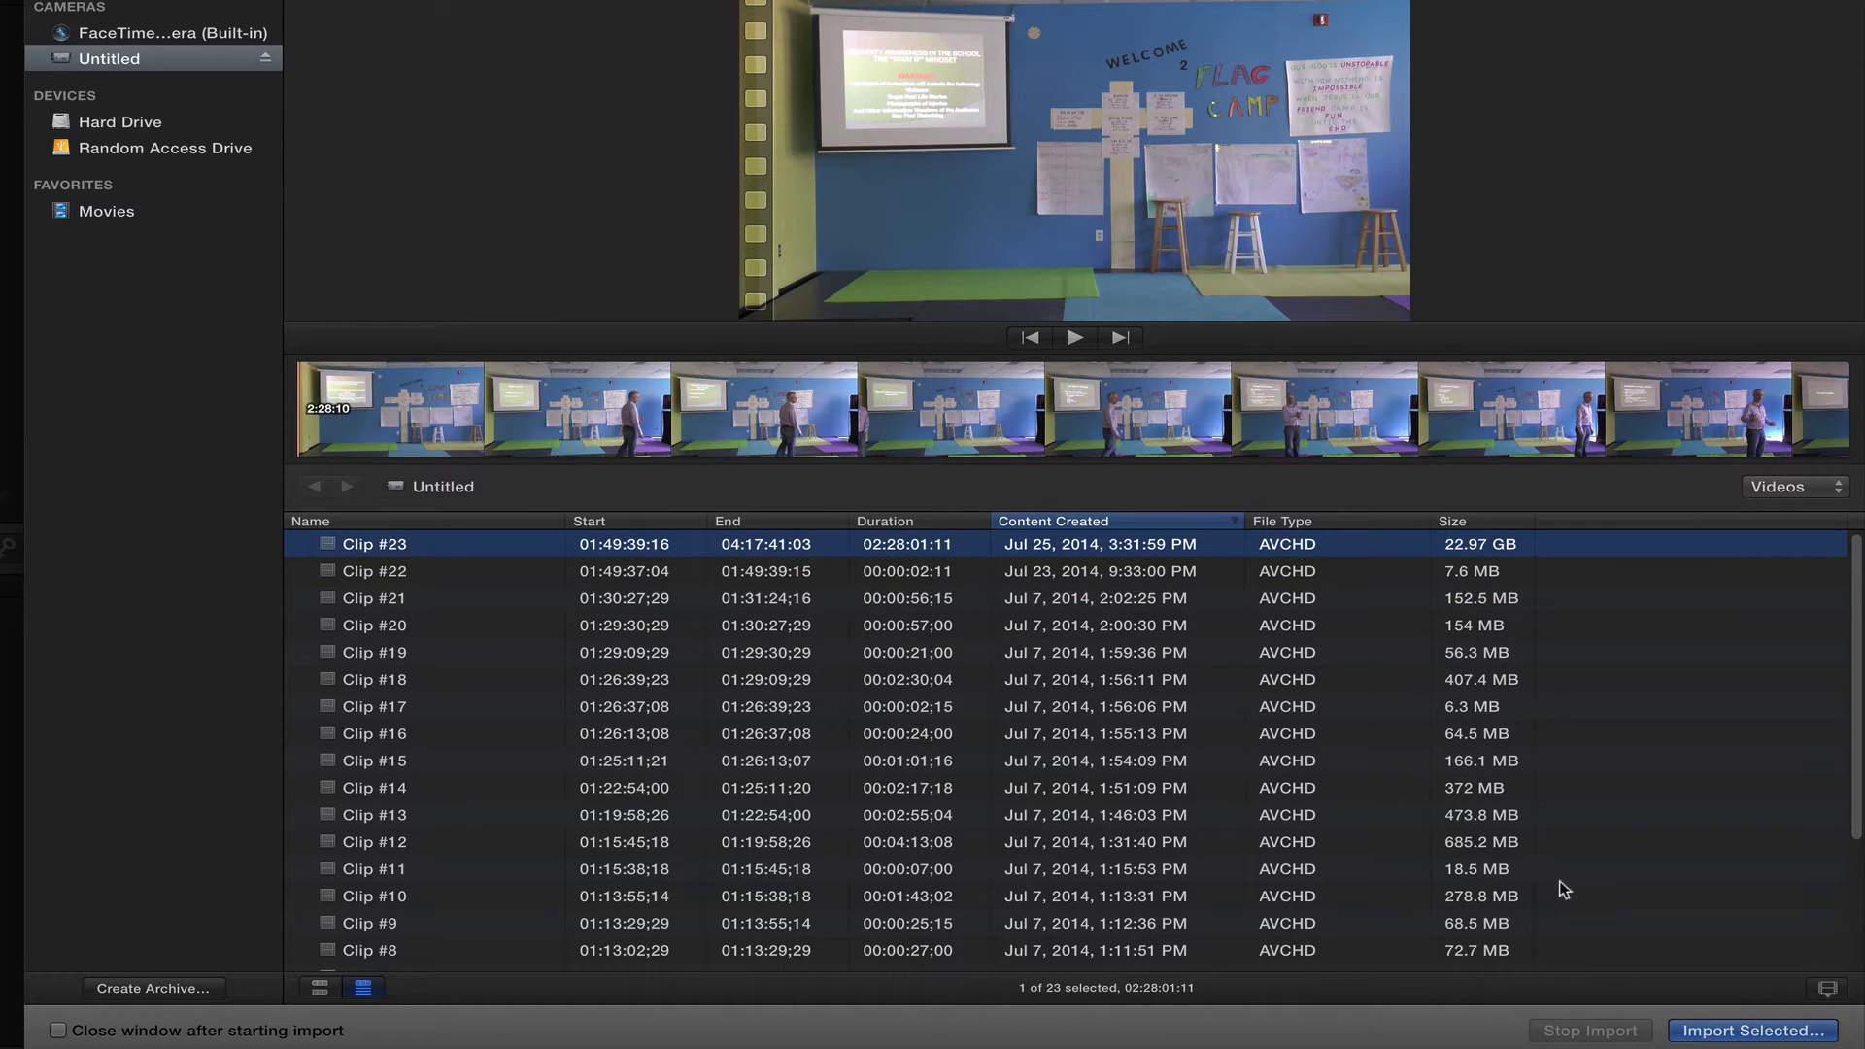
# Import Clip #23 with 'Add to existing event: Safety Training Video' and Copy to library.
pyautogui.click(1764, 1031)
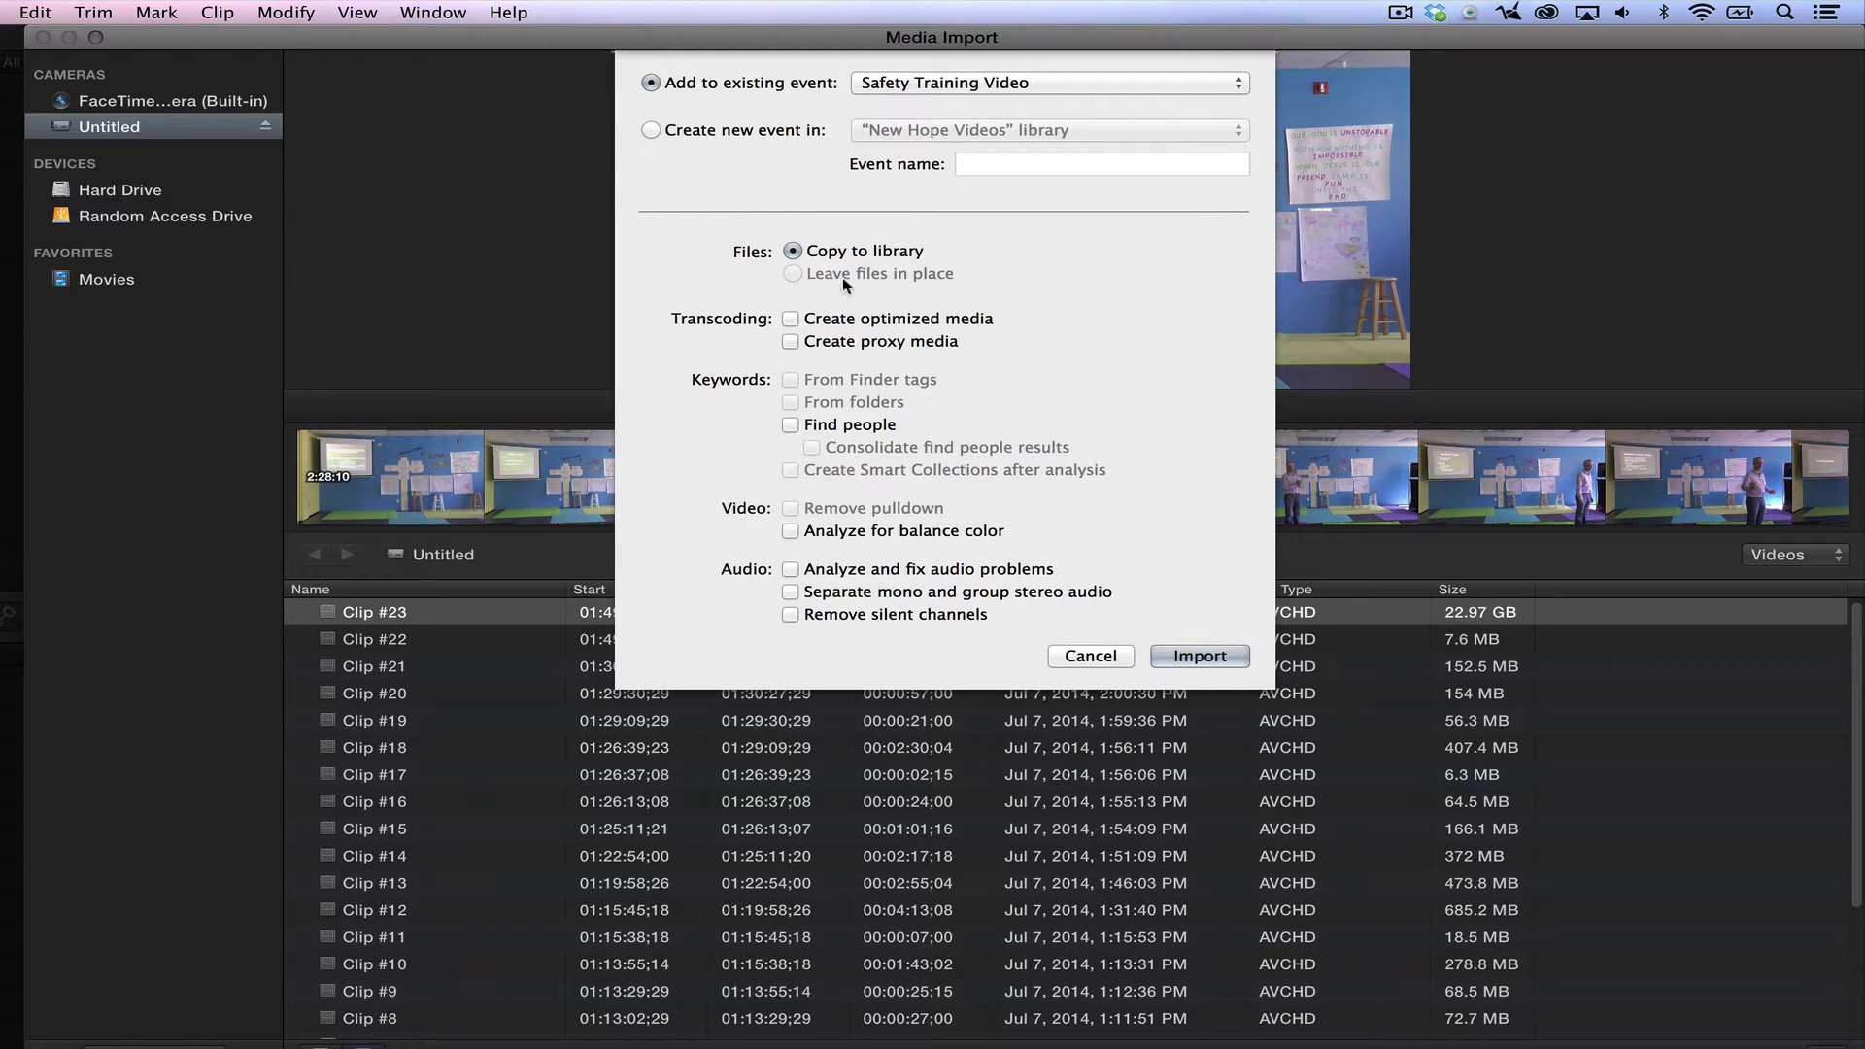
pyautogui.click(934, 85)
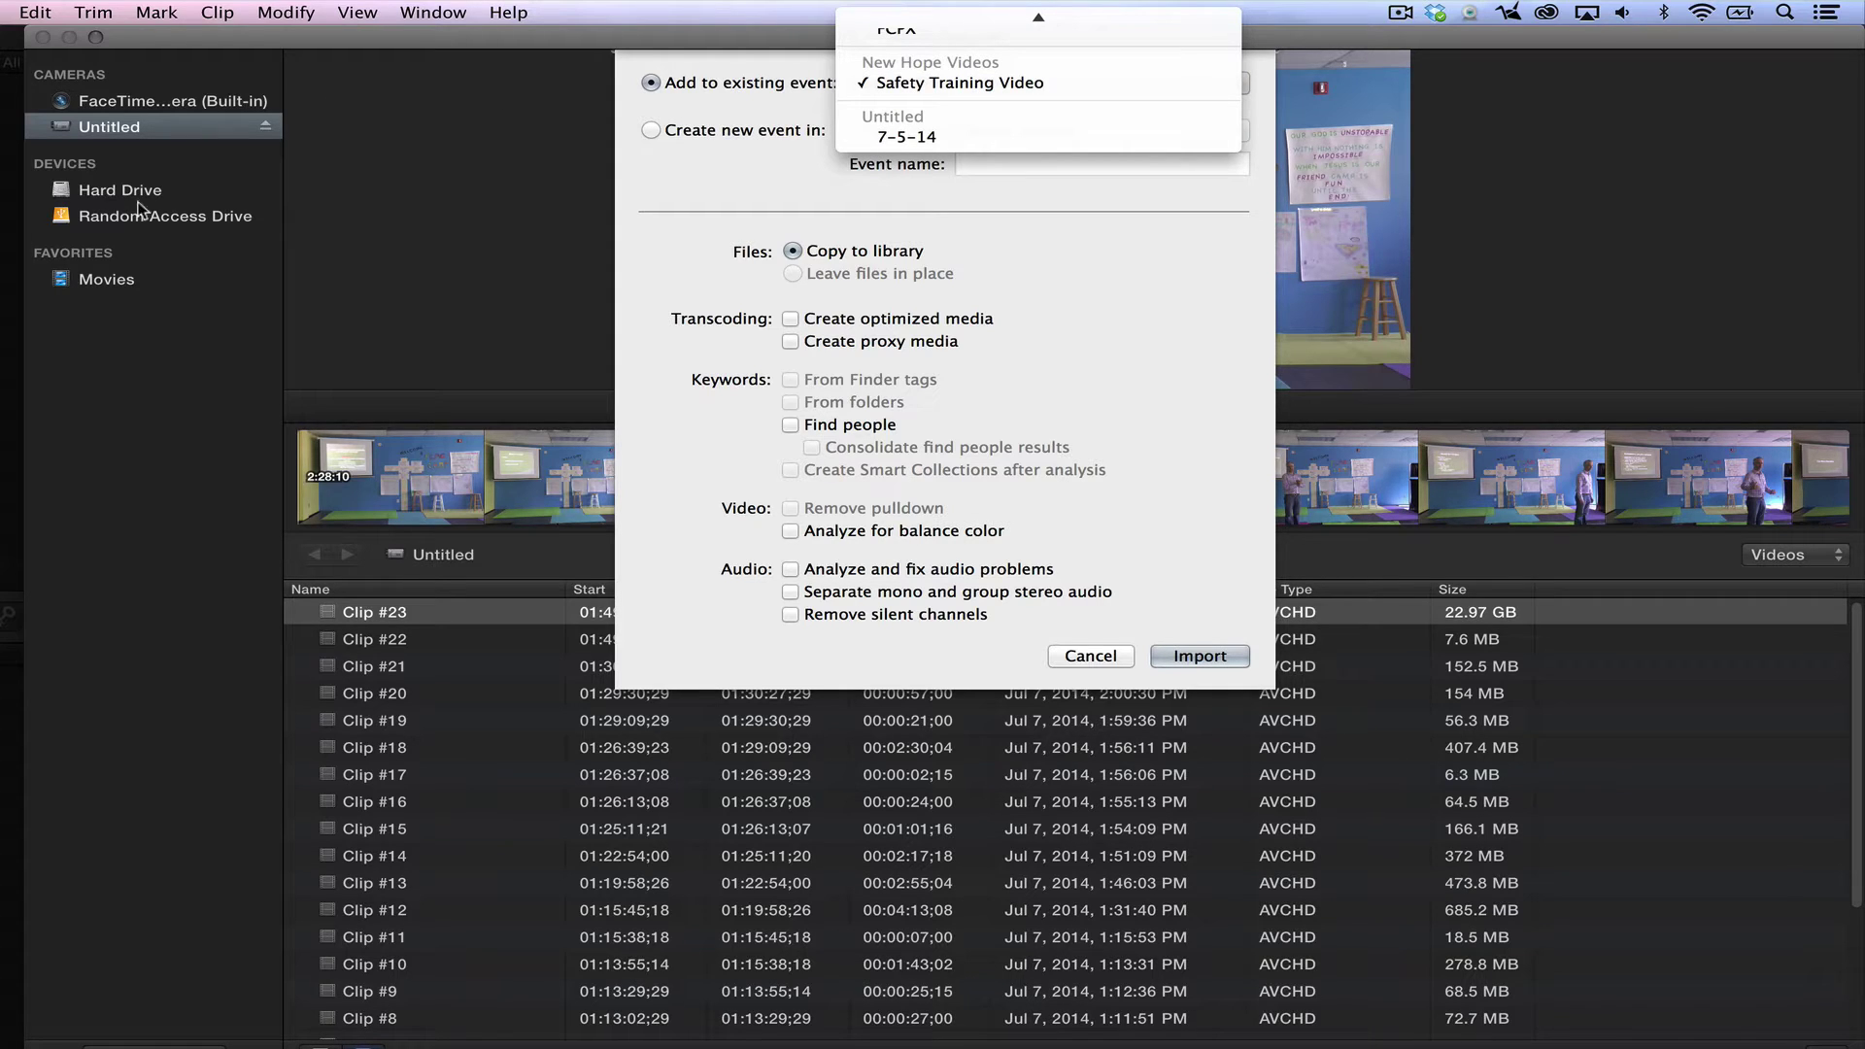
pyautogui.click(804, 181)
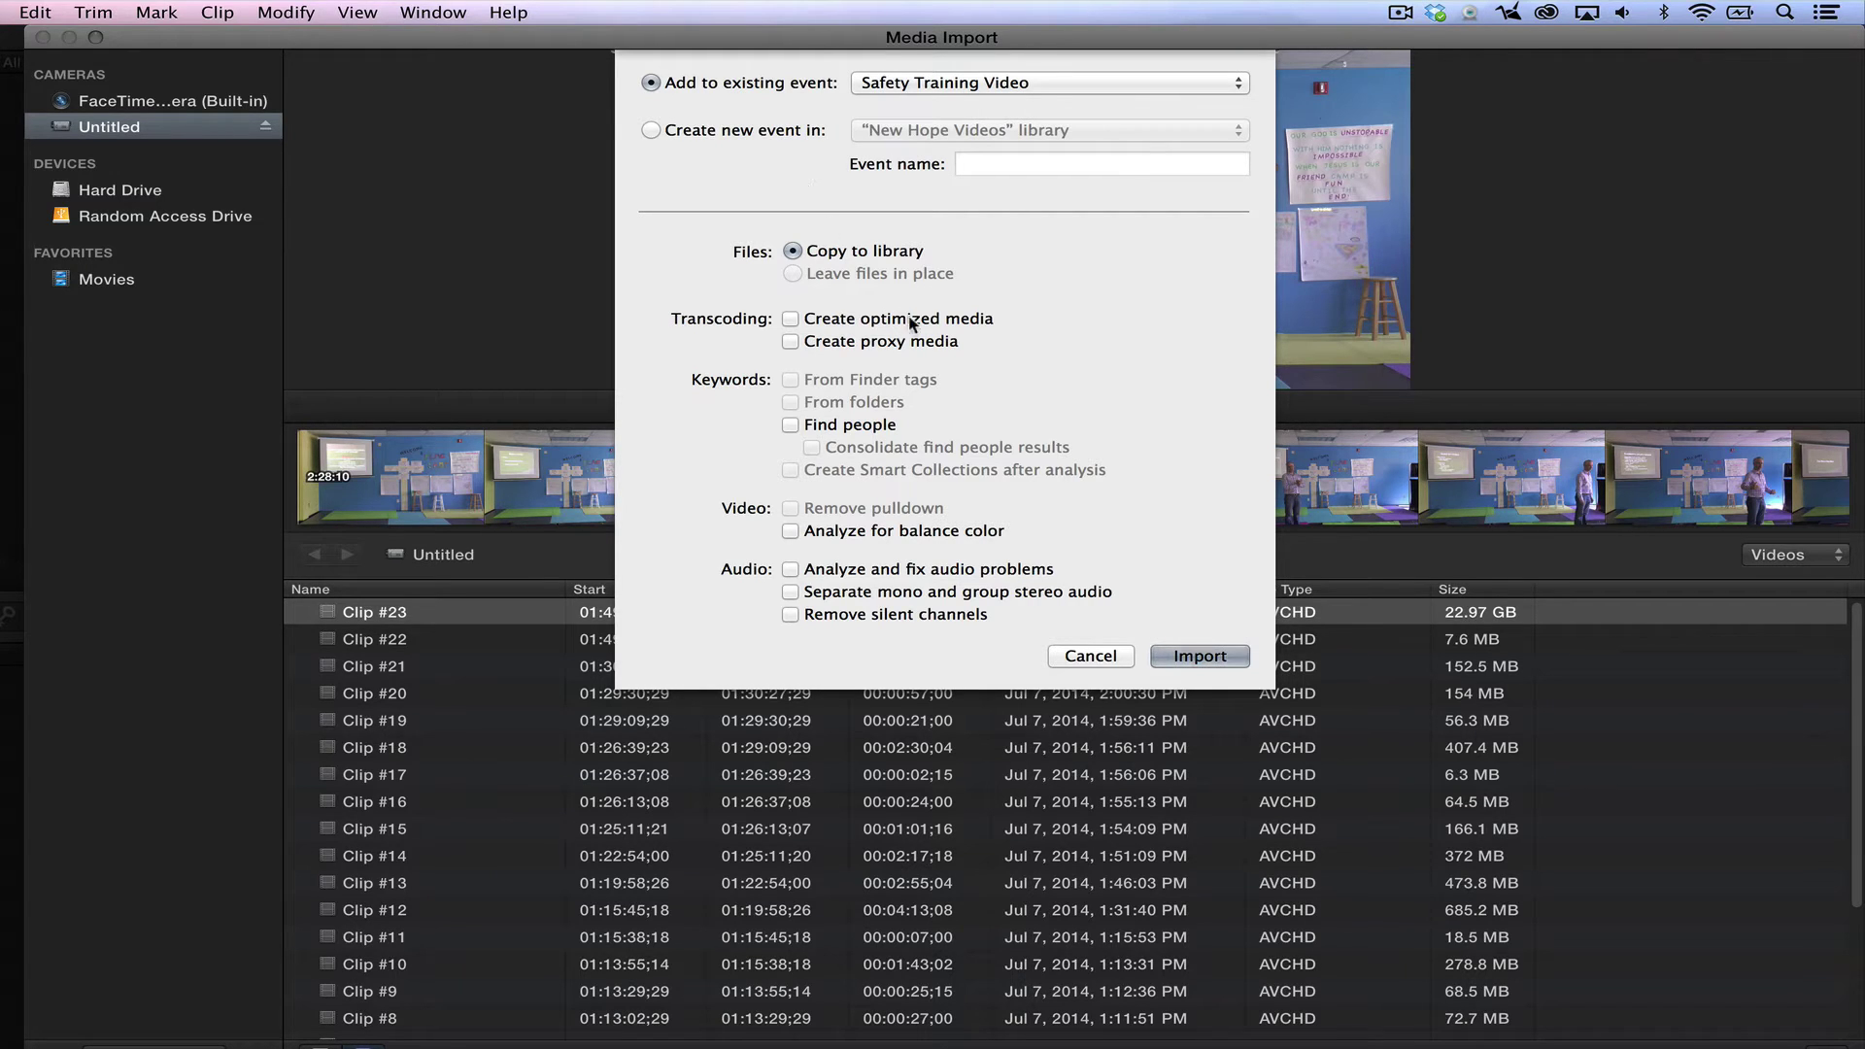
pyautogui.click(1200, 656)
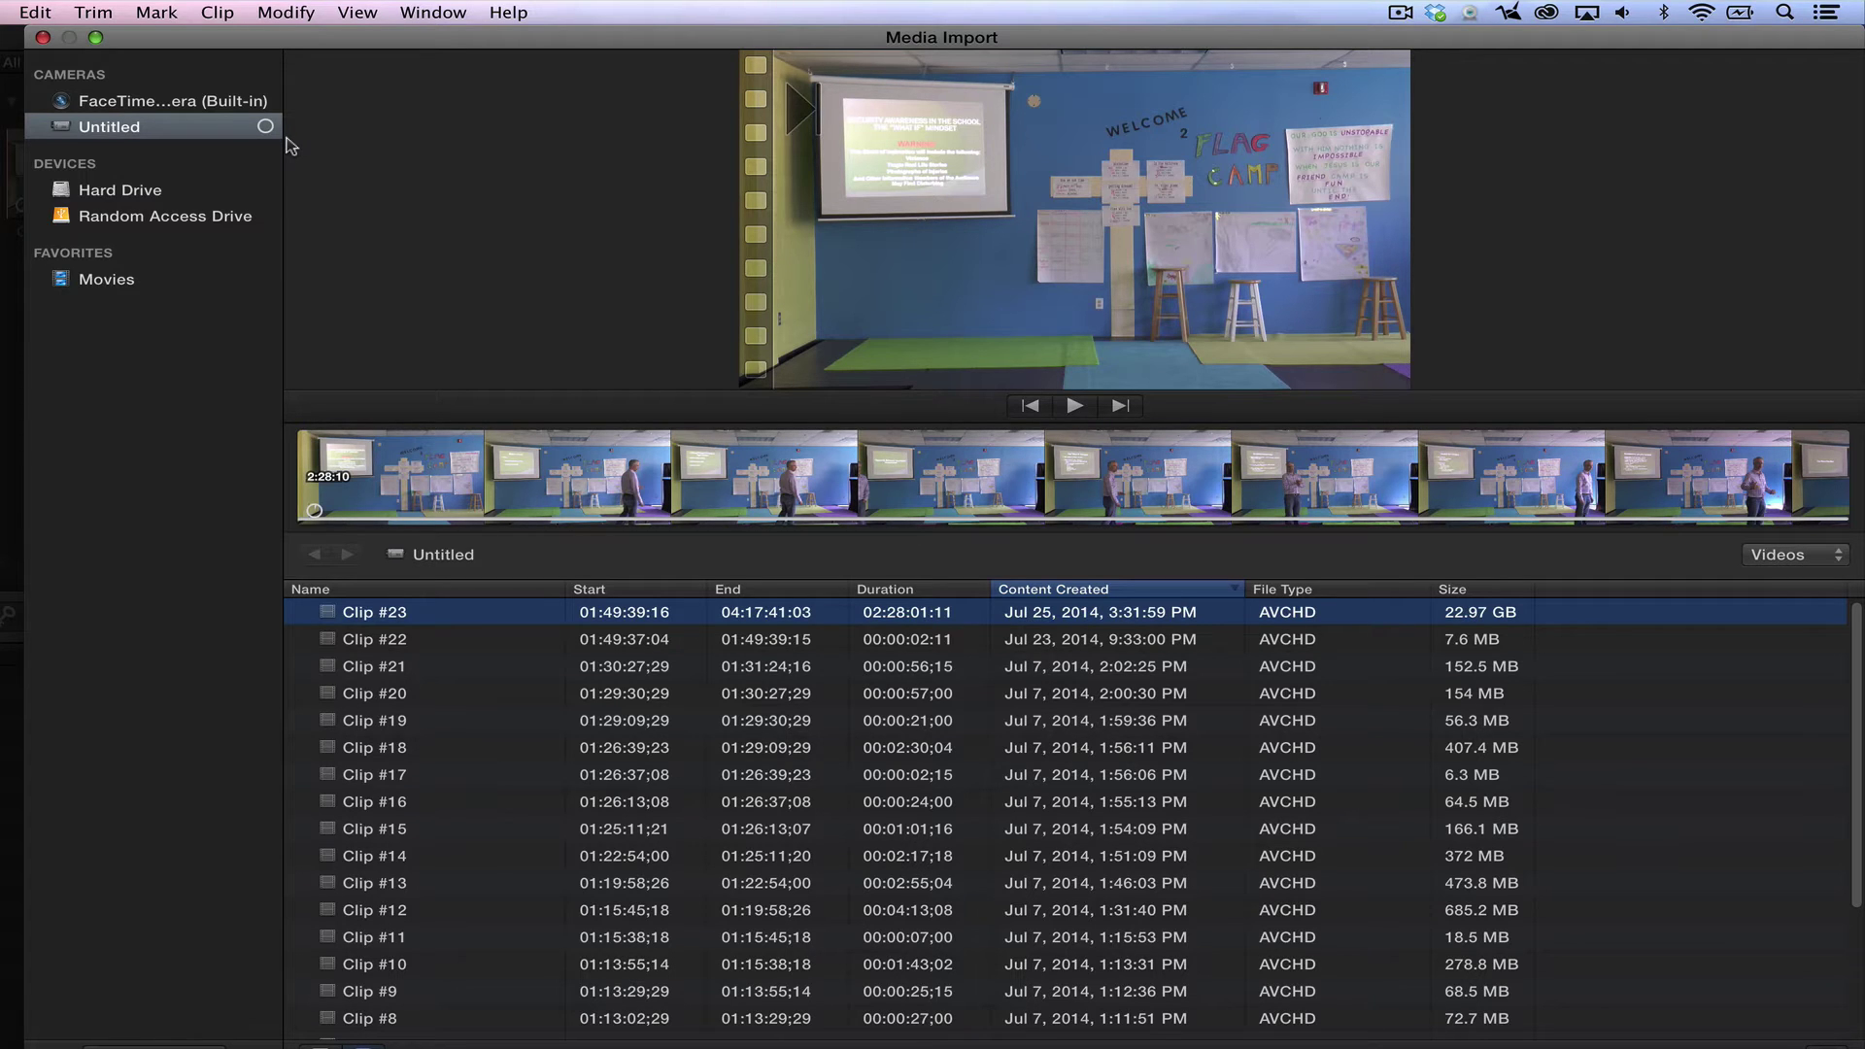
# Skim Clip #23's filmstrip to preview its footage in the viewer.
pyautogui.click(1261, 507)
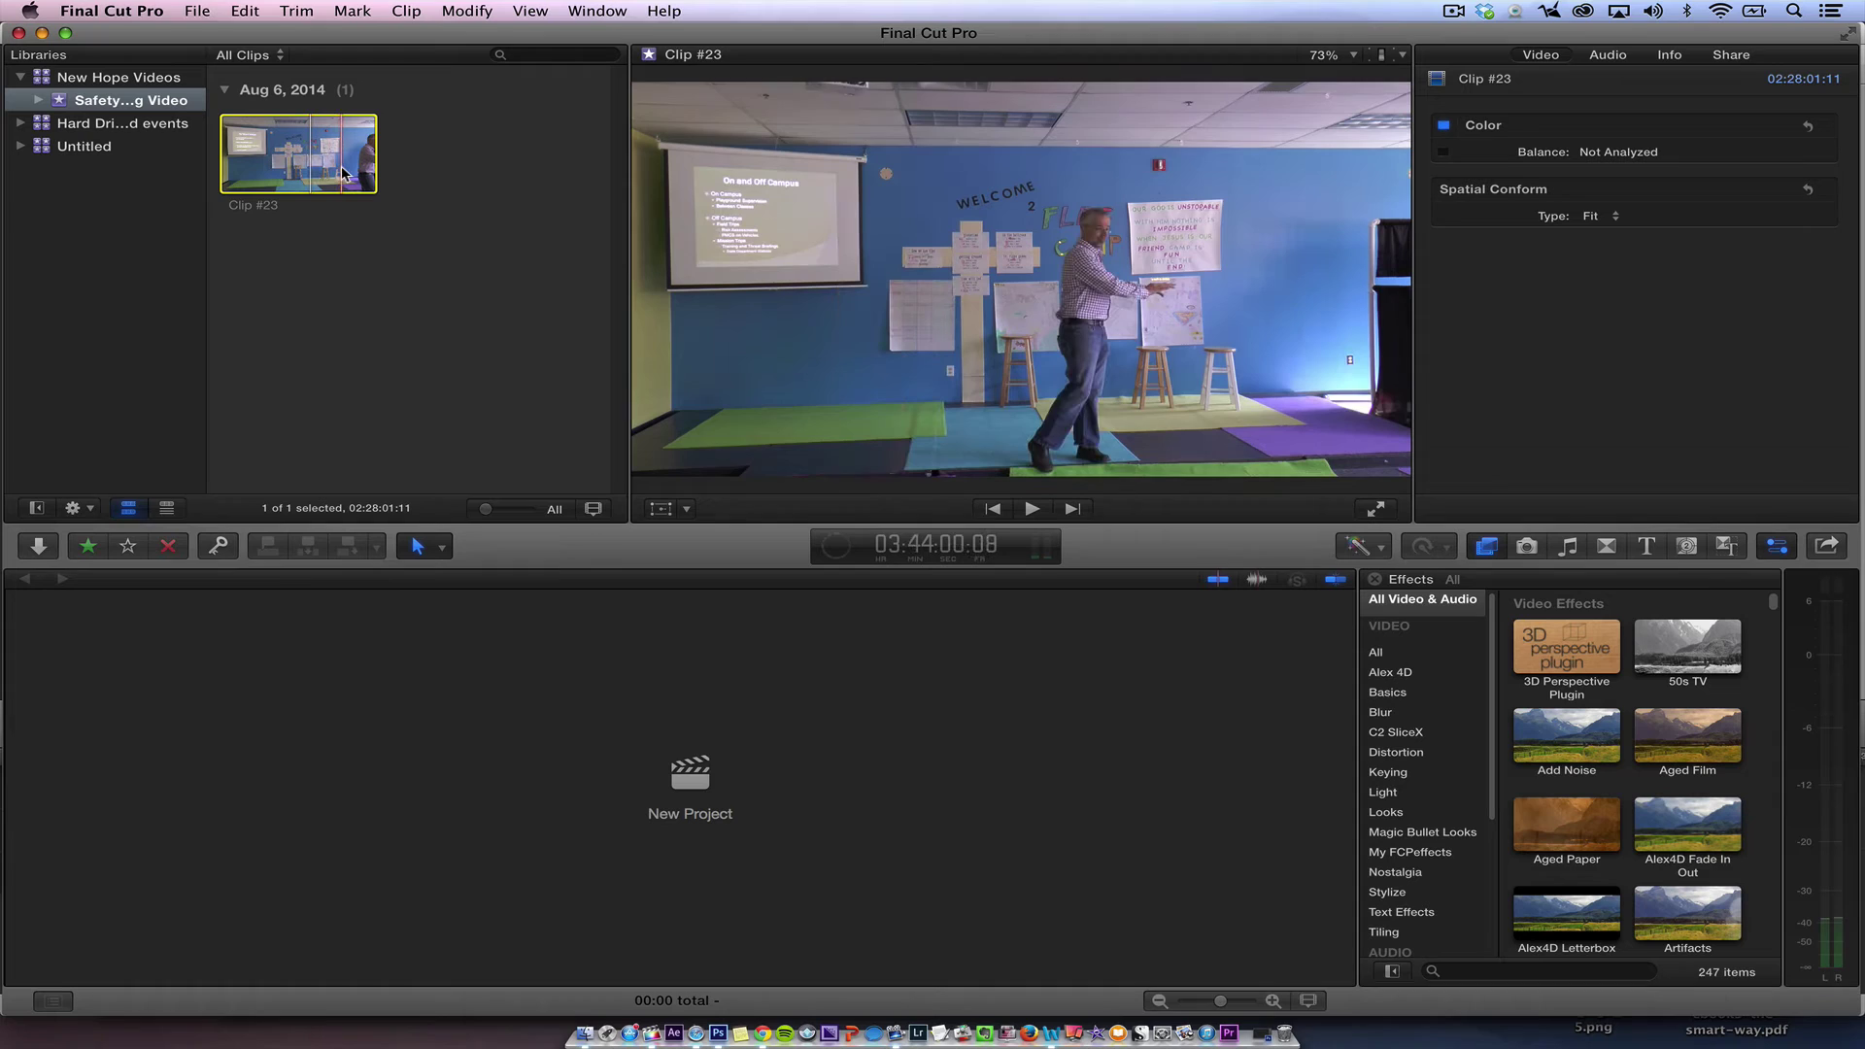
# View the Rendering details in Background Tasks, then close the list.
pyautogui.click(834, 551)
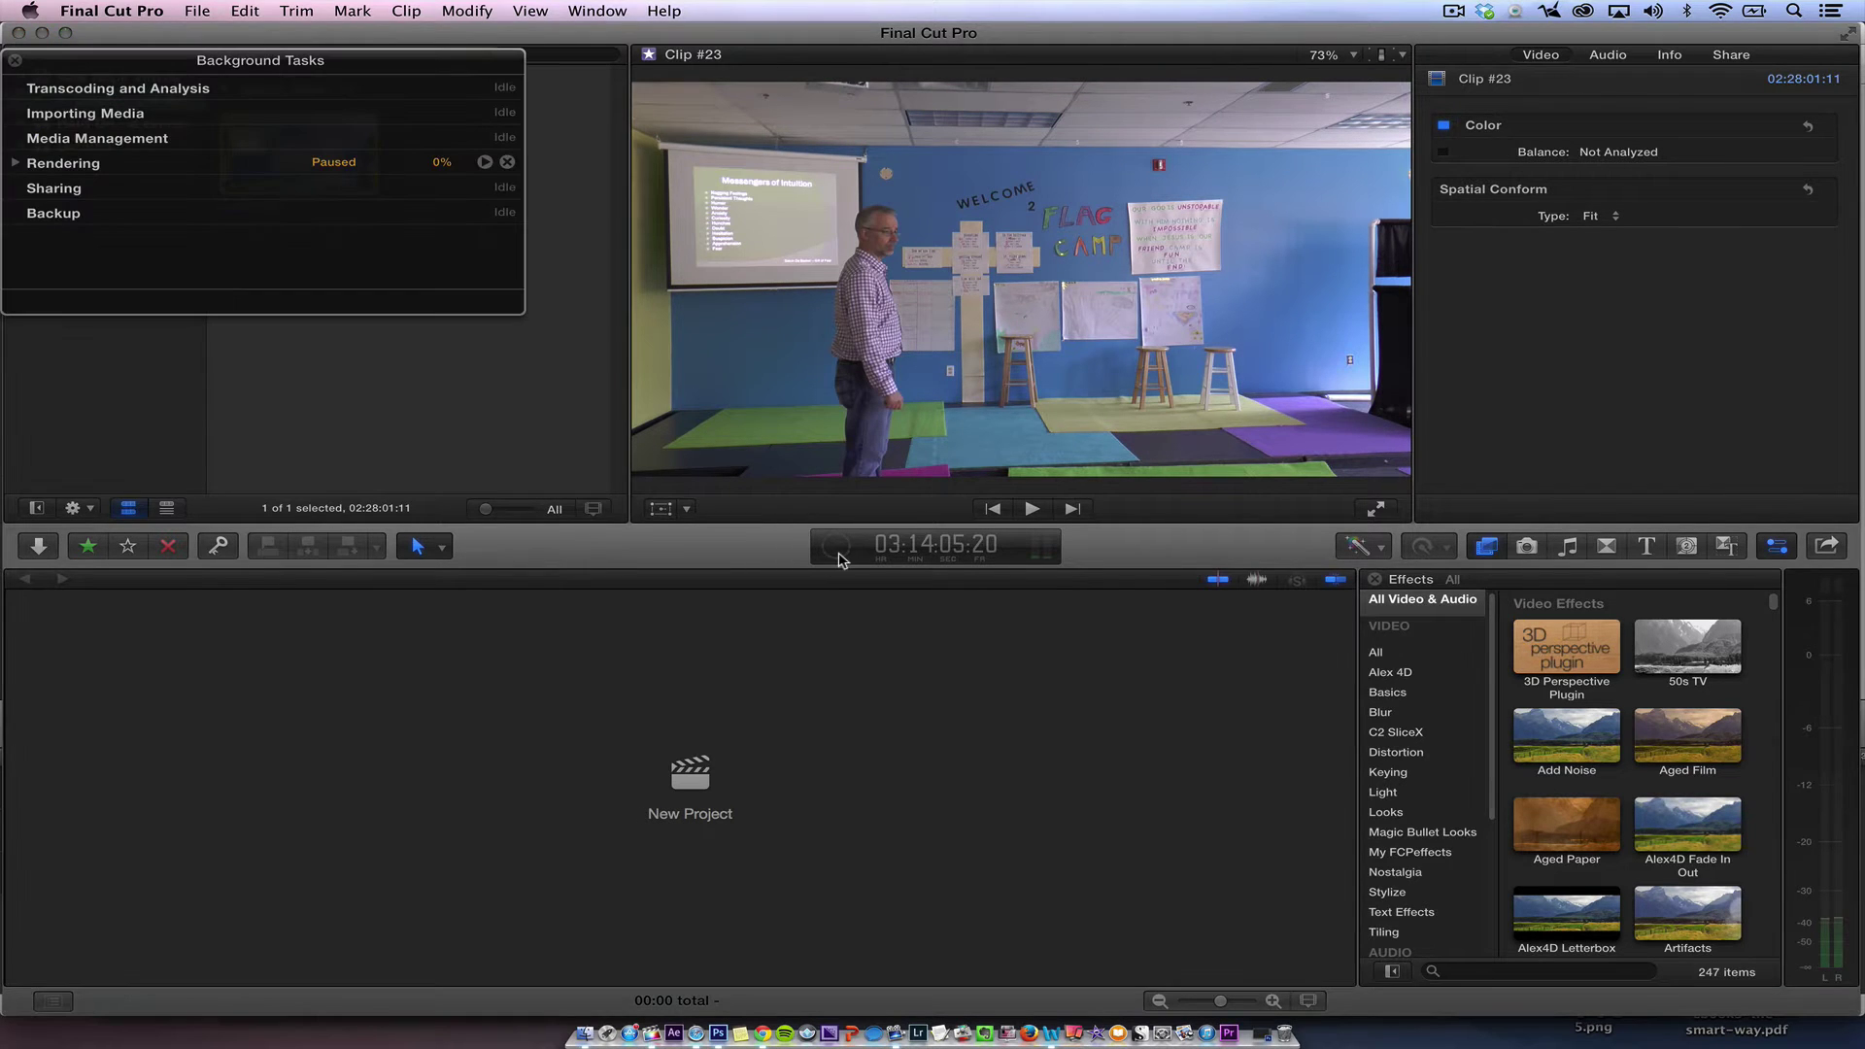
pyautogui.click(15, 161)
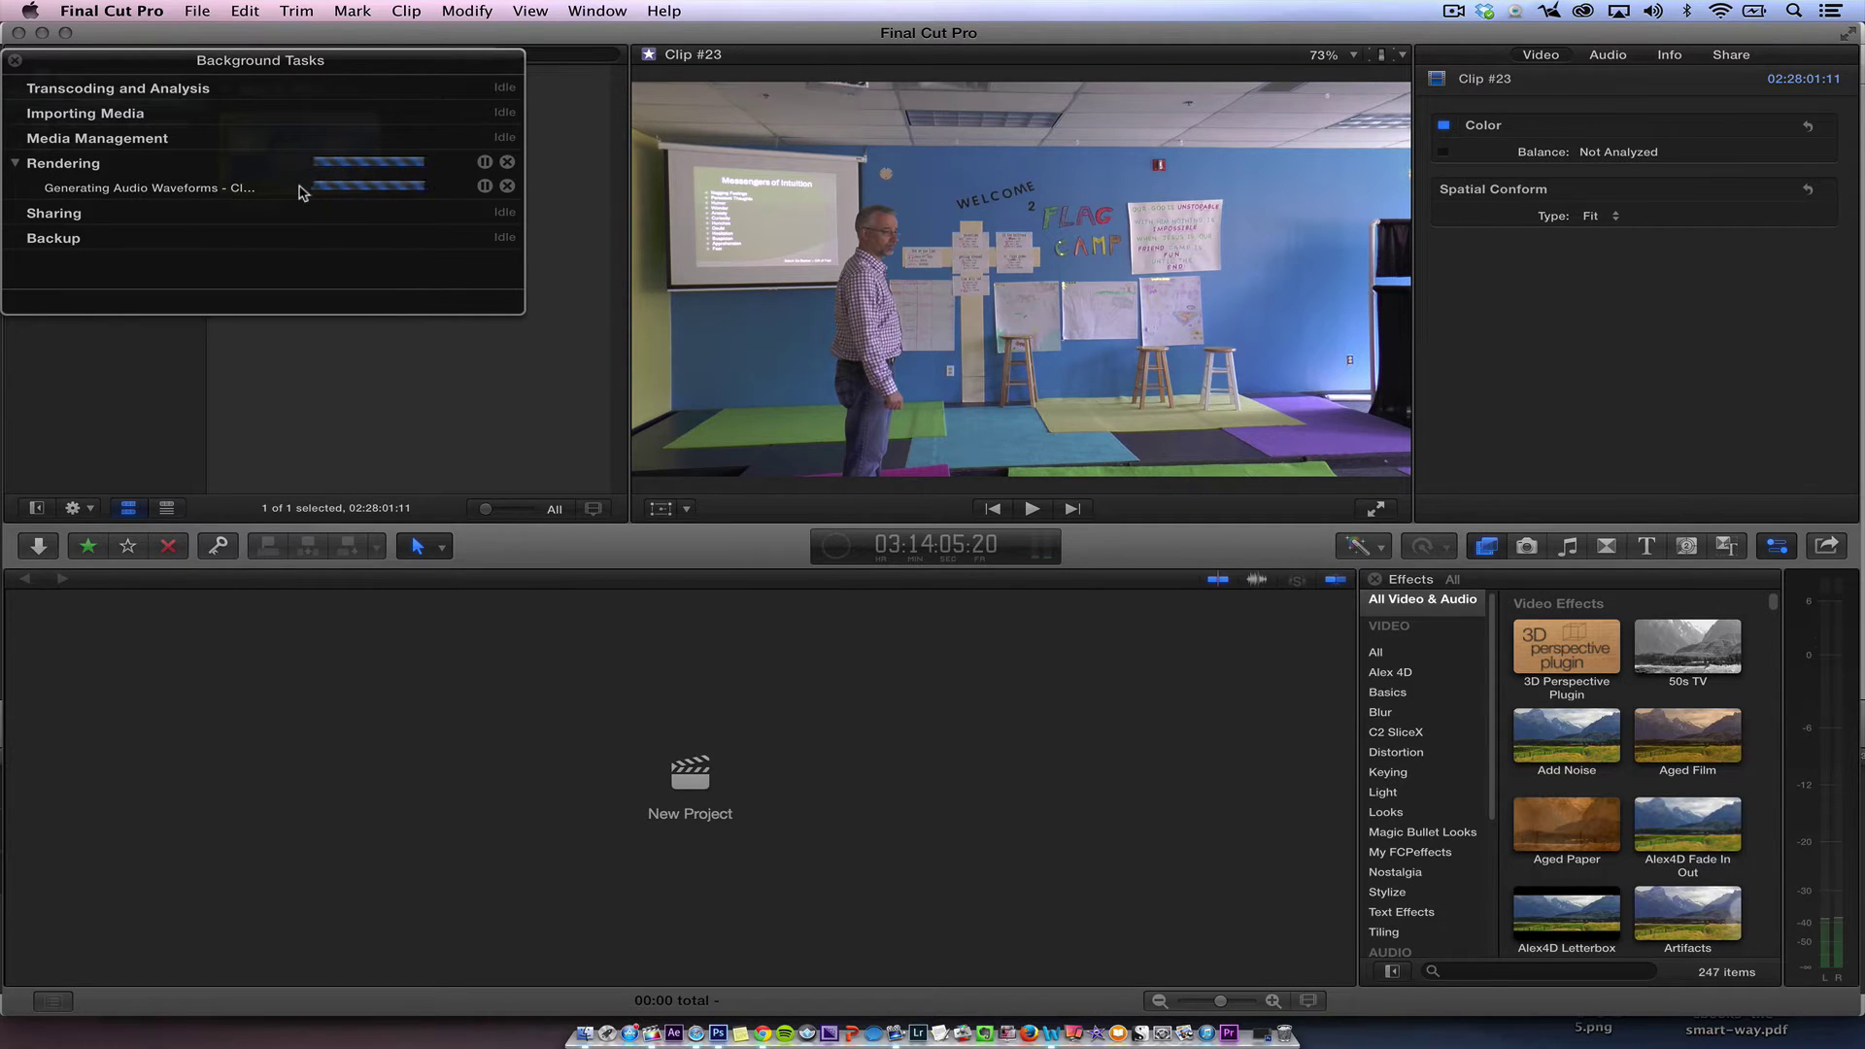
pyautogui.click(16, 60)
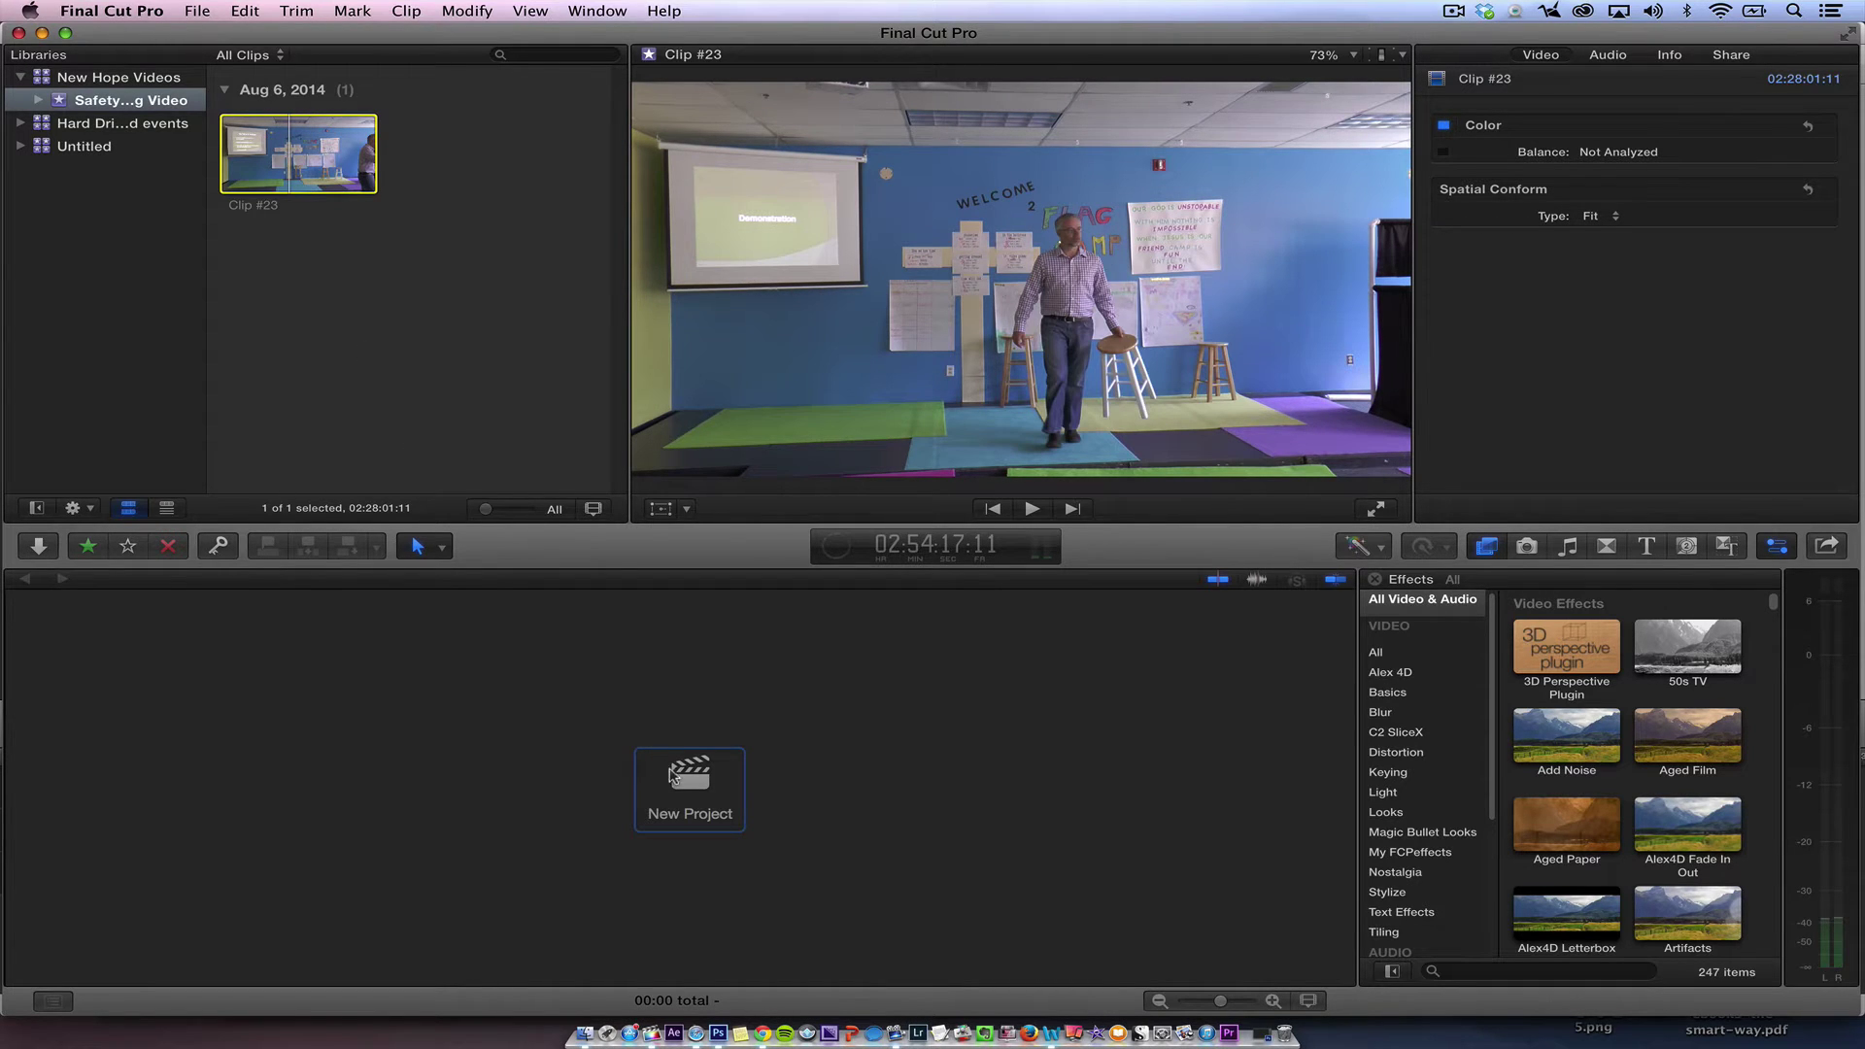
# Add a 'Training Video' project to the Safety Training Video event.
pyautogui.click(197, 11)
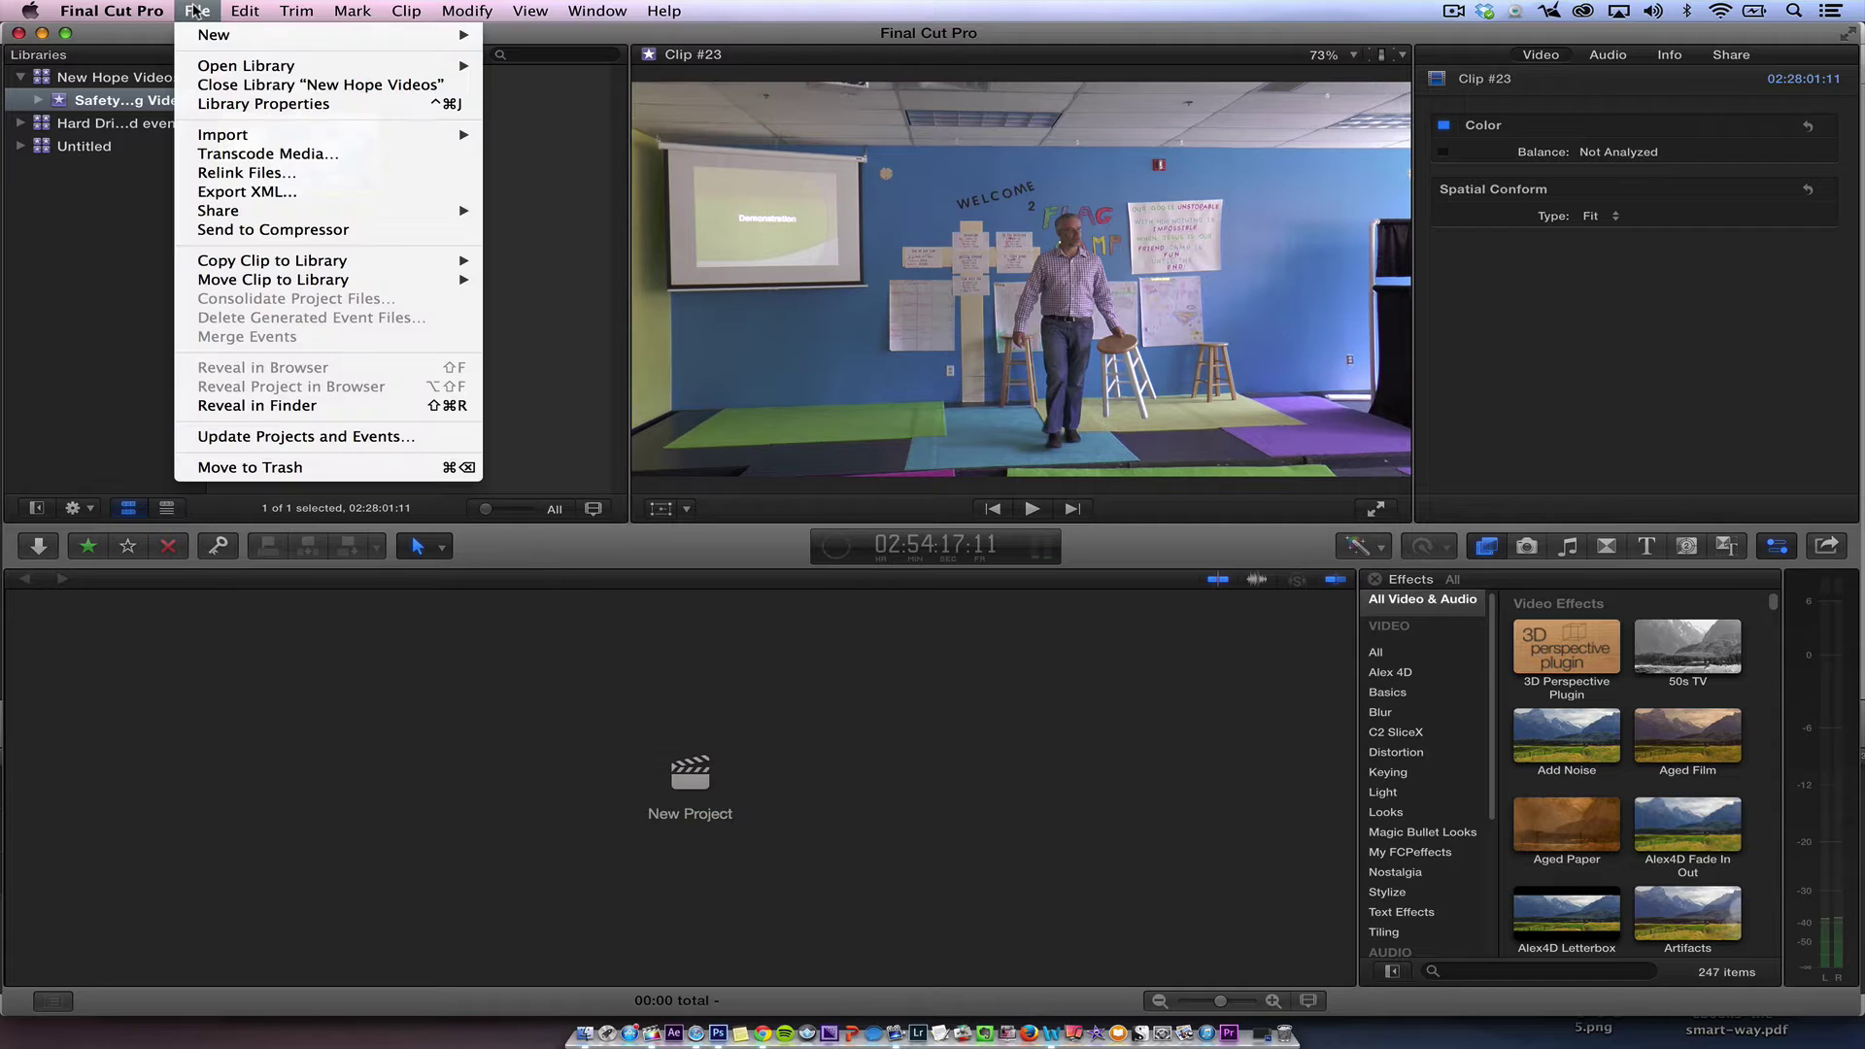
pyautogui.moveTo(214, 34)
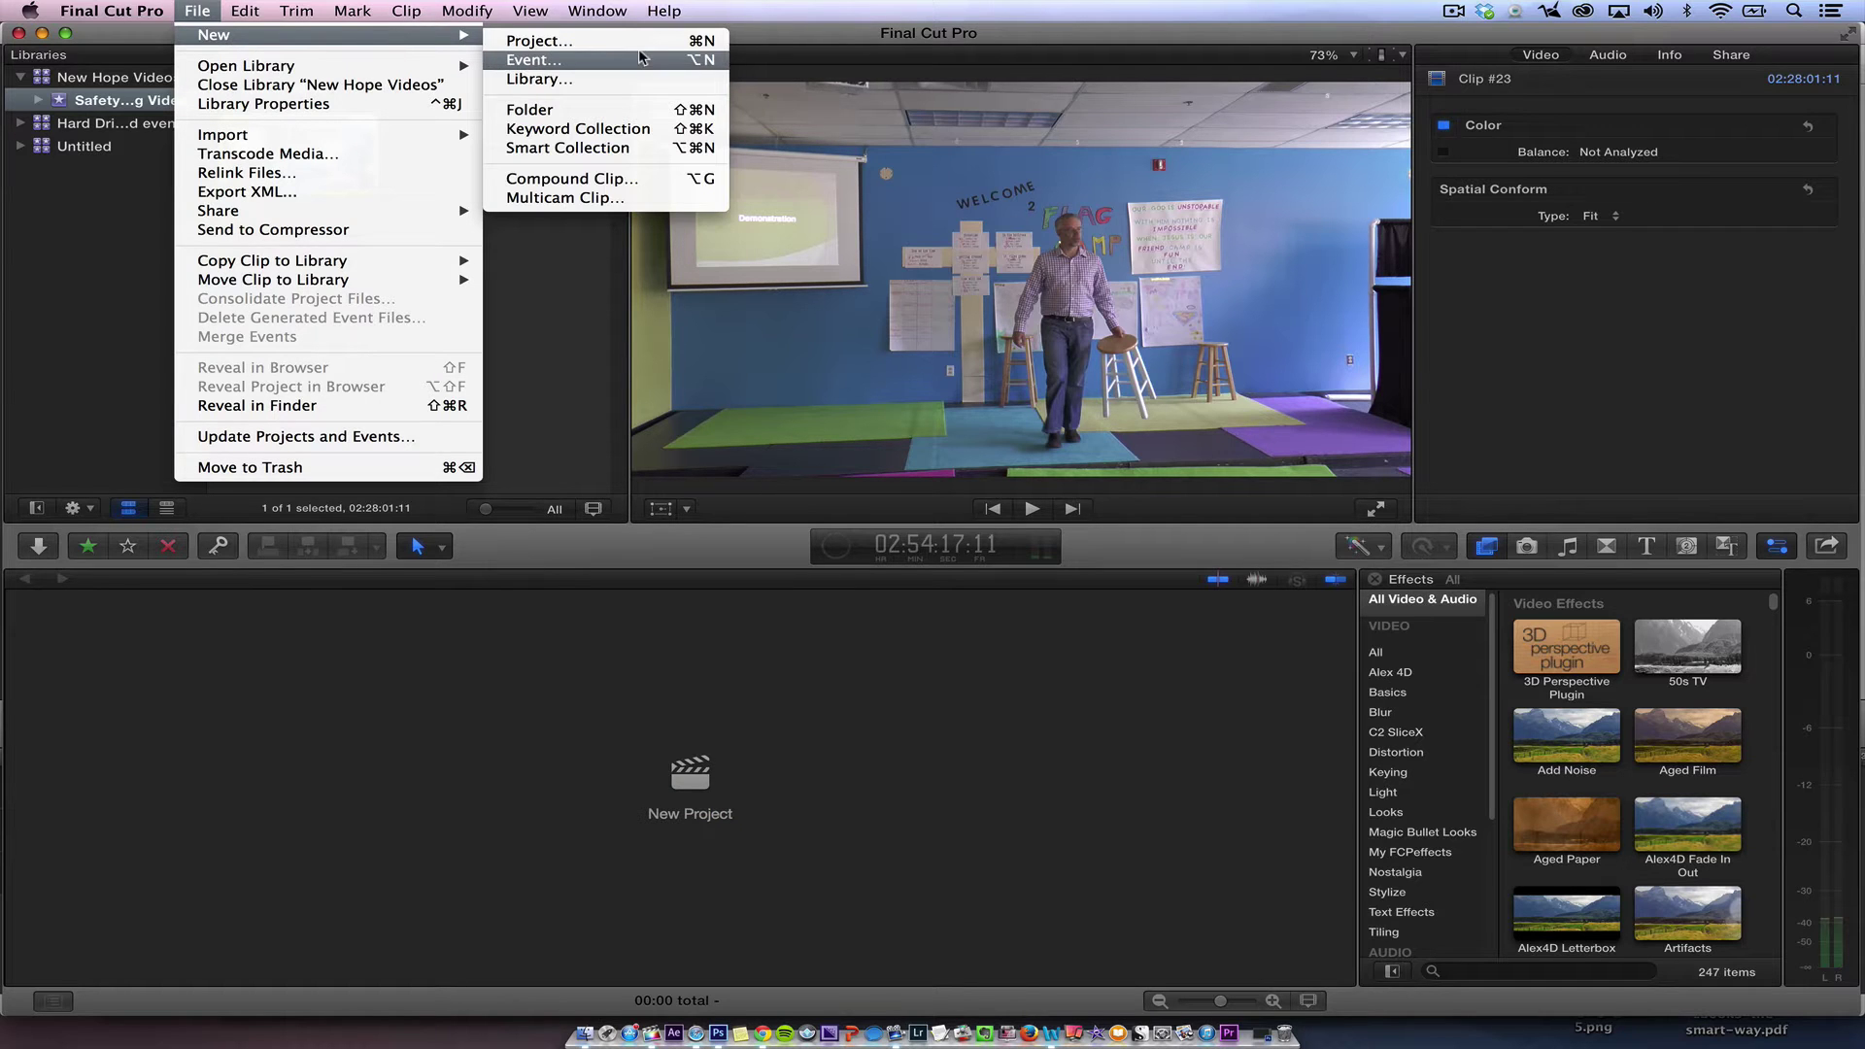
pyautogui.click(532, 56)
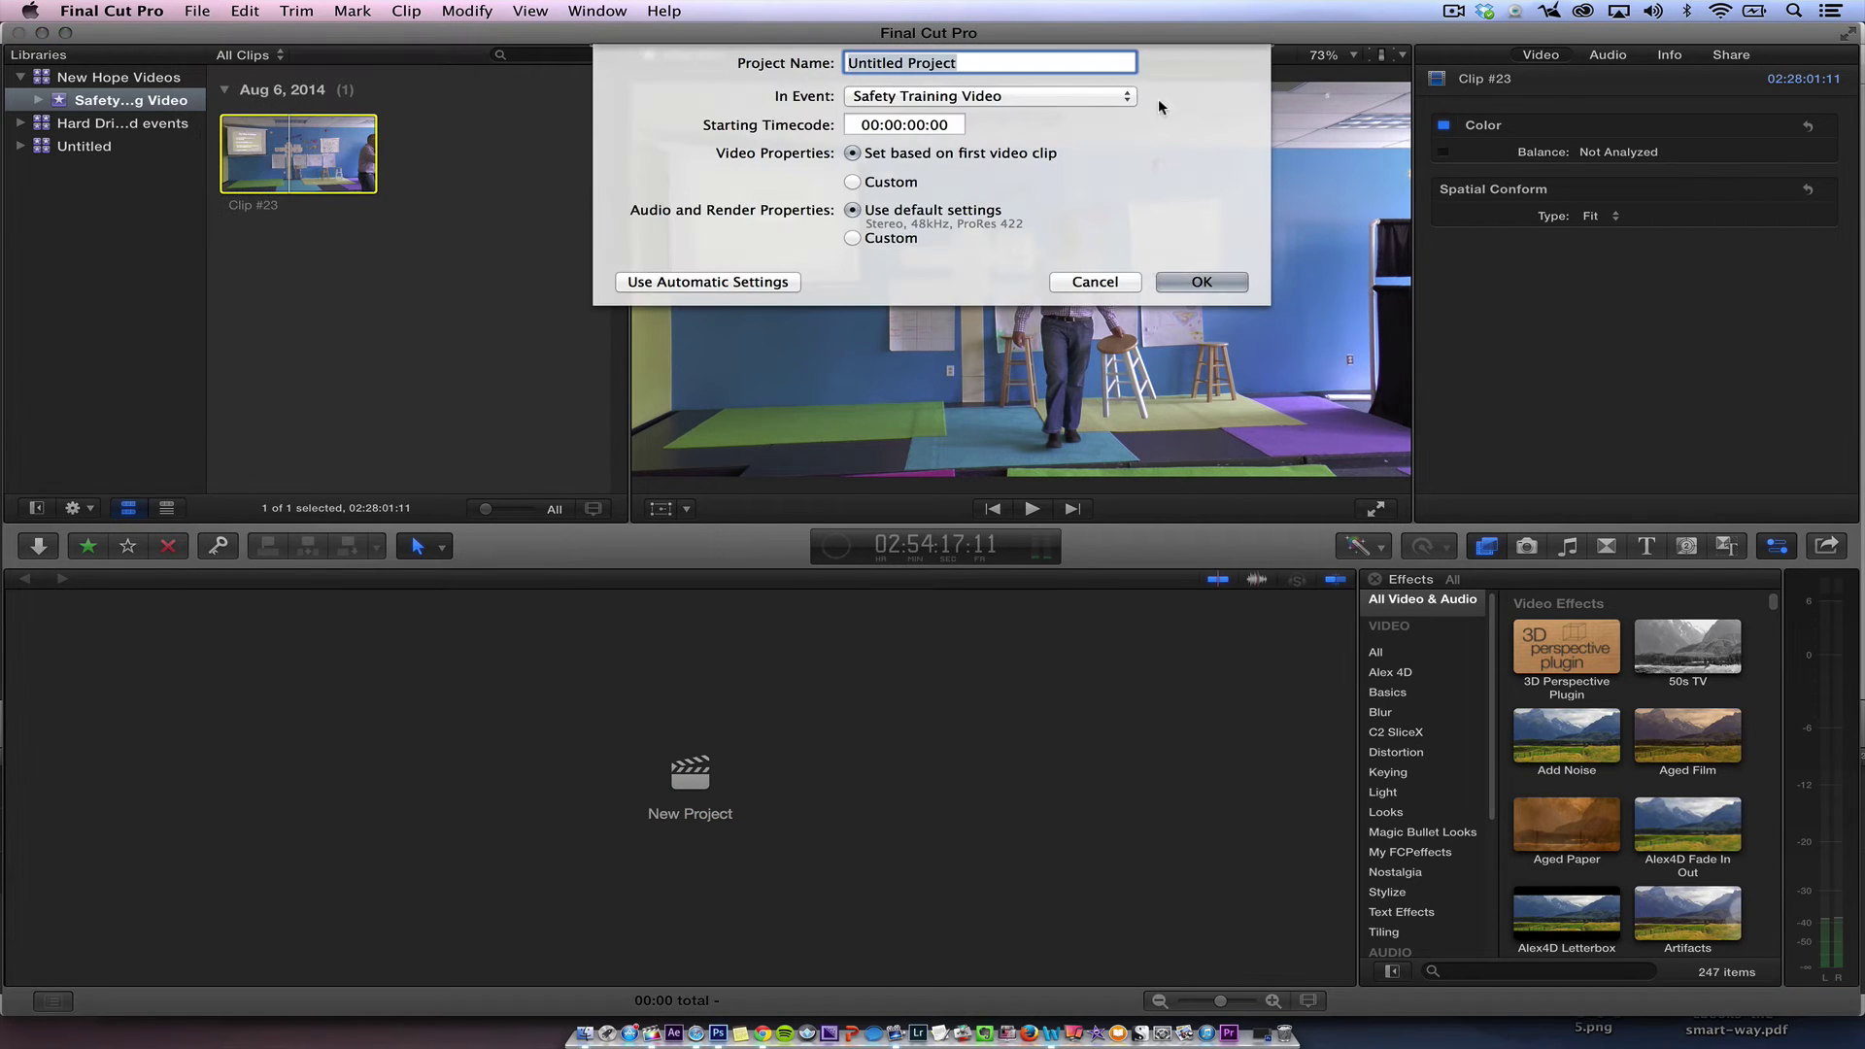
pyautogui.write('Tra')
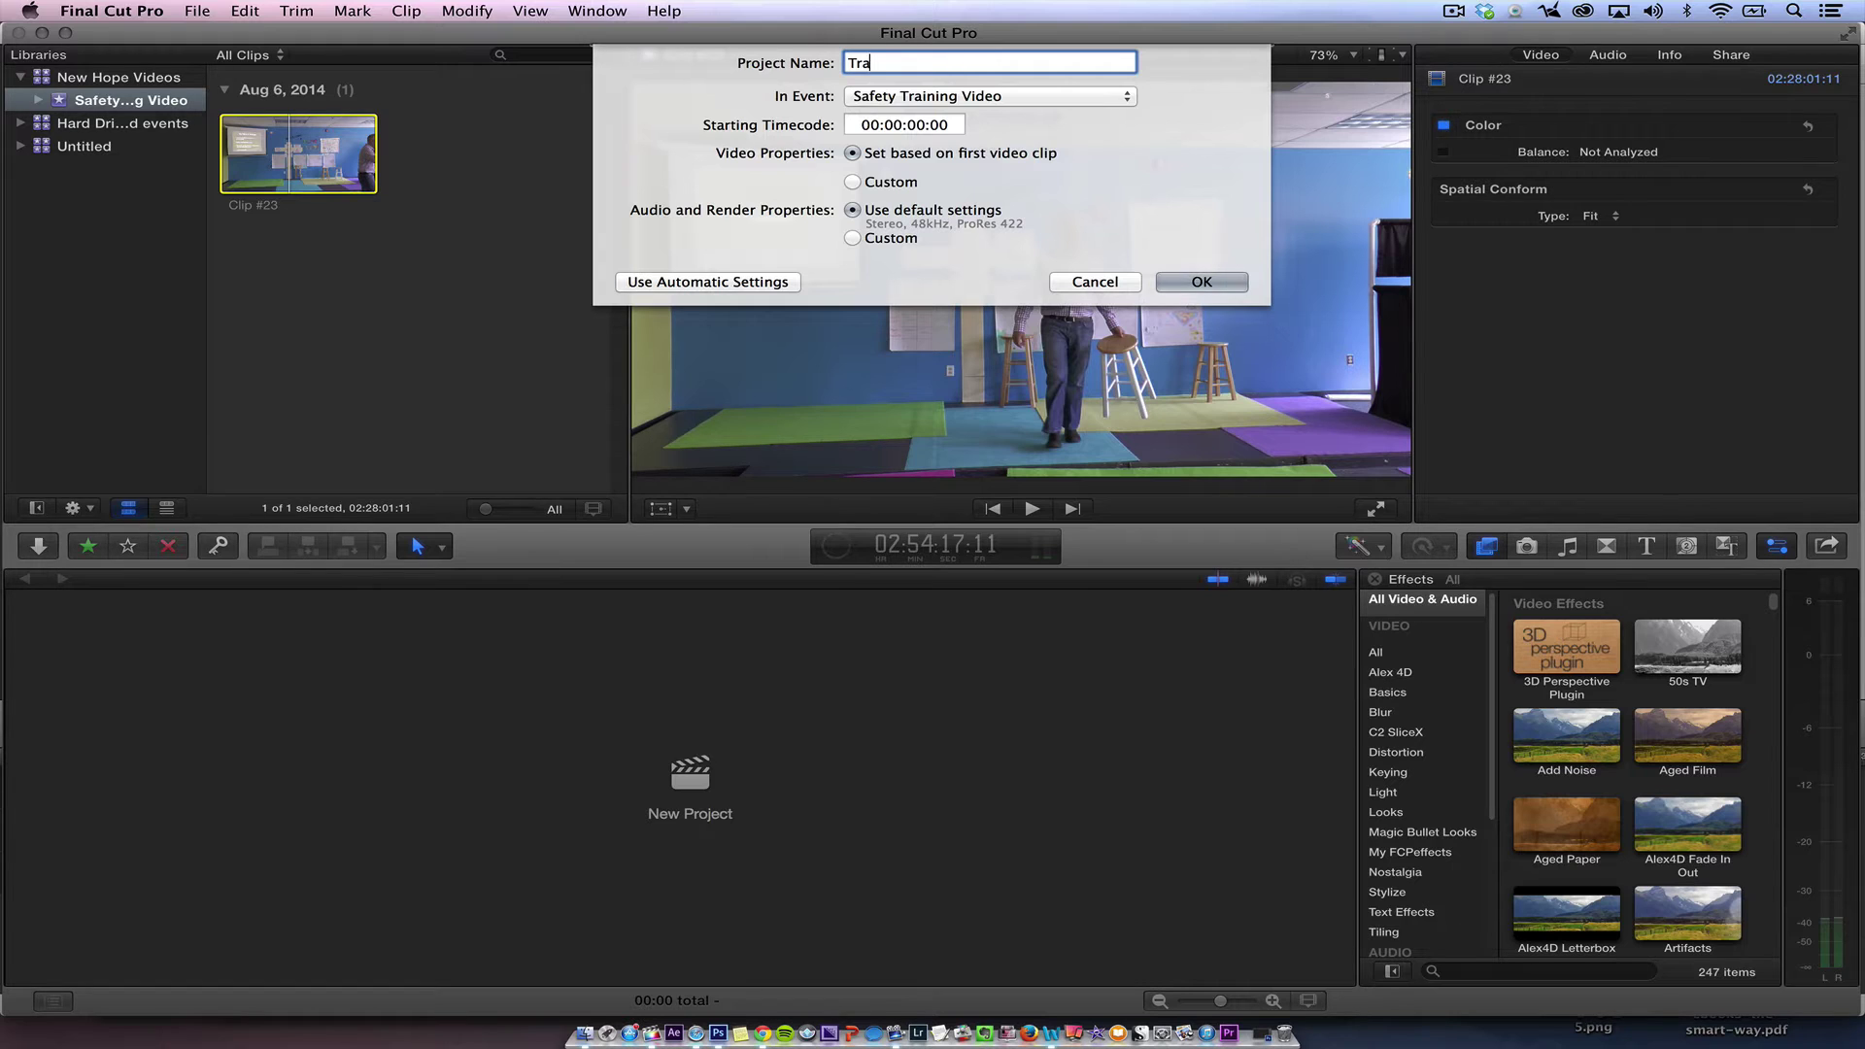
pyautogui.write('ining Video')
pyautogui.press('Return')
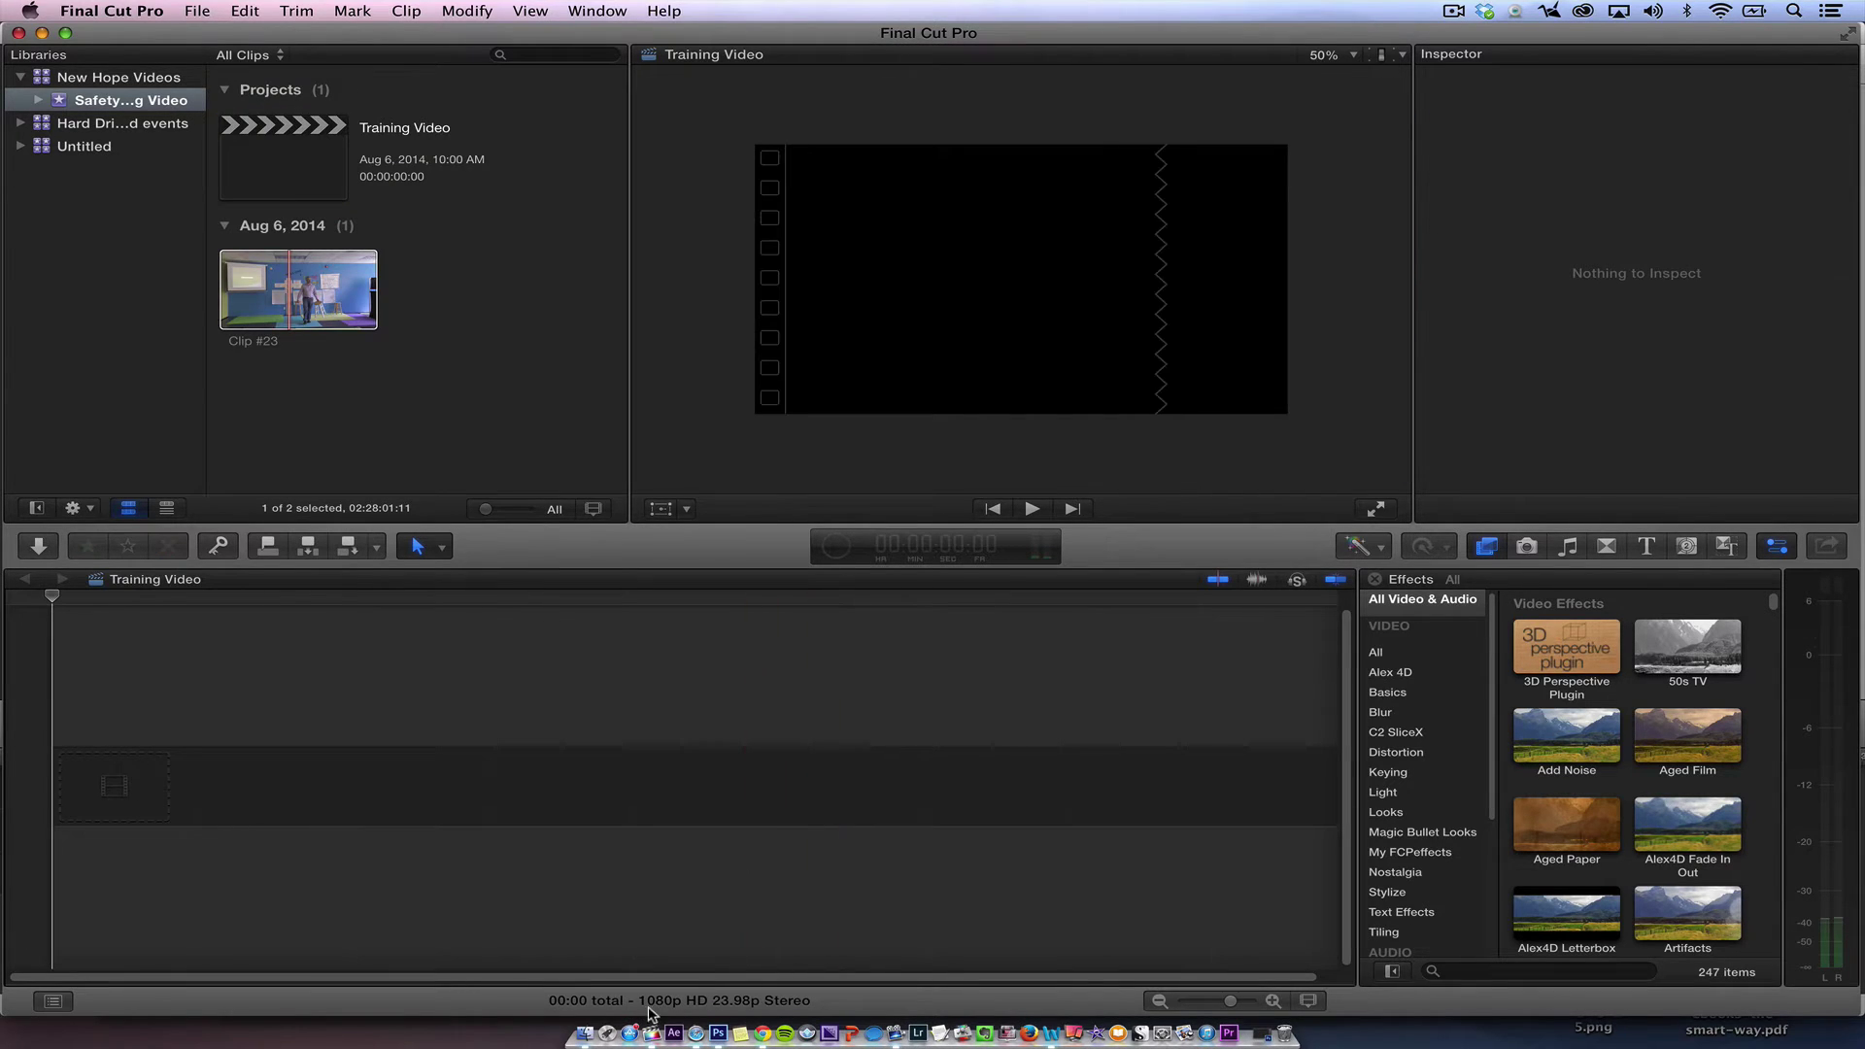
pyautogui.click(612, 1006)
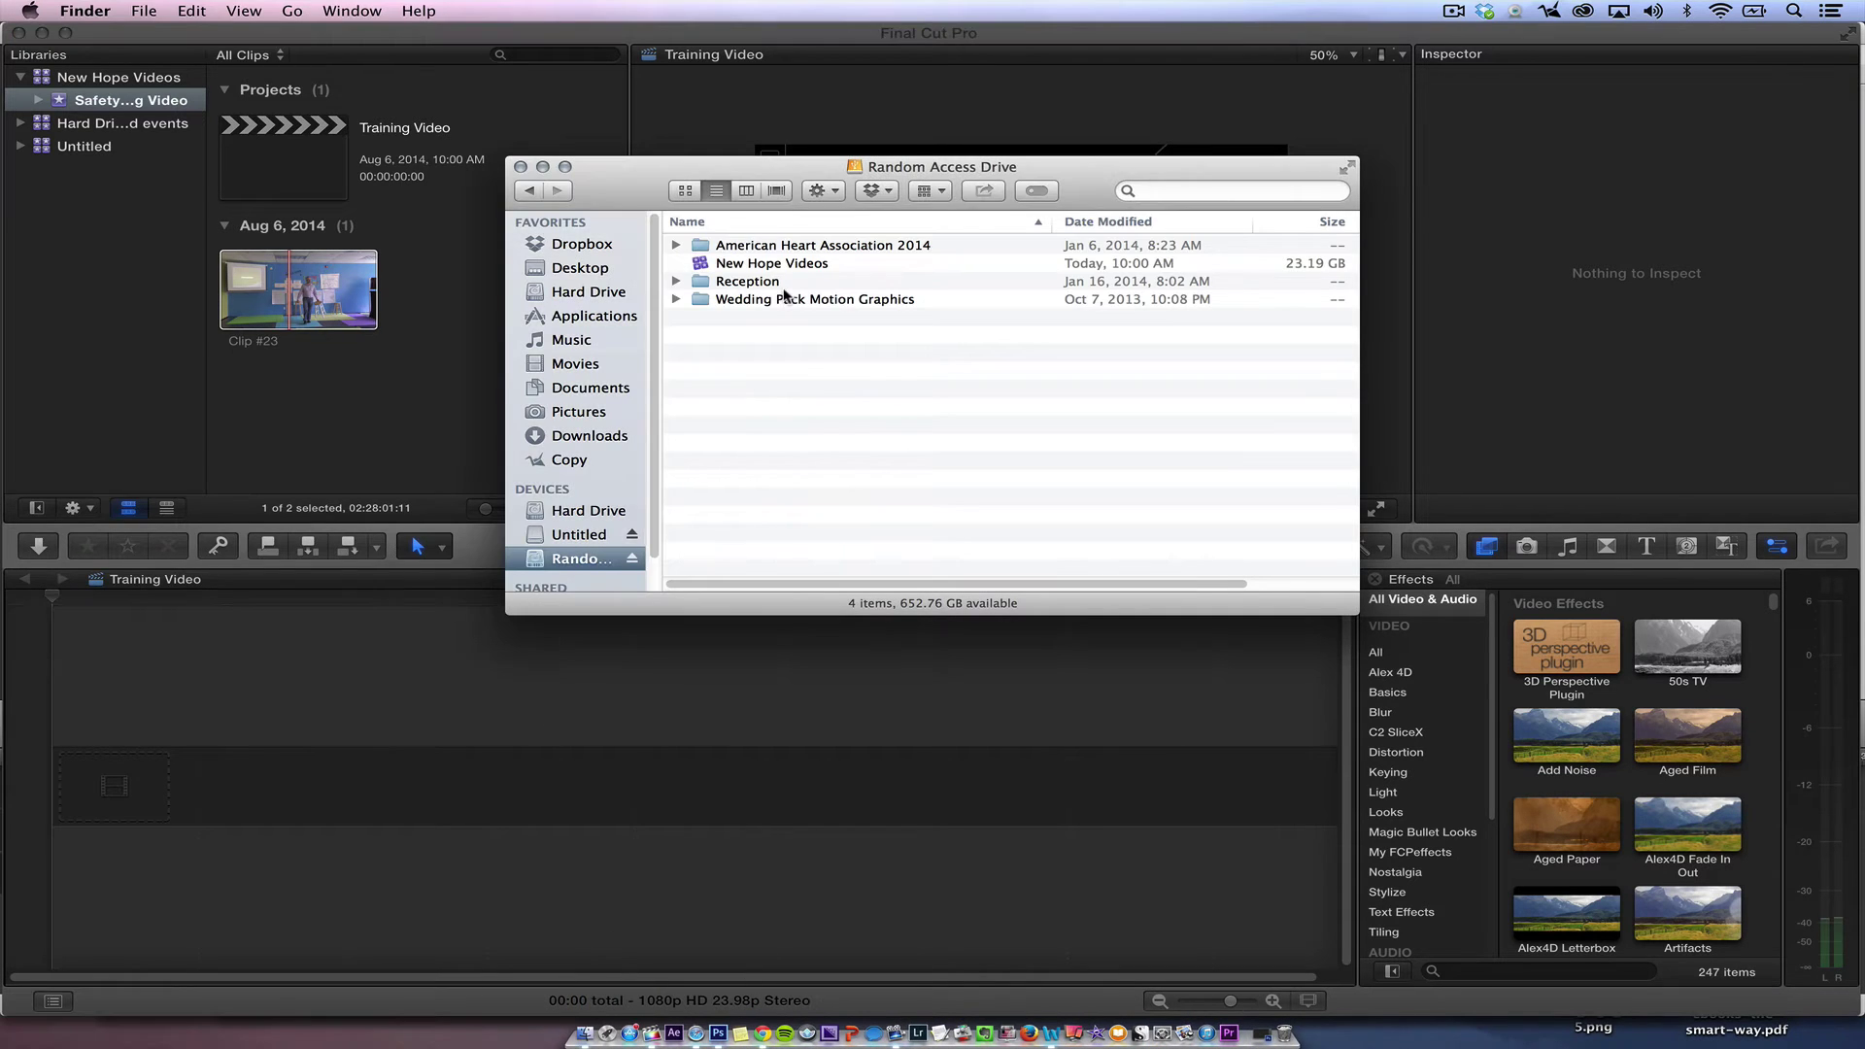
pyautogui.click(746, 264)
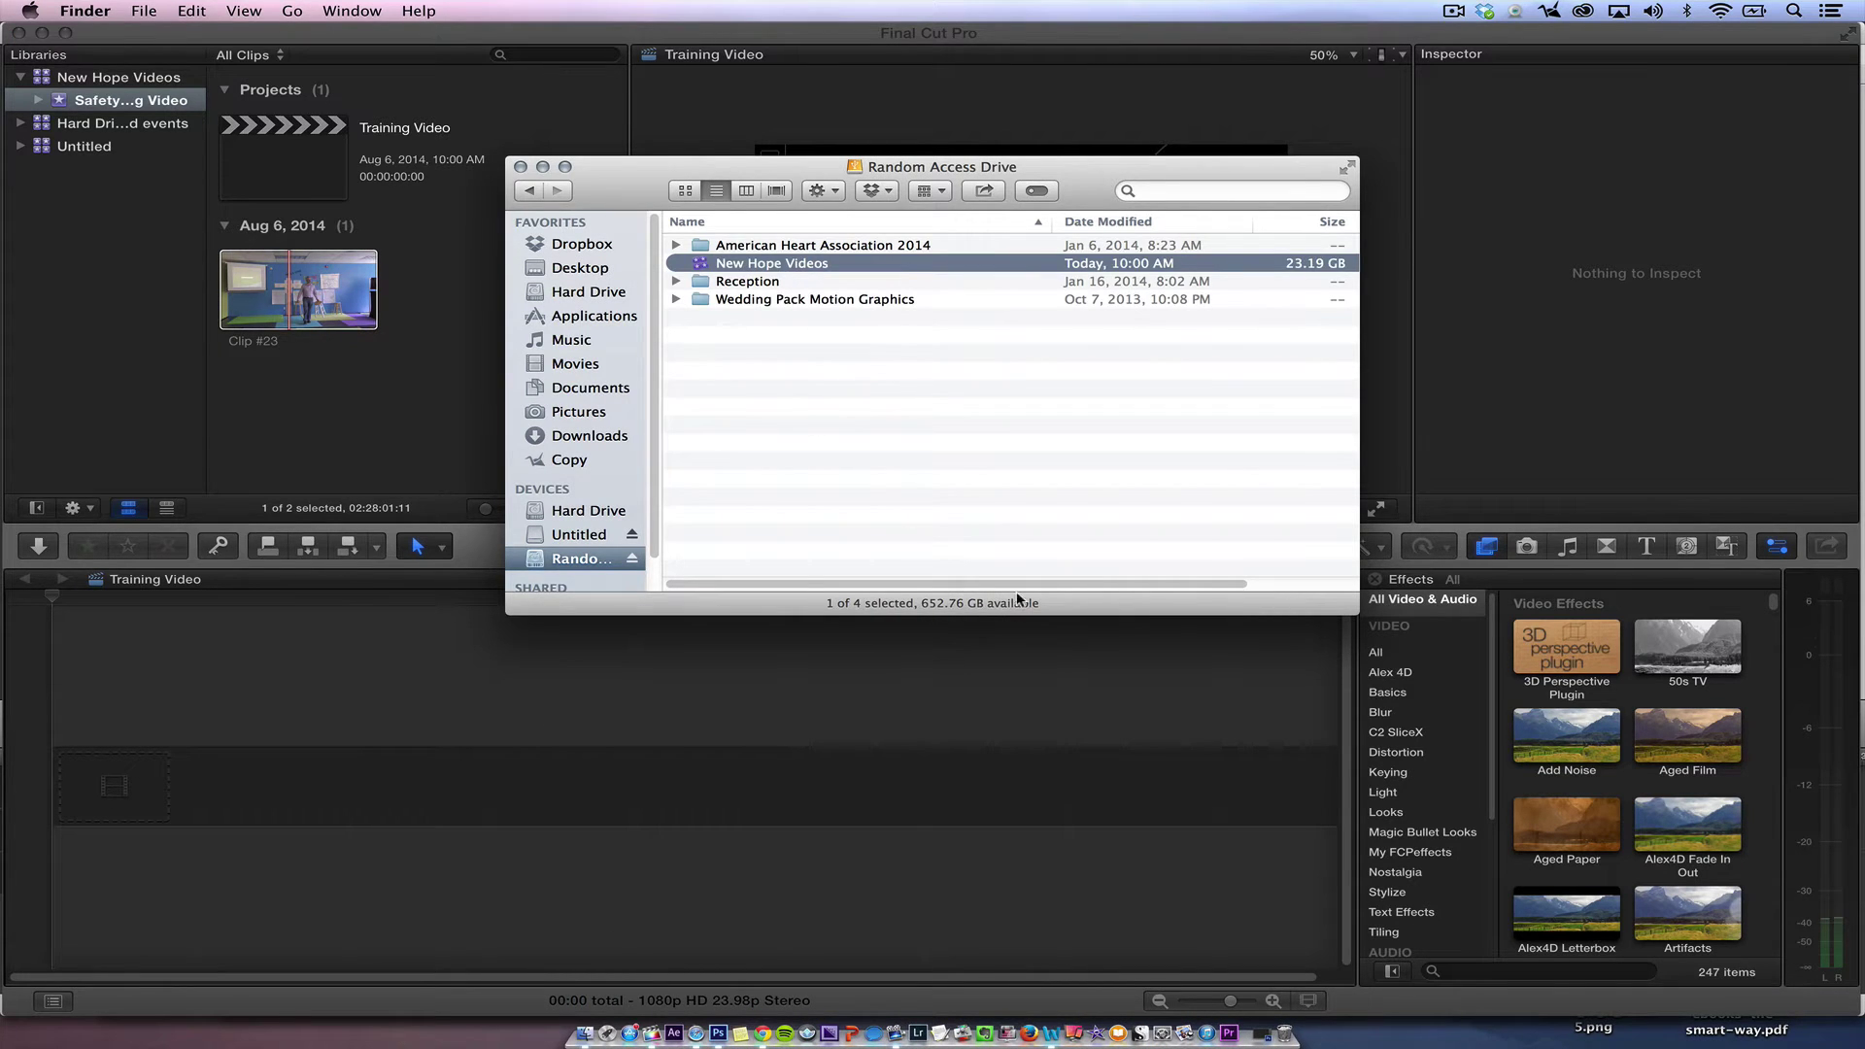
pyautogui.moveTo(1020, 585); pyautogui.dragTo(1354, 588)
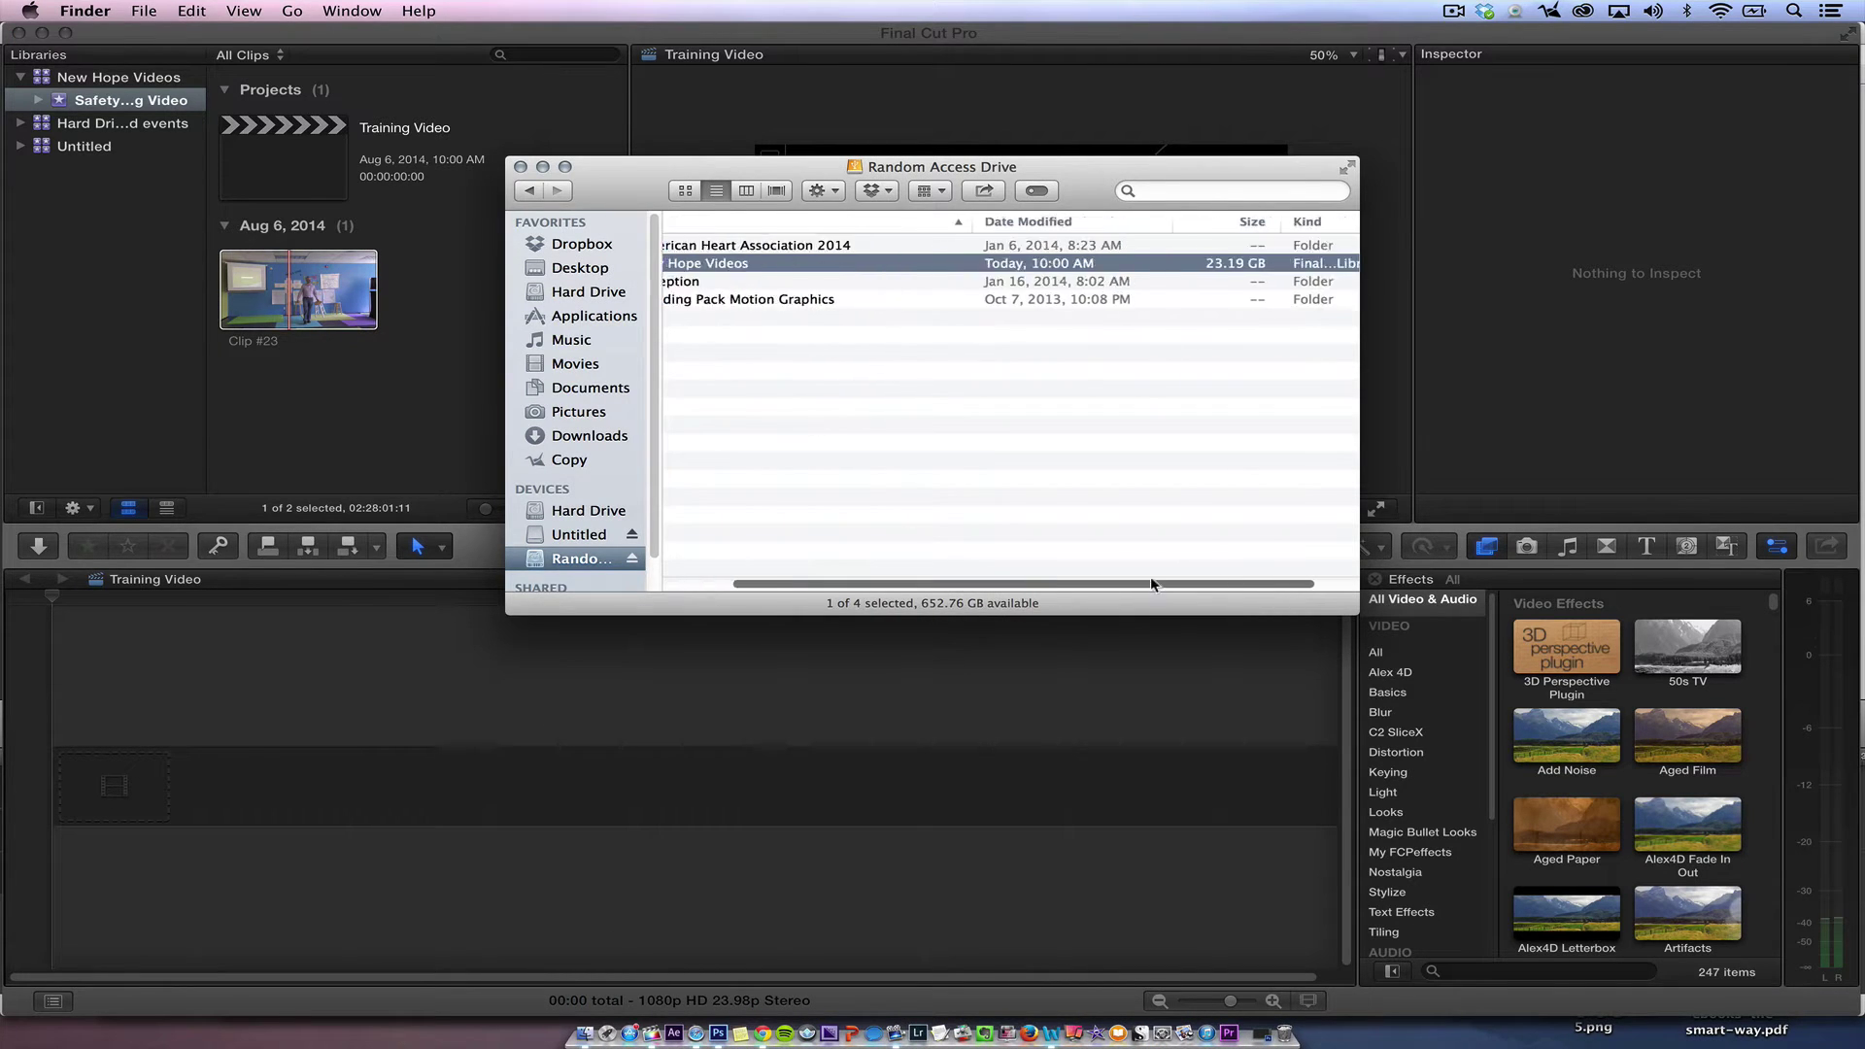
pyautogui.click(1353, 628)
pyautogui.click(580, 1032)
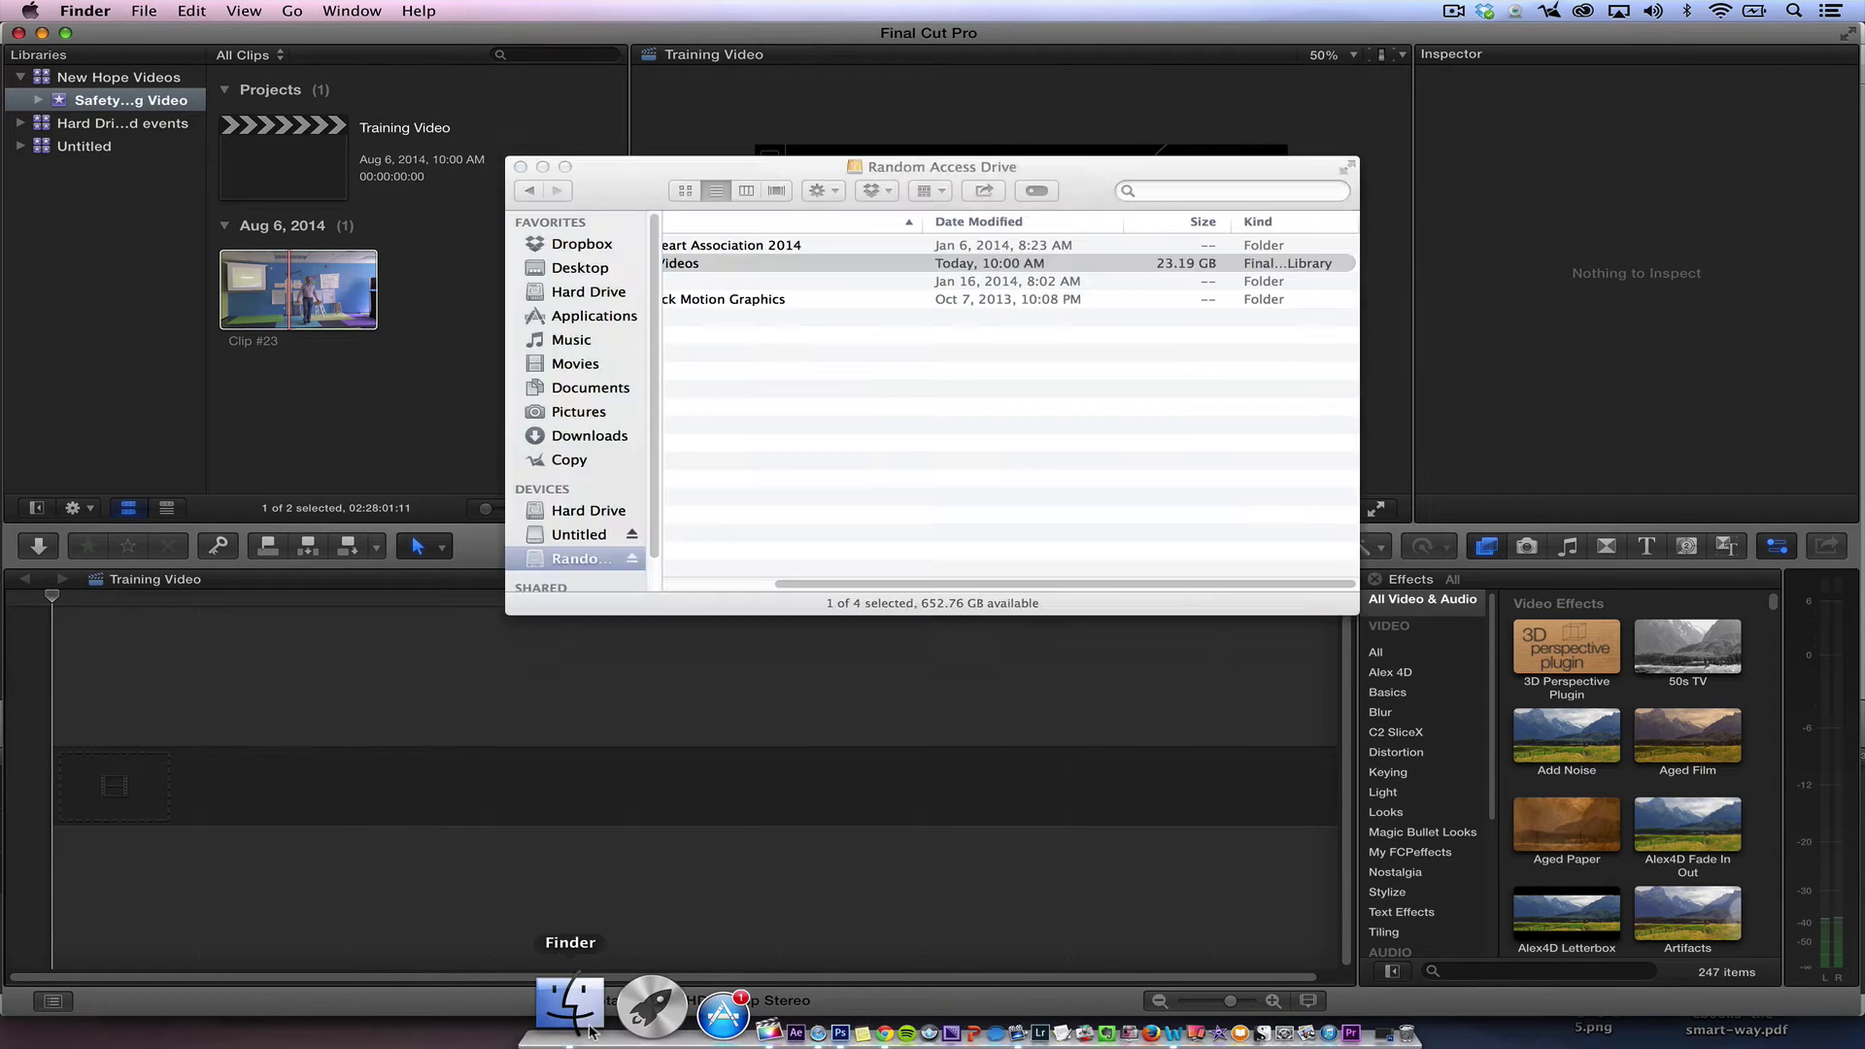
pyautogui.moveTo(862, 585); pyautogui.dragTo(661, 585)
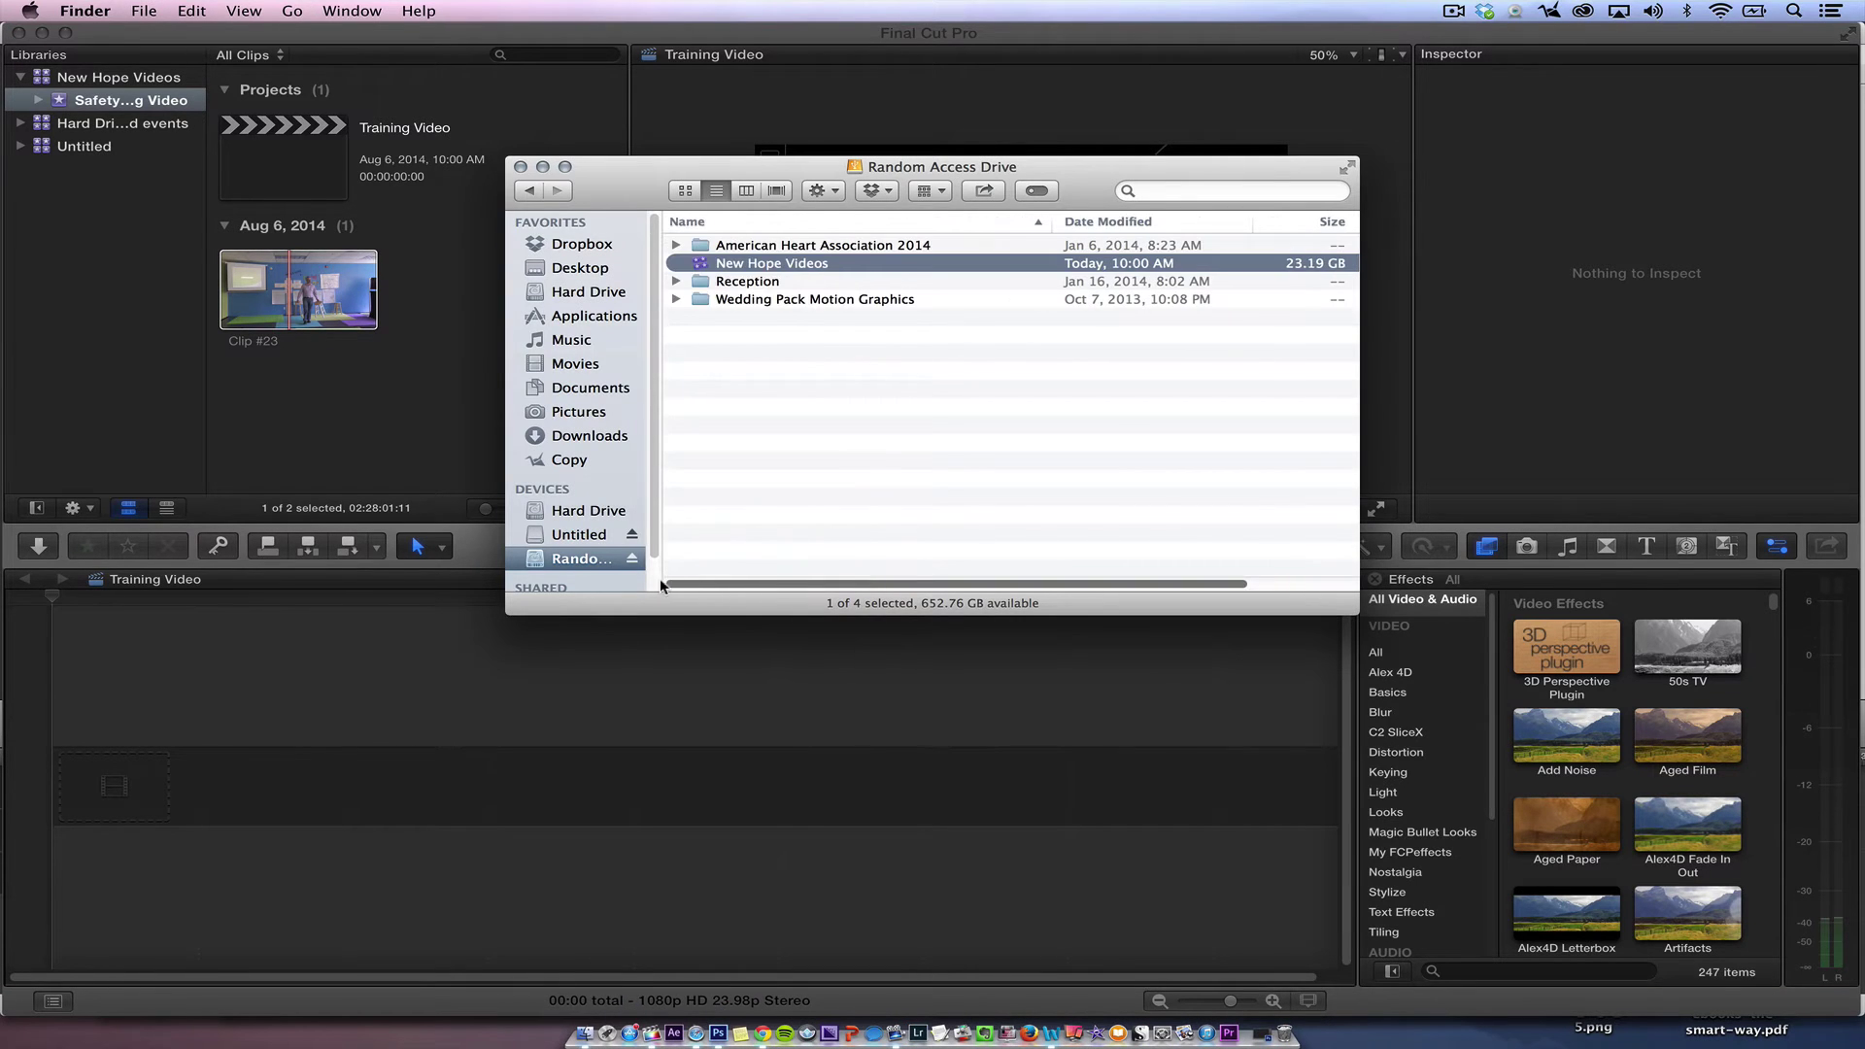
pyautogui.rightClick(716, 263)
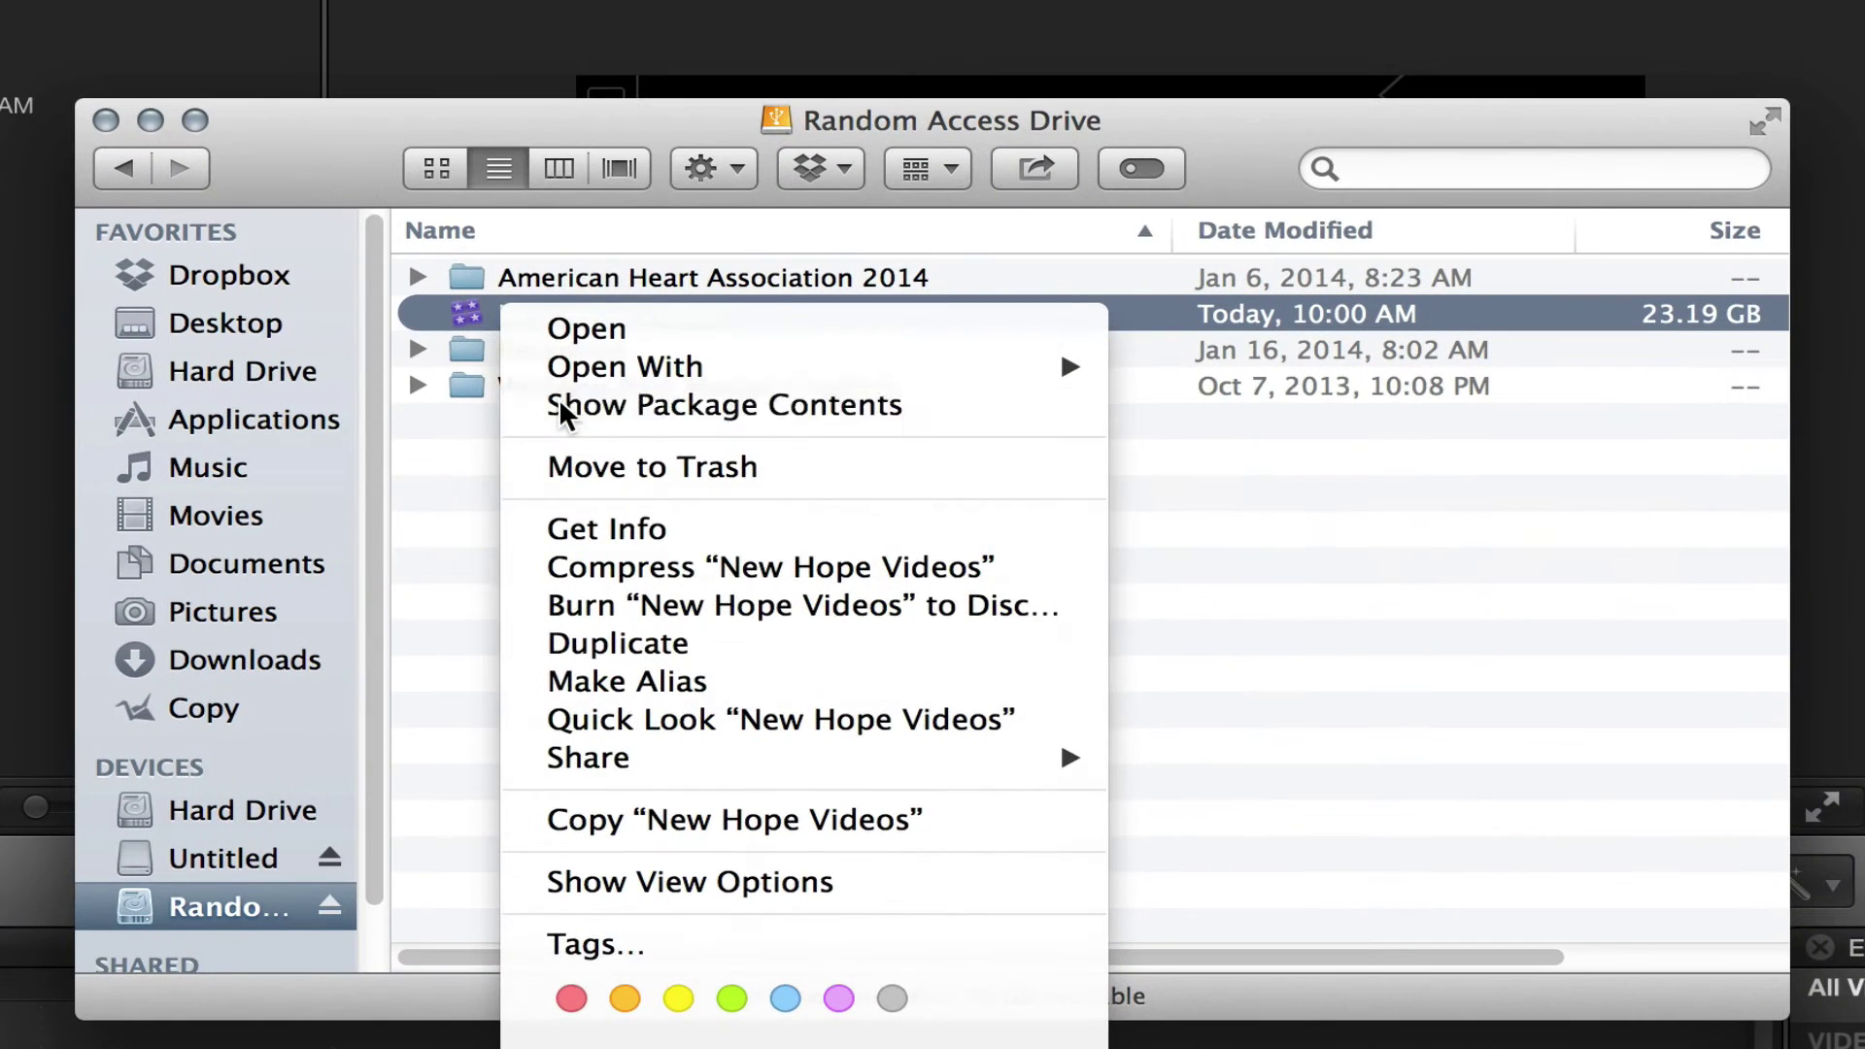
pyautogui.click(761, 279)
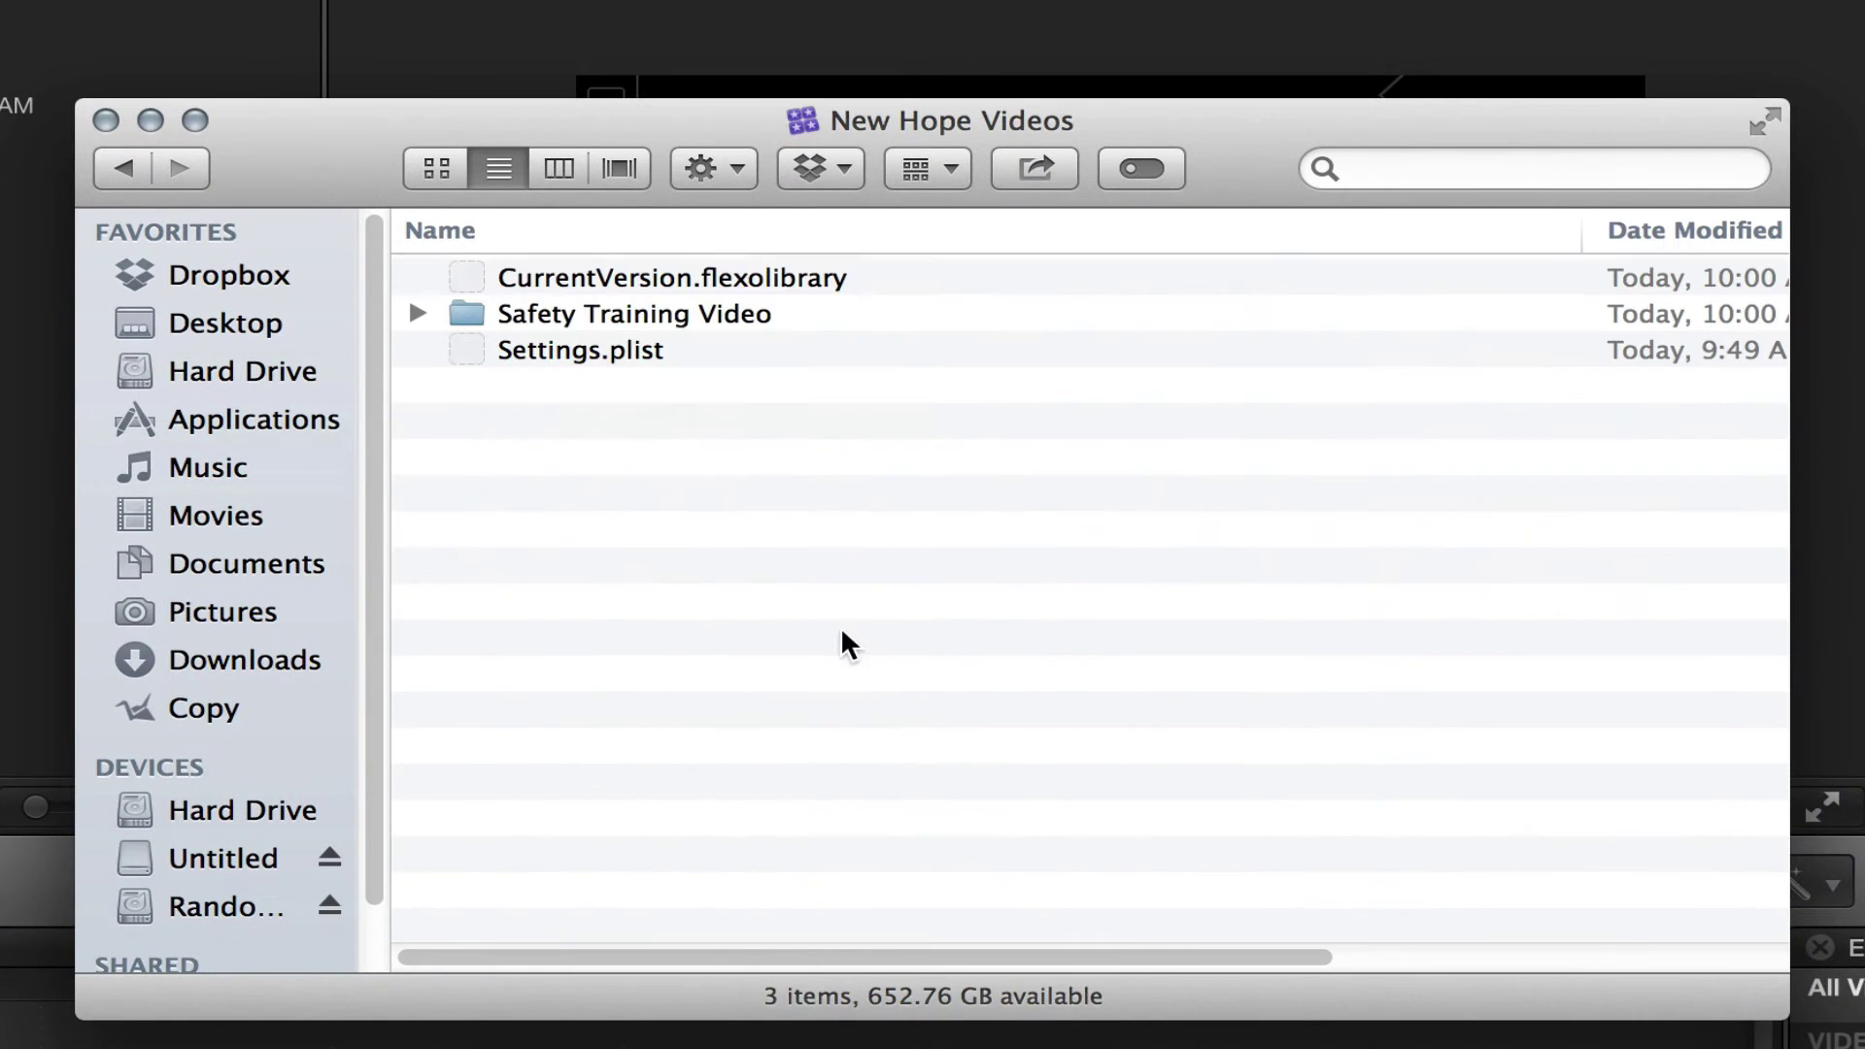
pyautogui.click(418, 314)
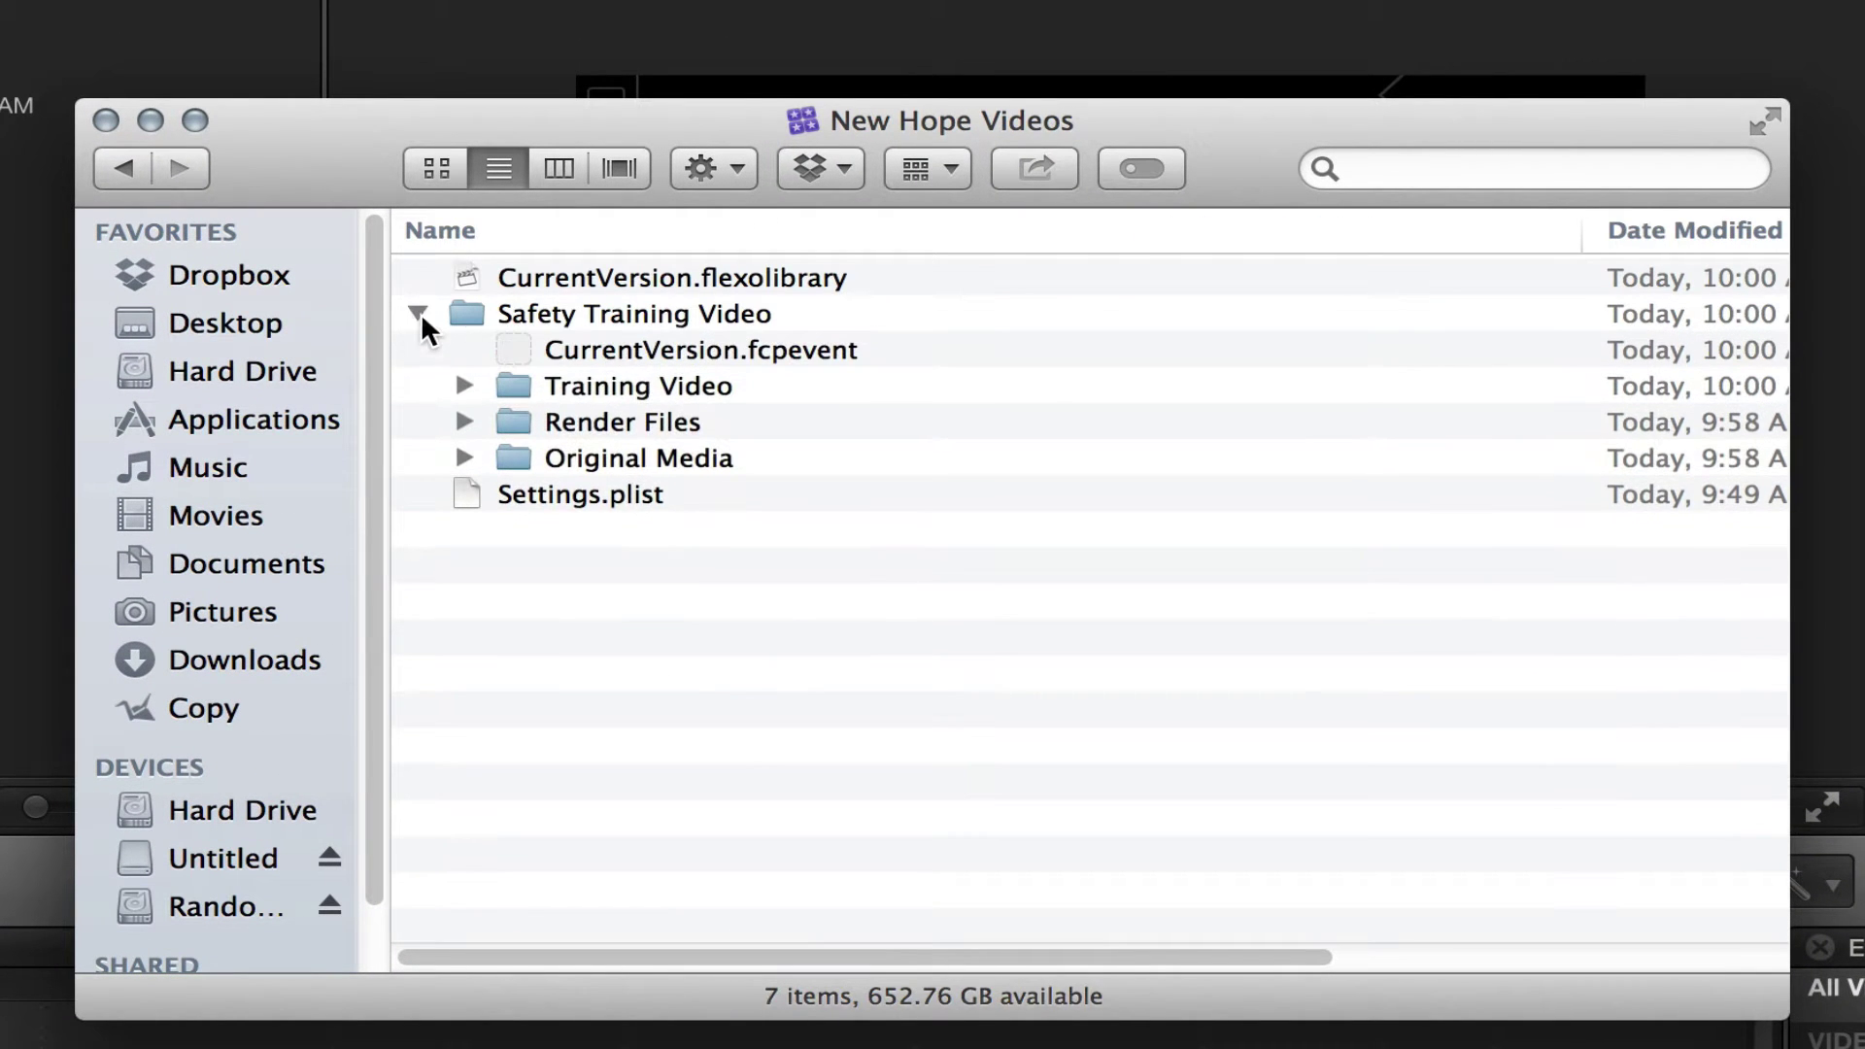
pyautogui.click(440, 455)
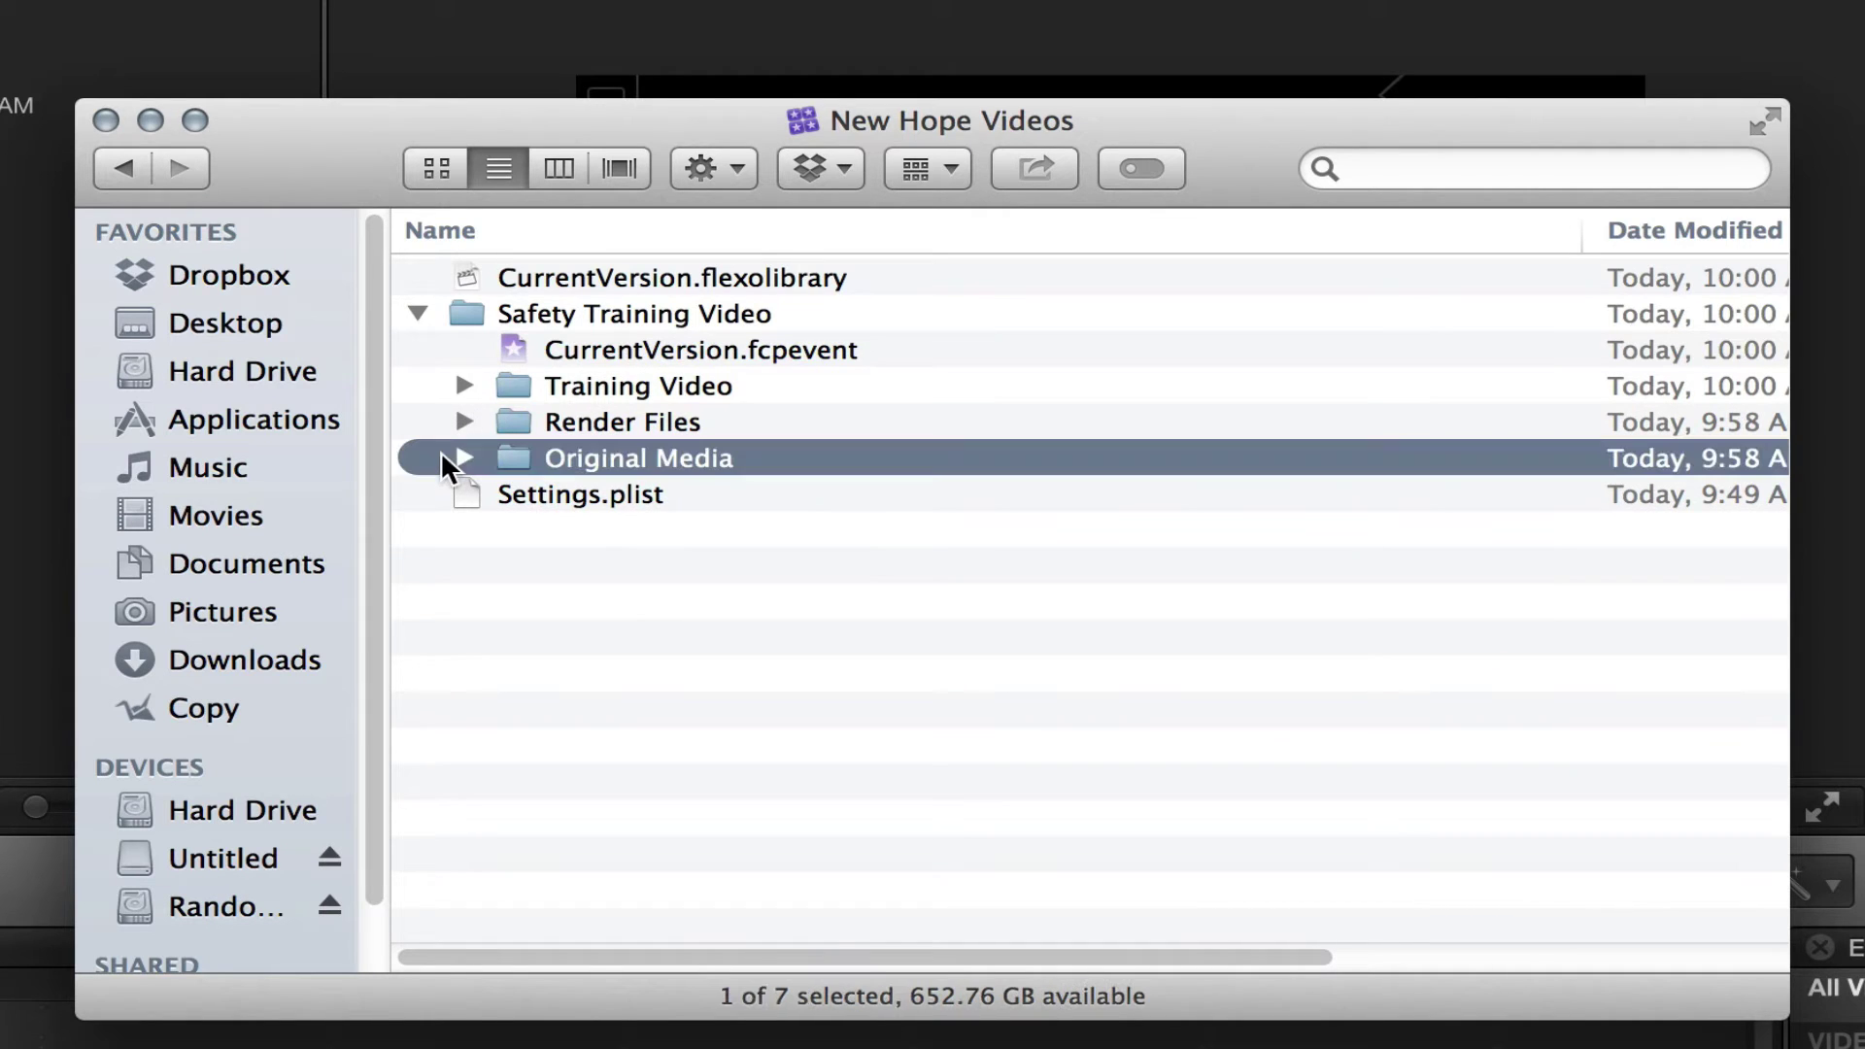
pyautogui.click(463, 459)
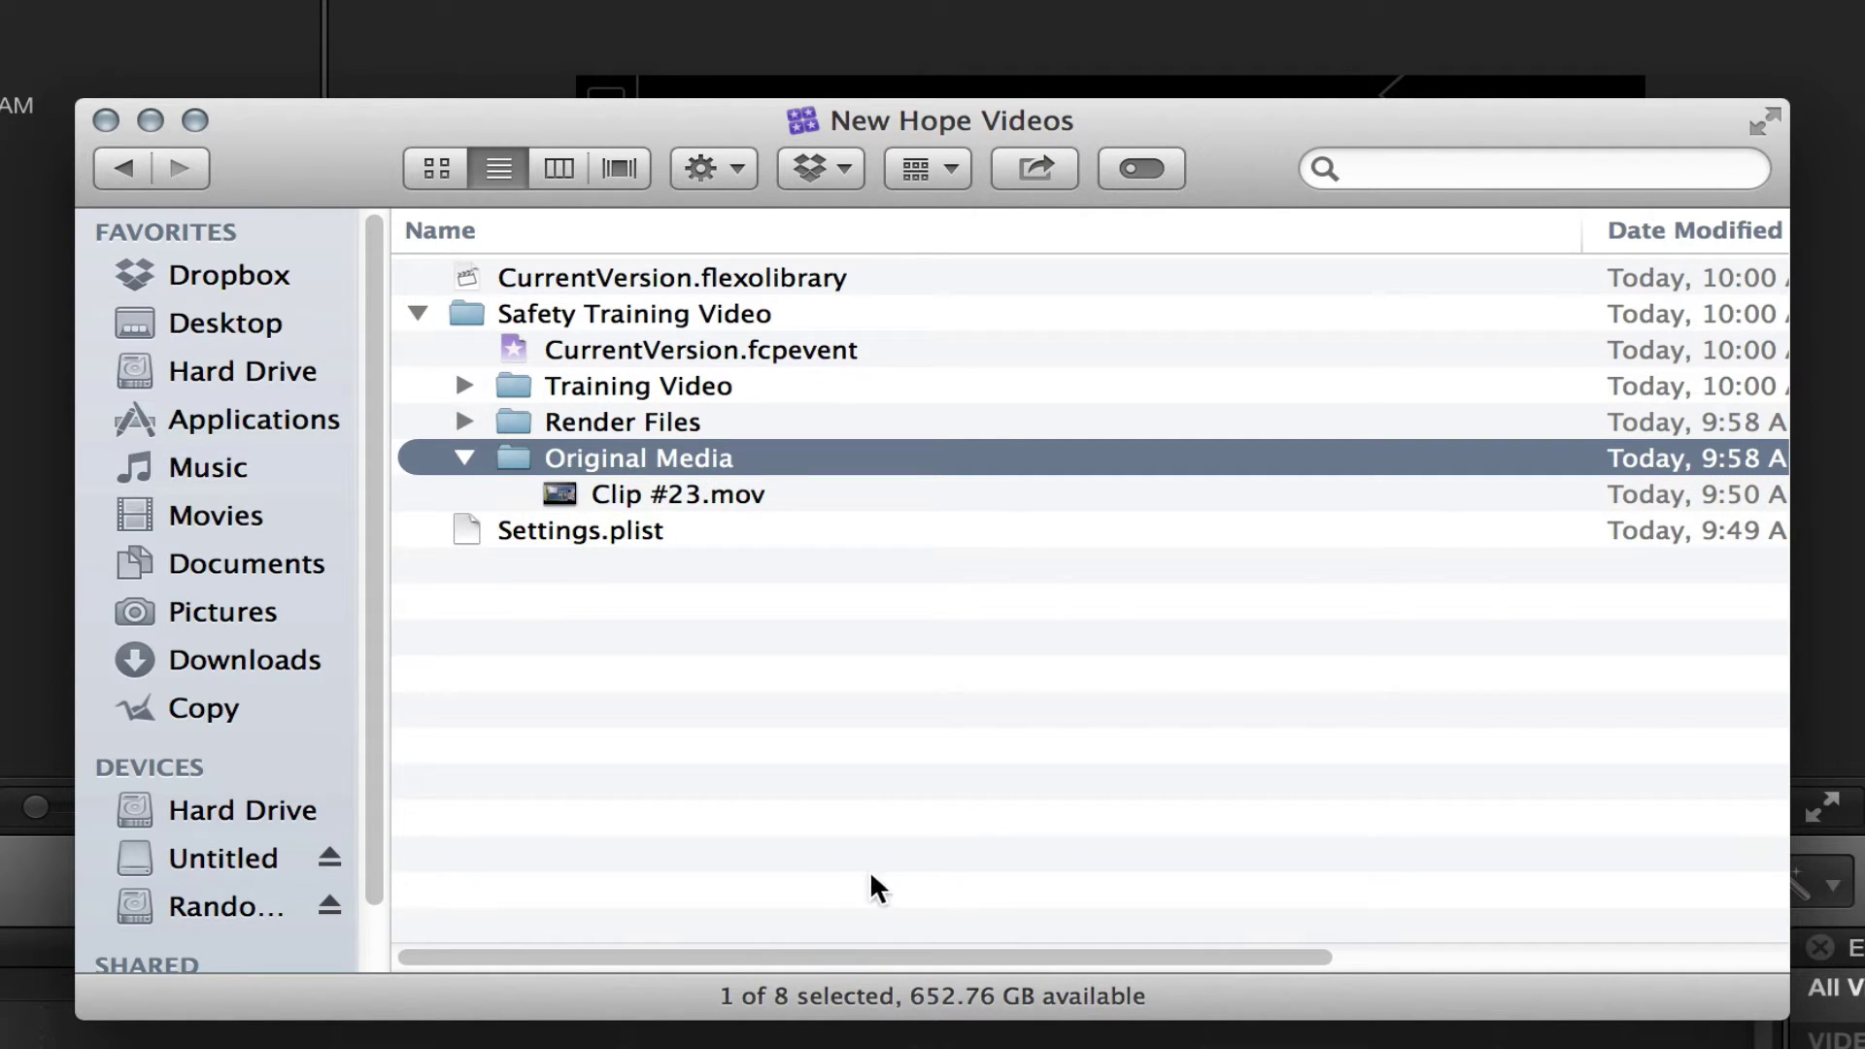
pyautogui.moveTo(845, 955)
pyautogui.mouseDown()
pyautogui.moveTo(1400, 964)
pyautogui.moveTo(872, 957)
pyautogui.mouseUp()
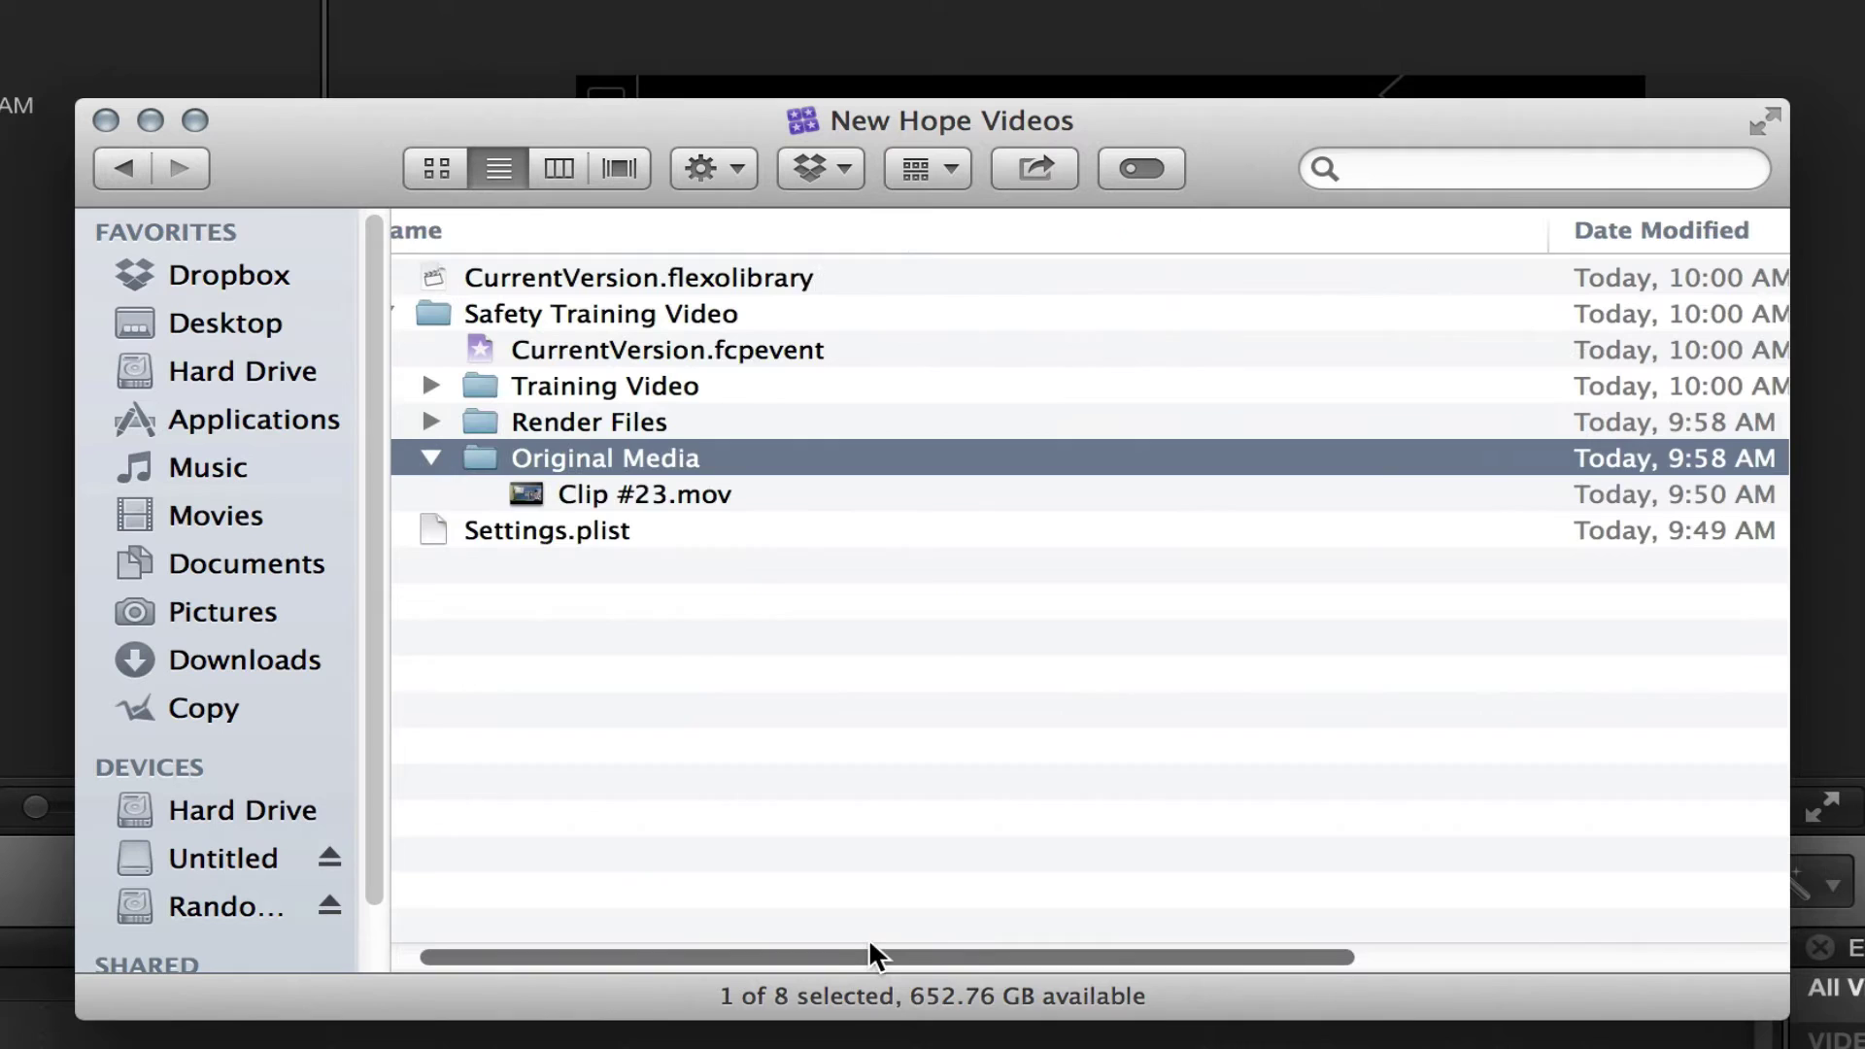
pyautogui.click(106, 120)
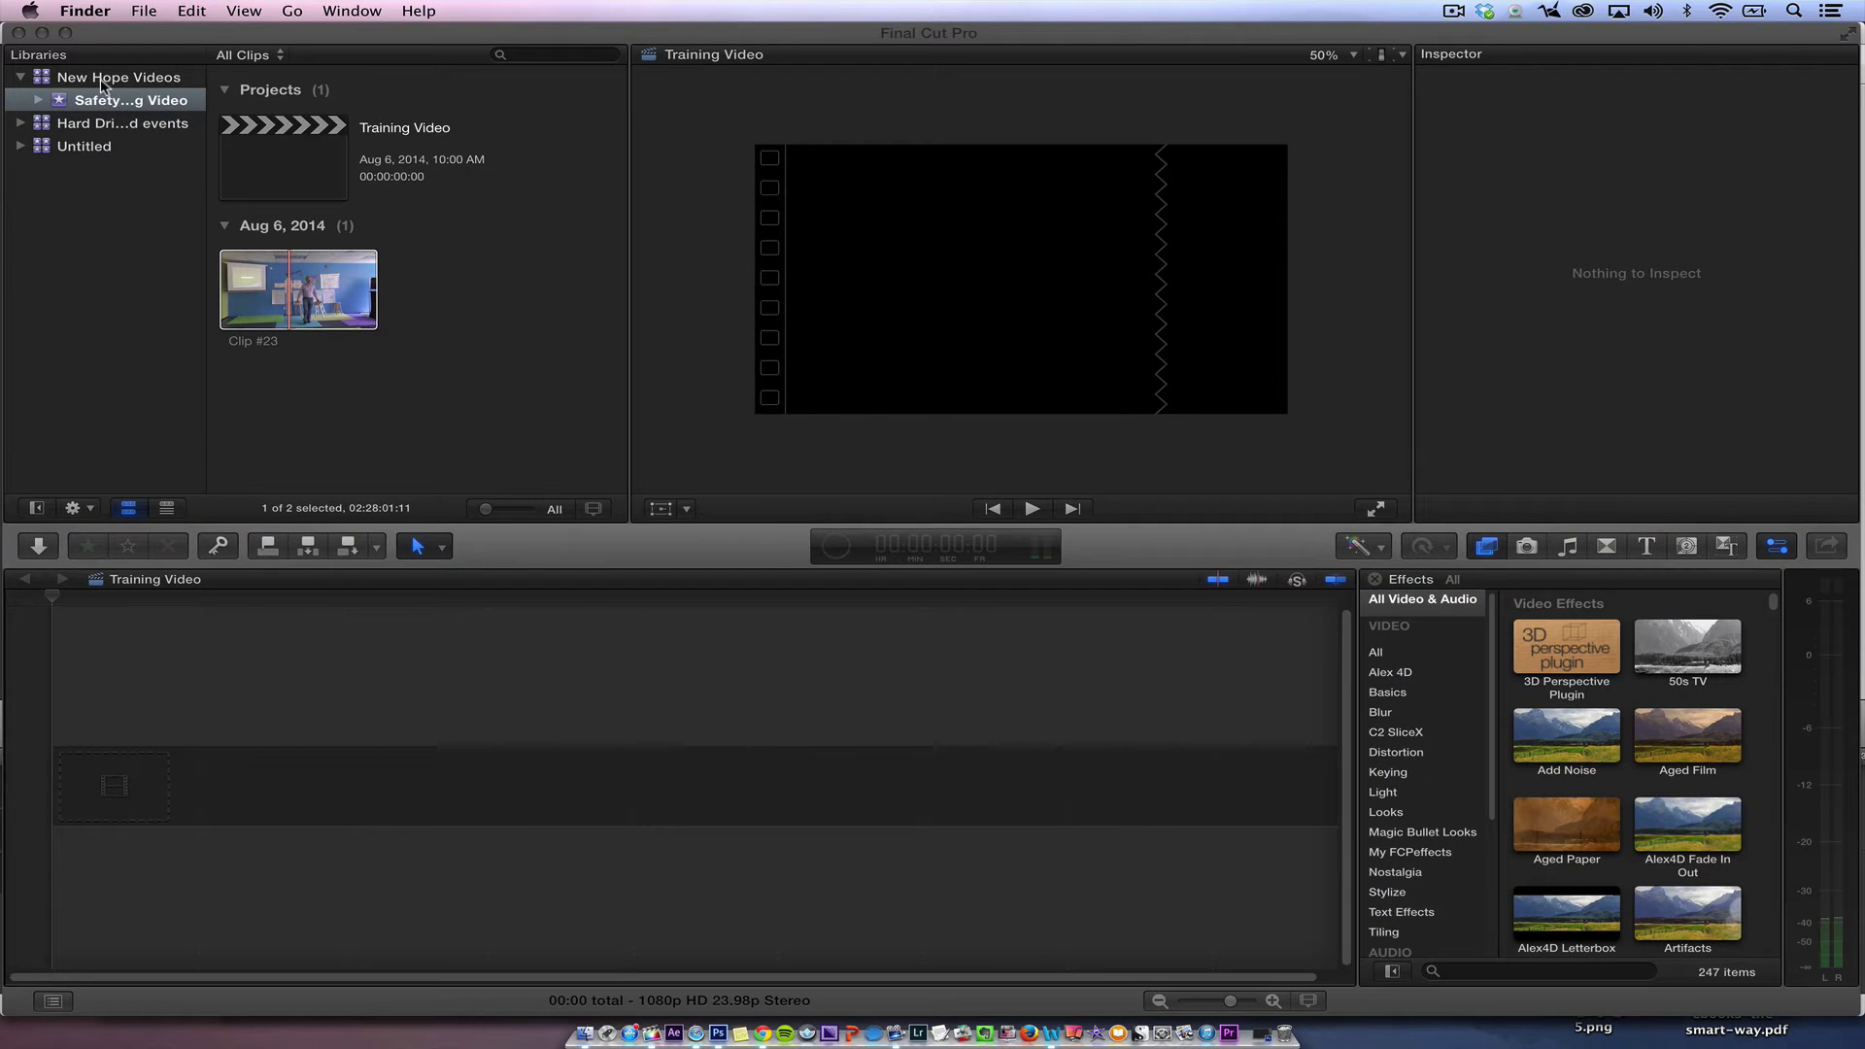
# Inspect the New Hope Videos library's storage and cache locations, cancelling without changes.
pyautogui.click(100, 79)
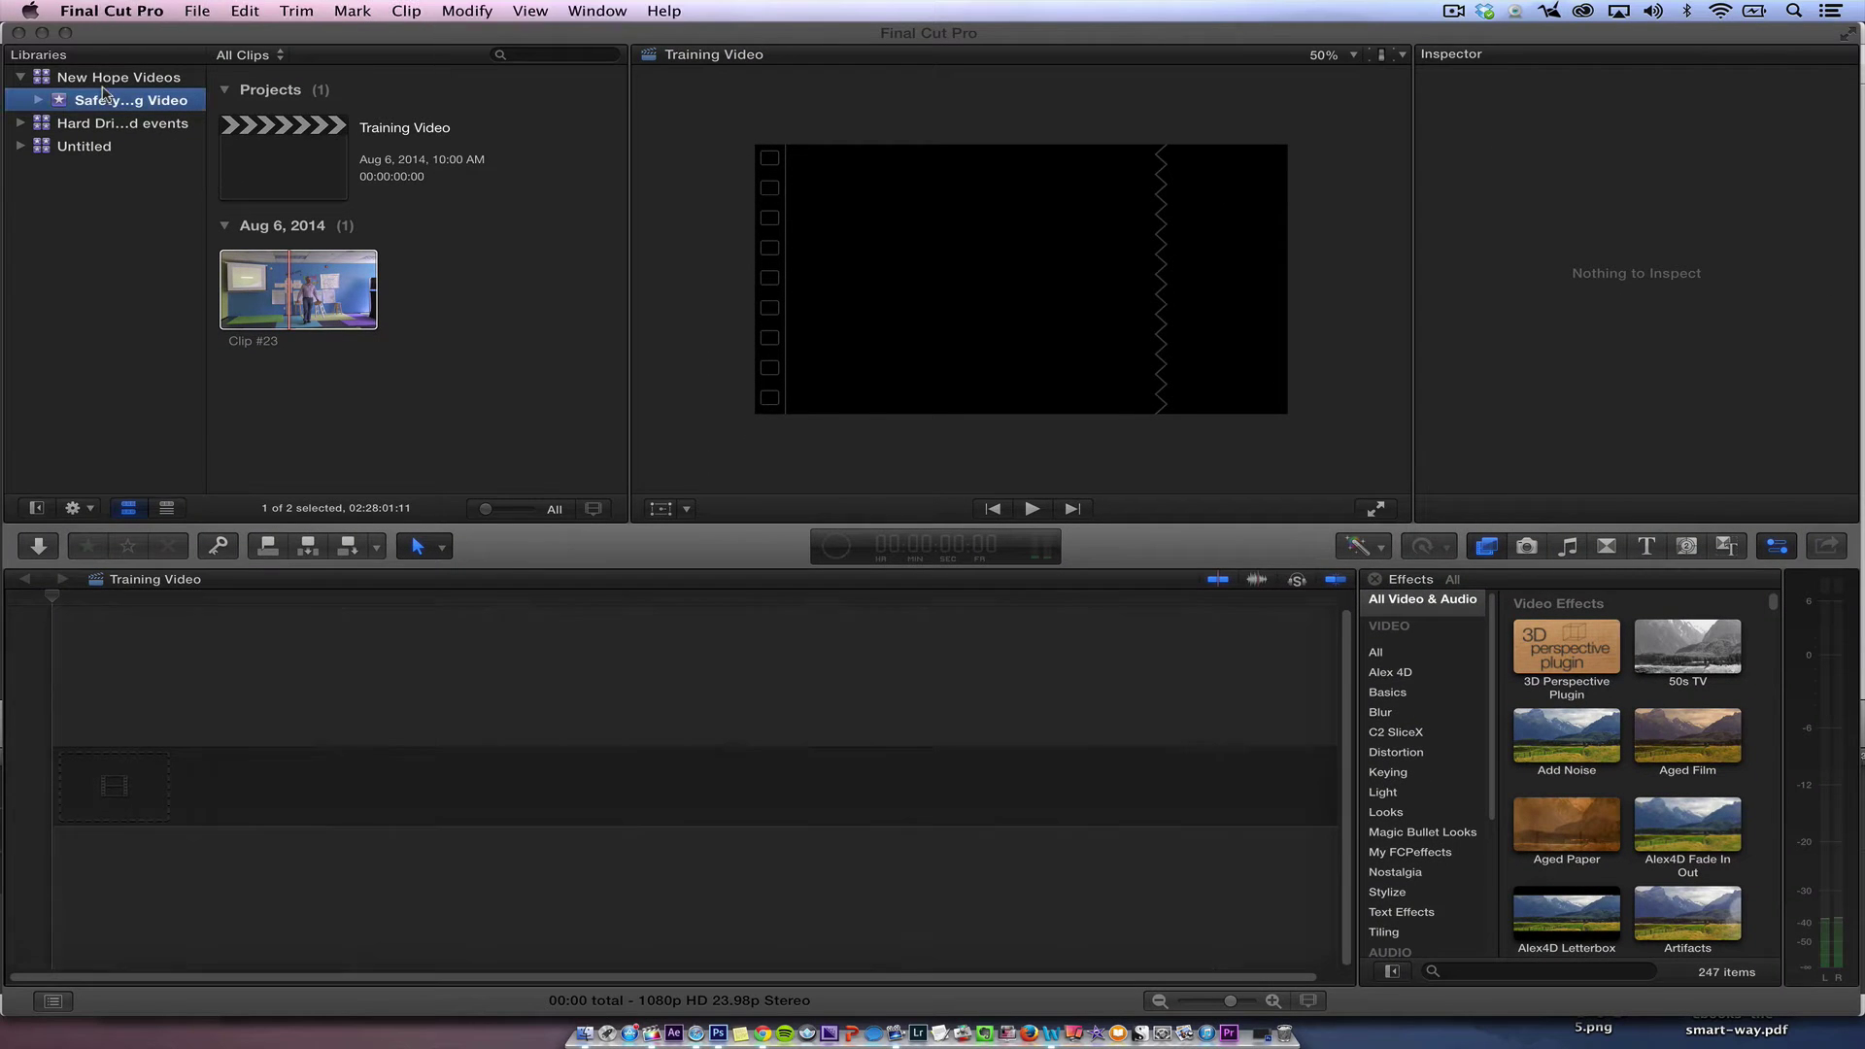
pyautogui.click(97, 79)
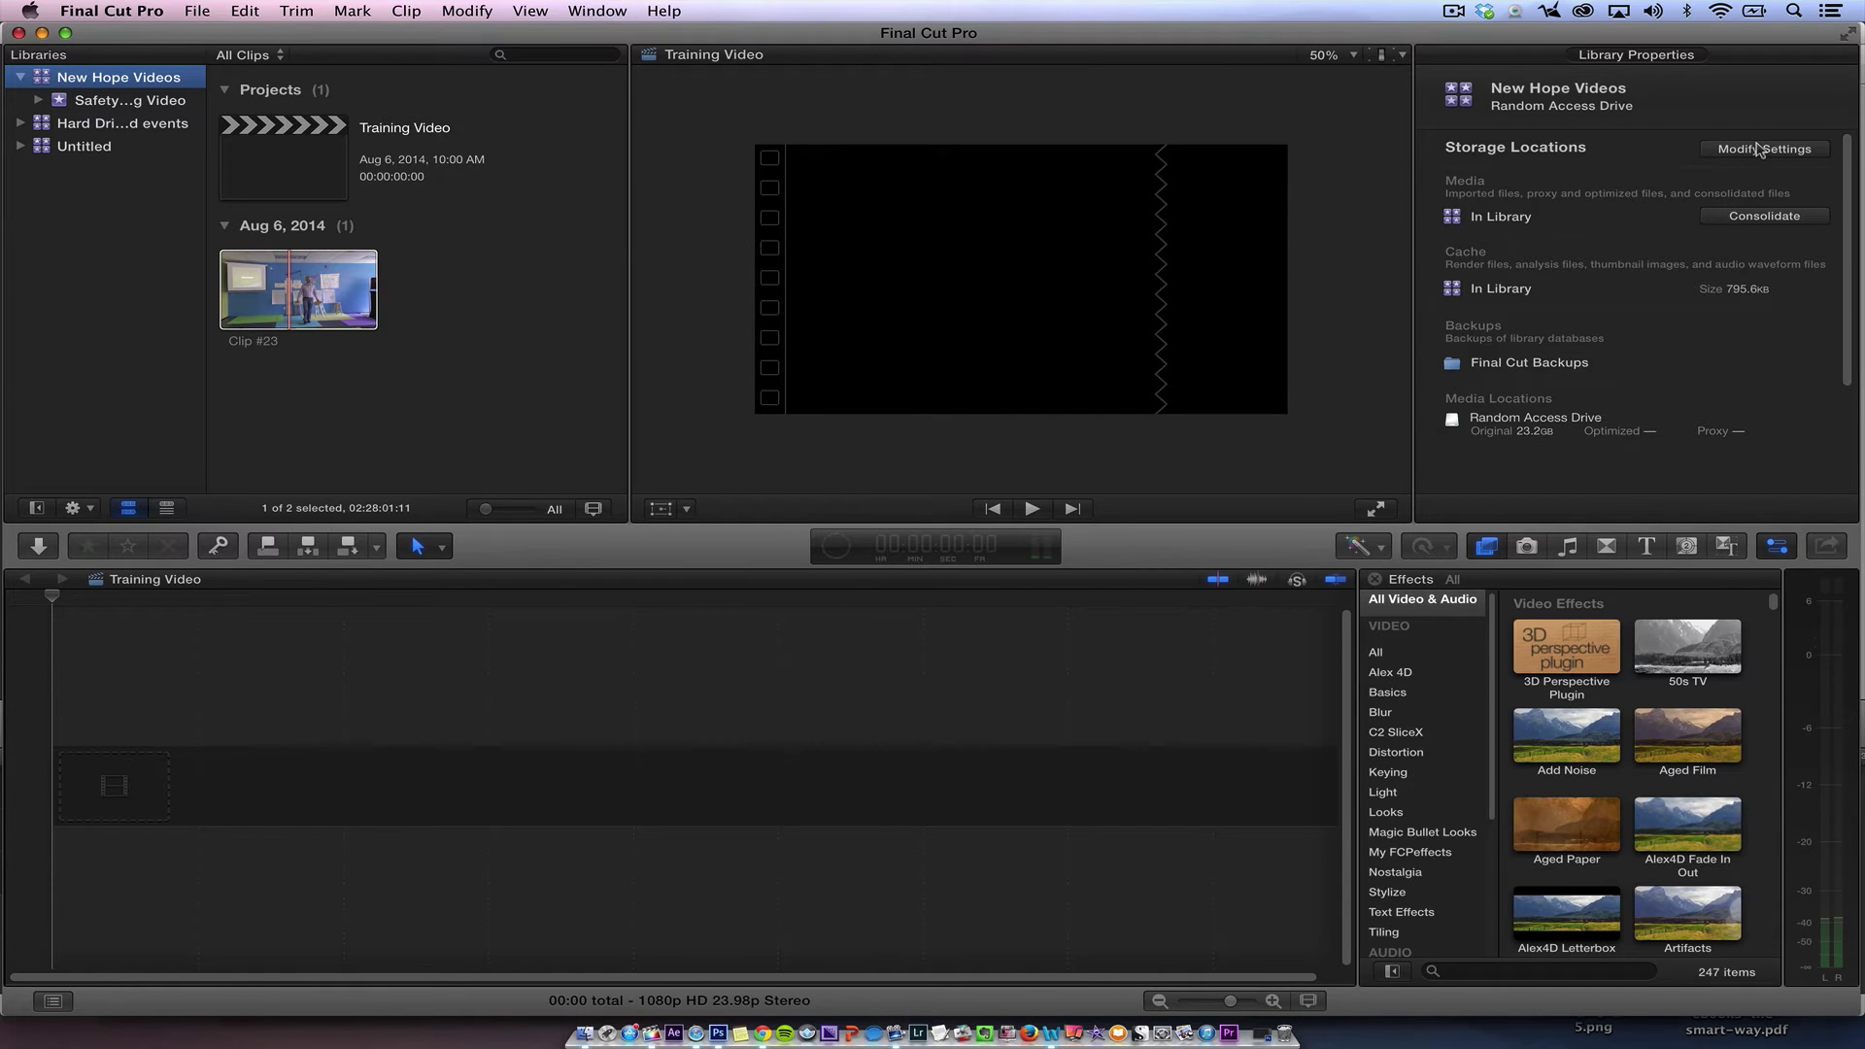
pyautogui.click(1760, 150)
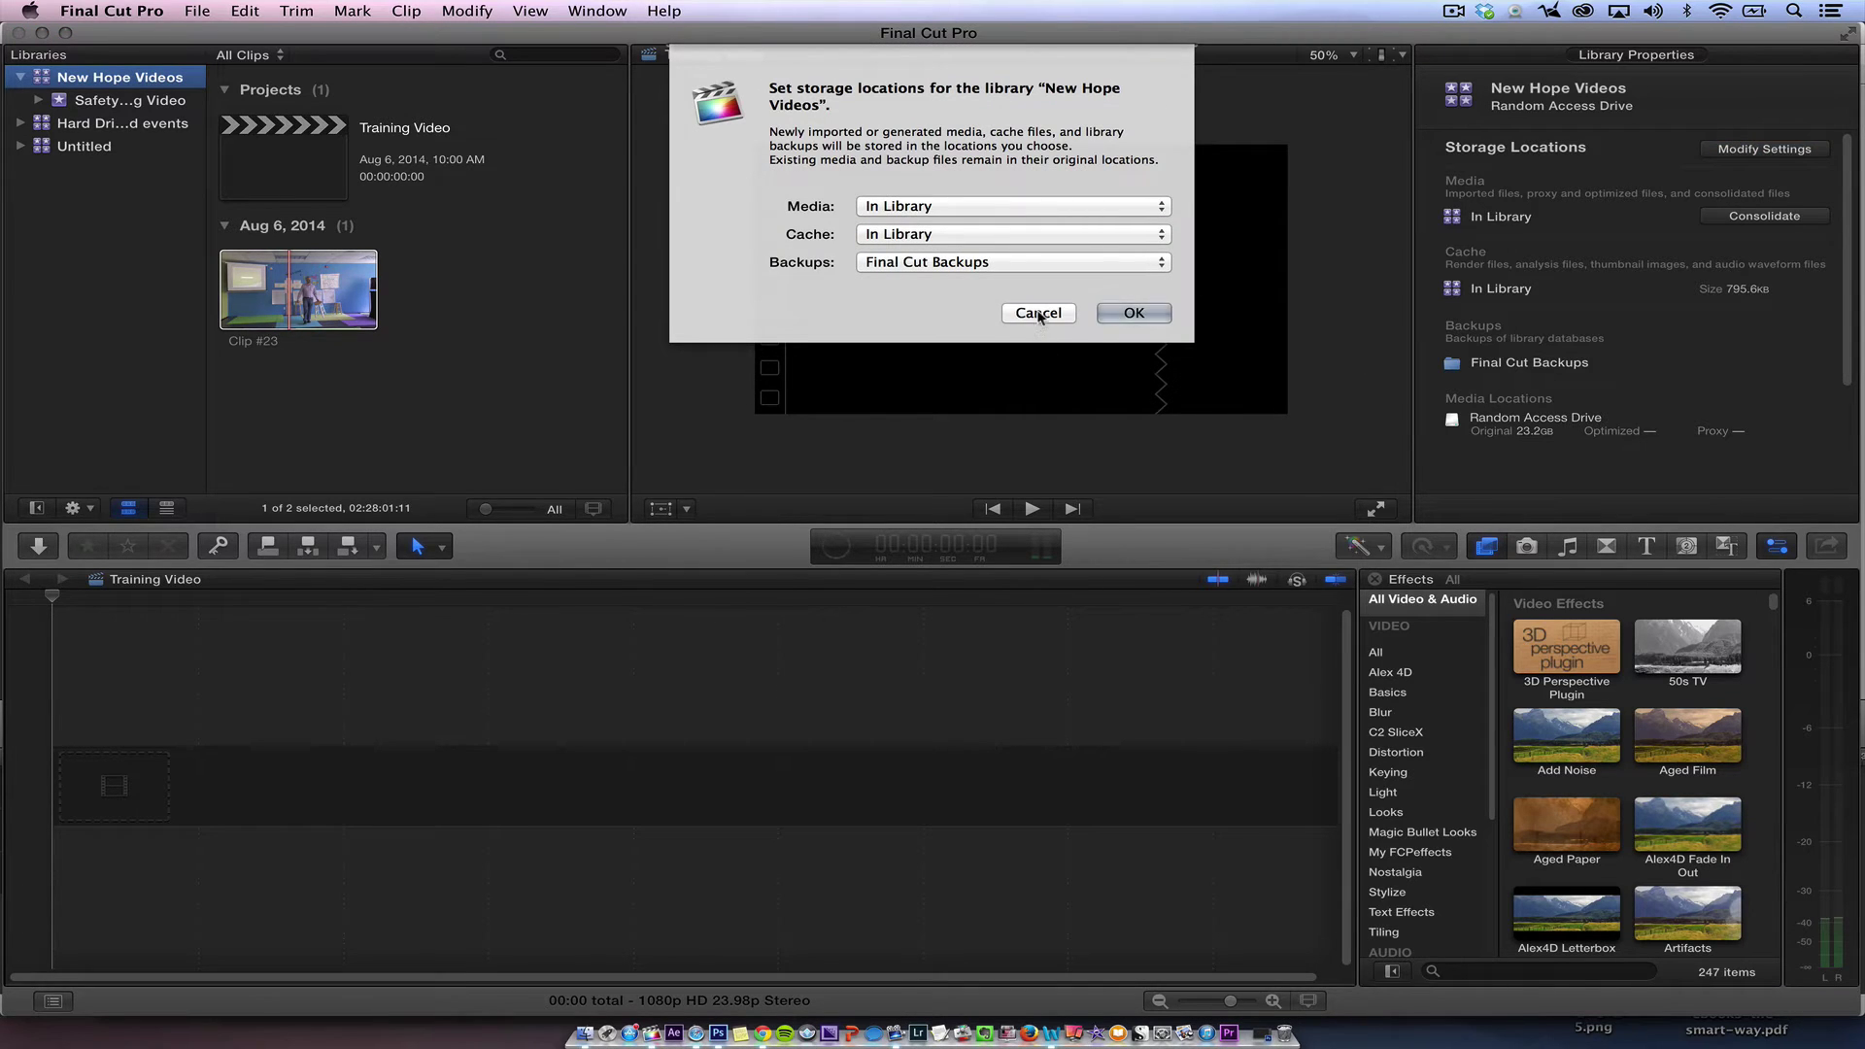
pyautogui.click(1039, 313)
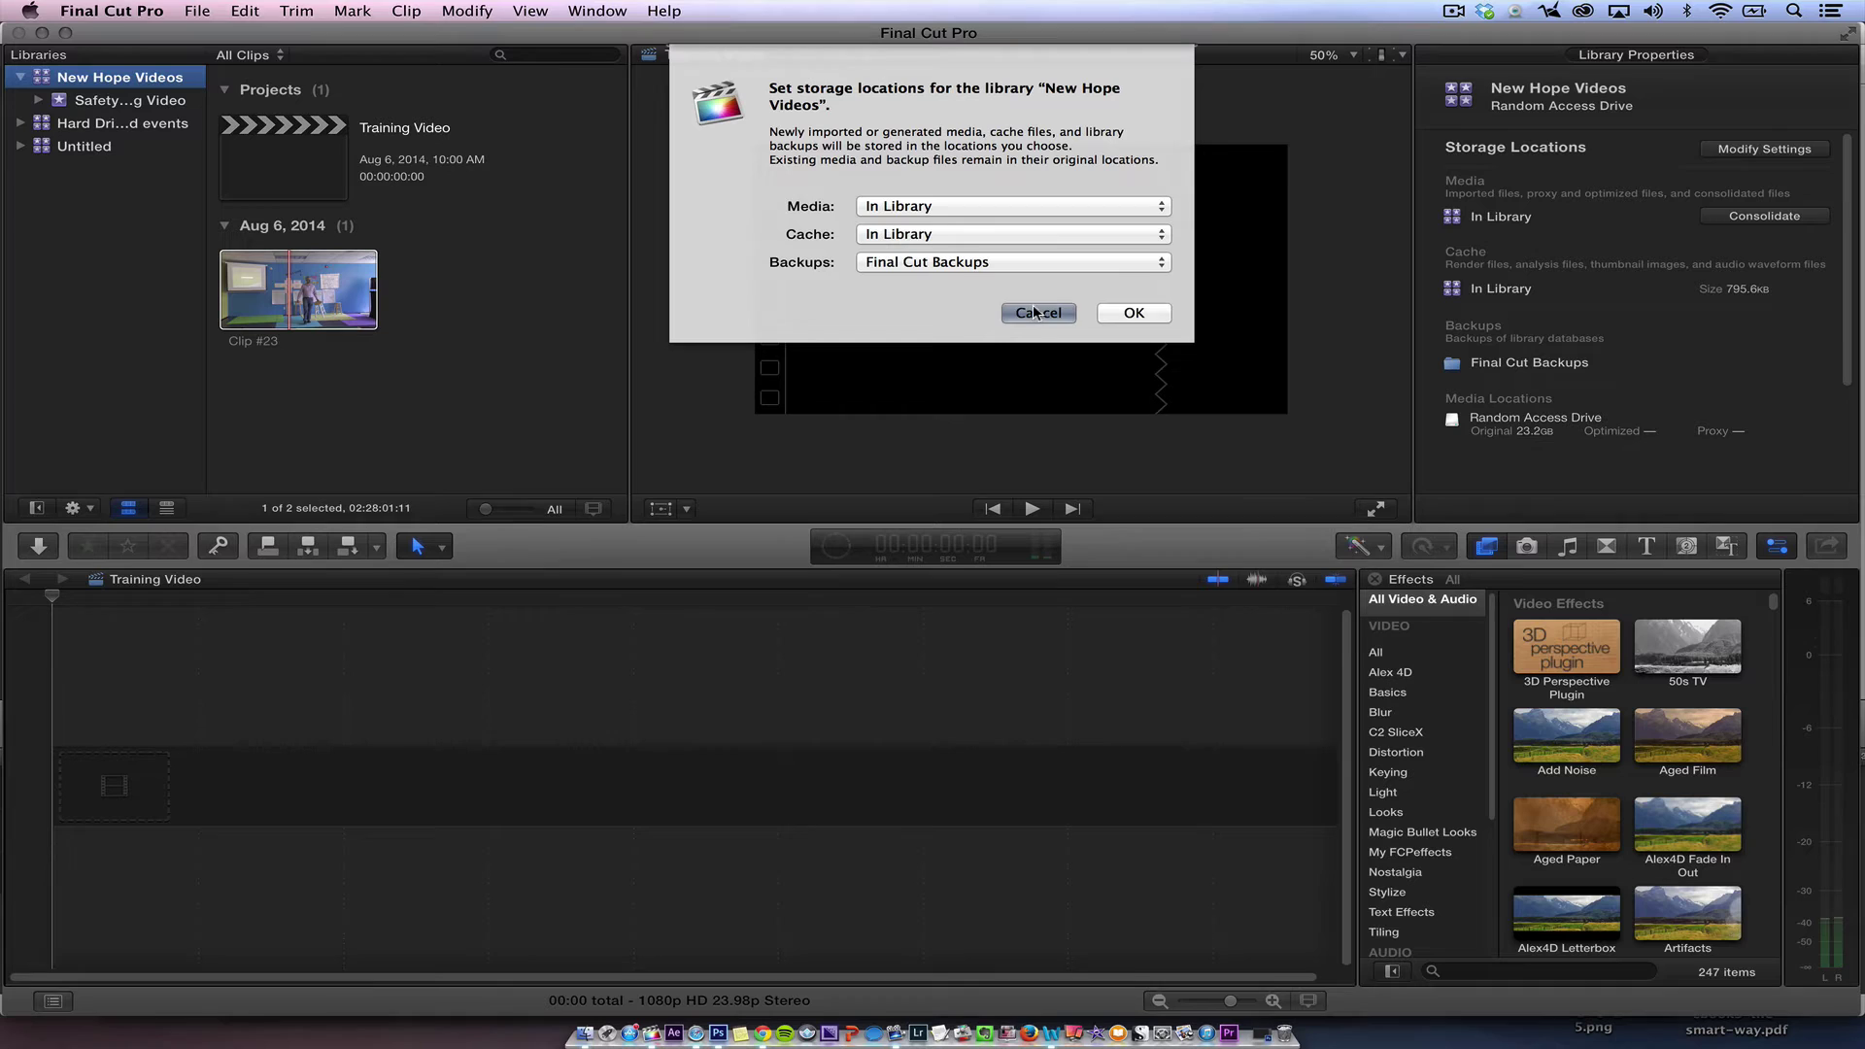
pyautogui.click(1013, 233)
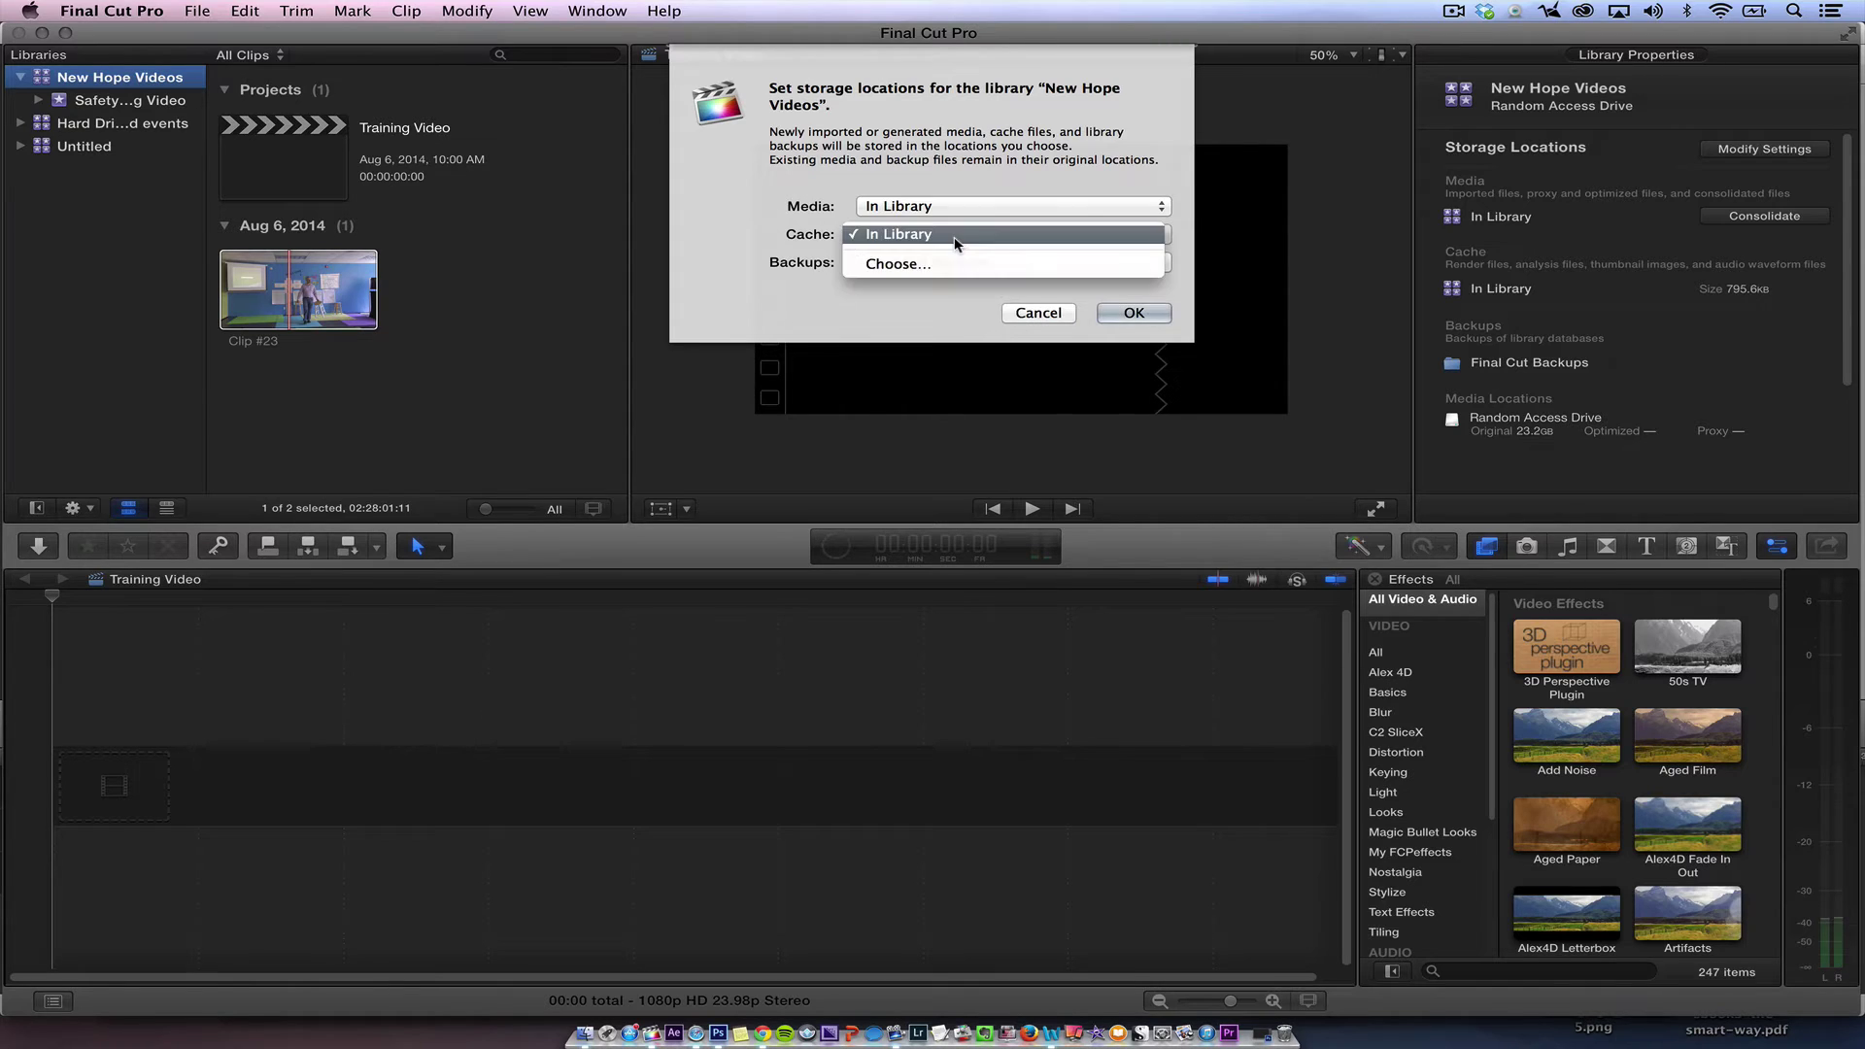
pyautogui.click(961, 169)
pyautogui.click(1039, 312)
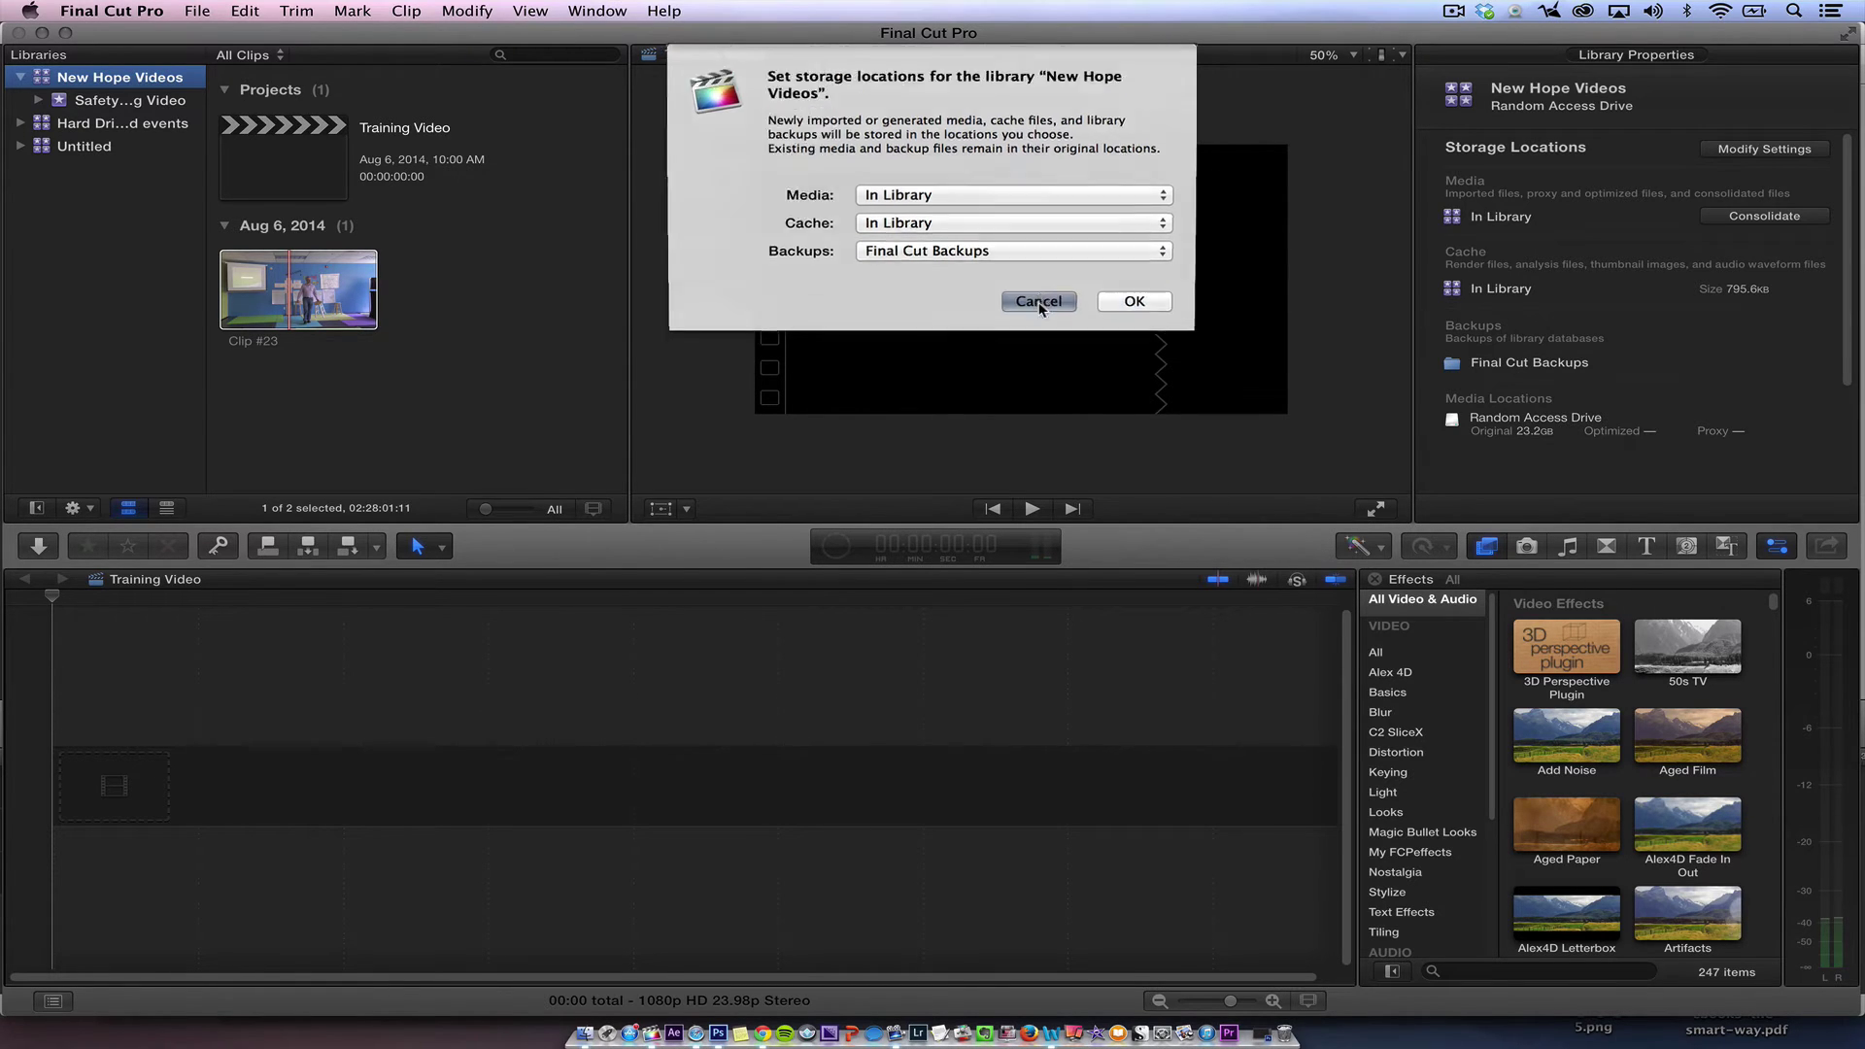
# Preview Clip #23 and append it to the Training Video timeline.
pyautogui.click(251, 300)
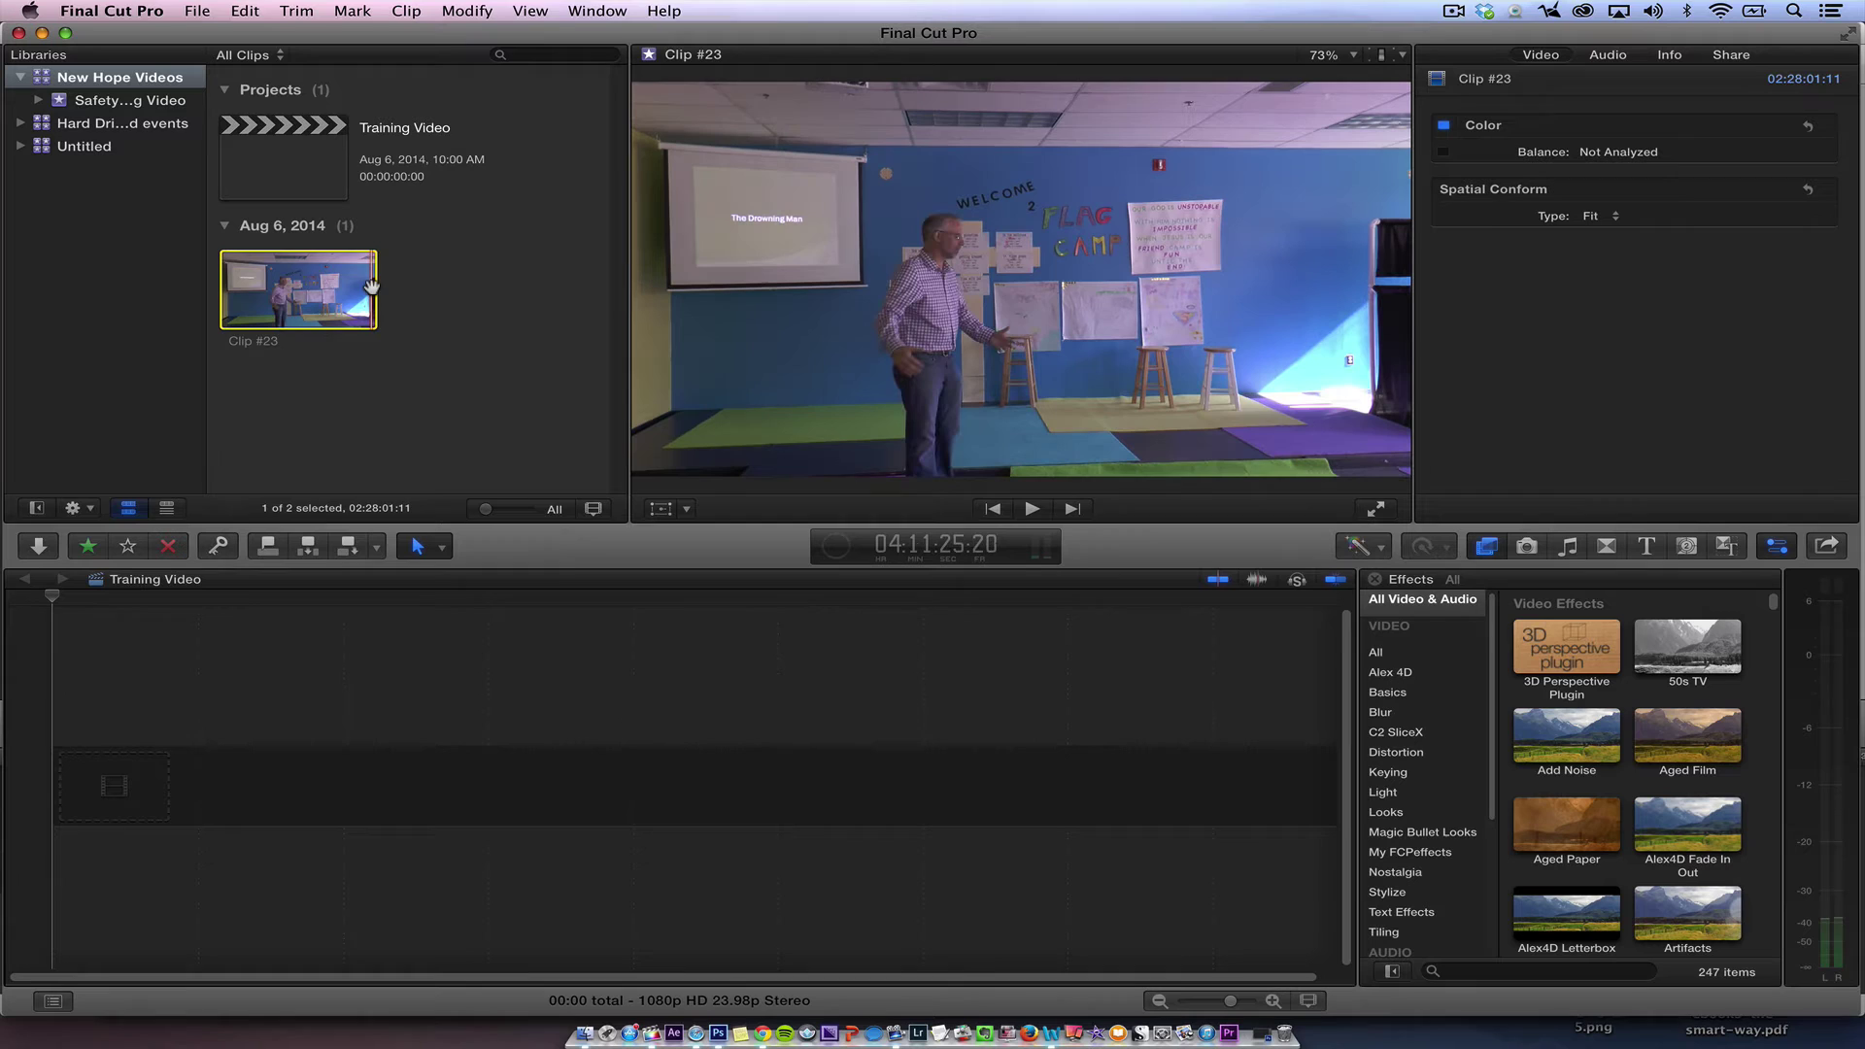
pyautogui.press('space')
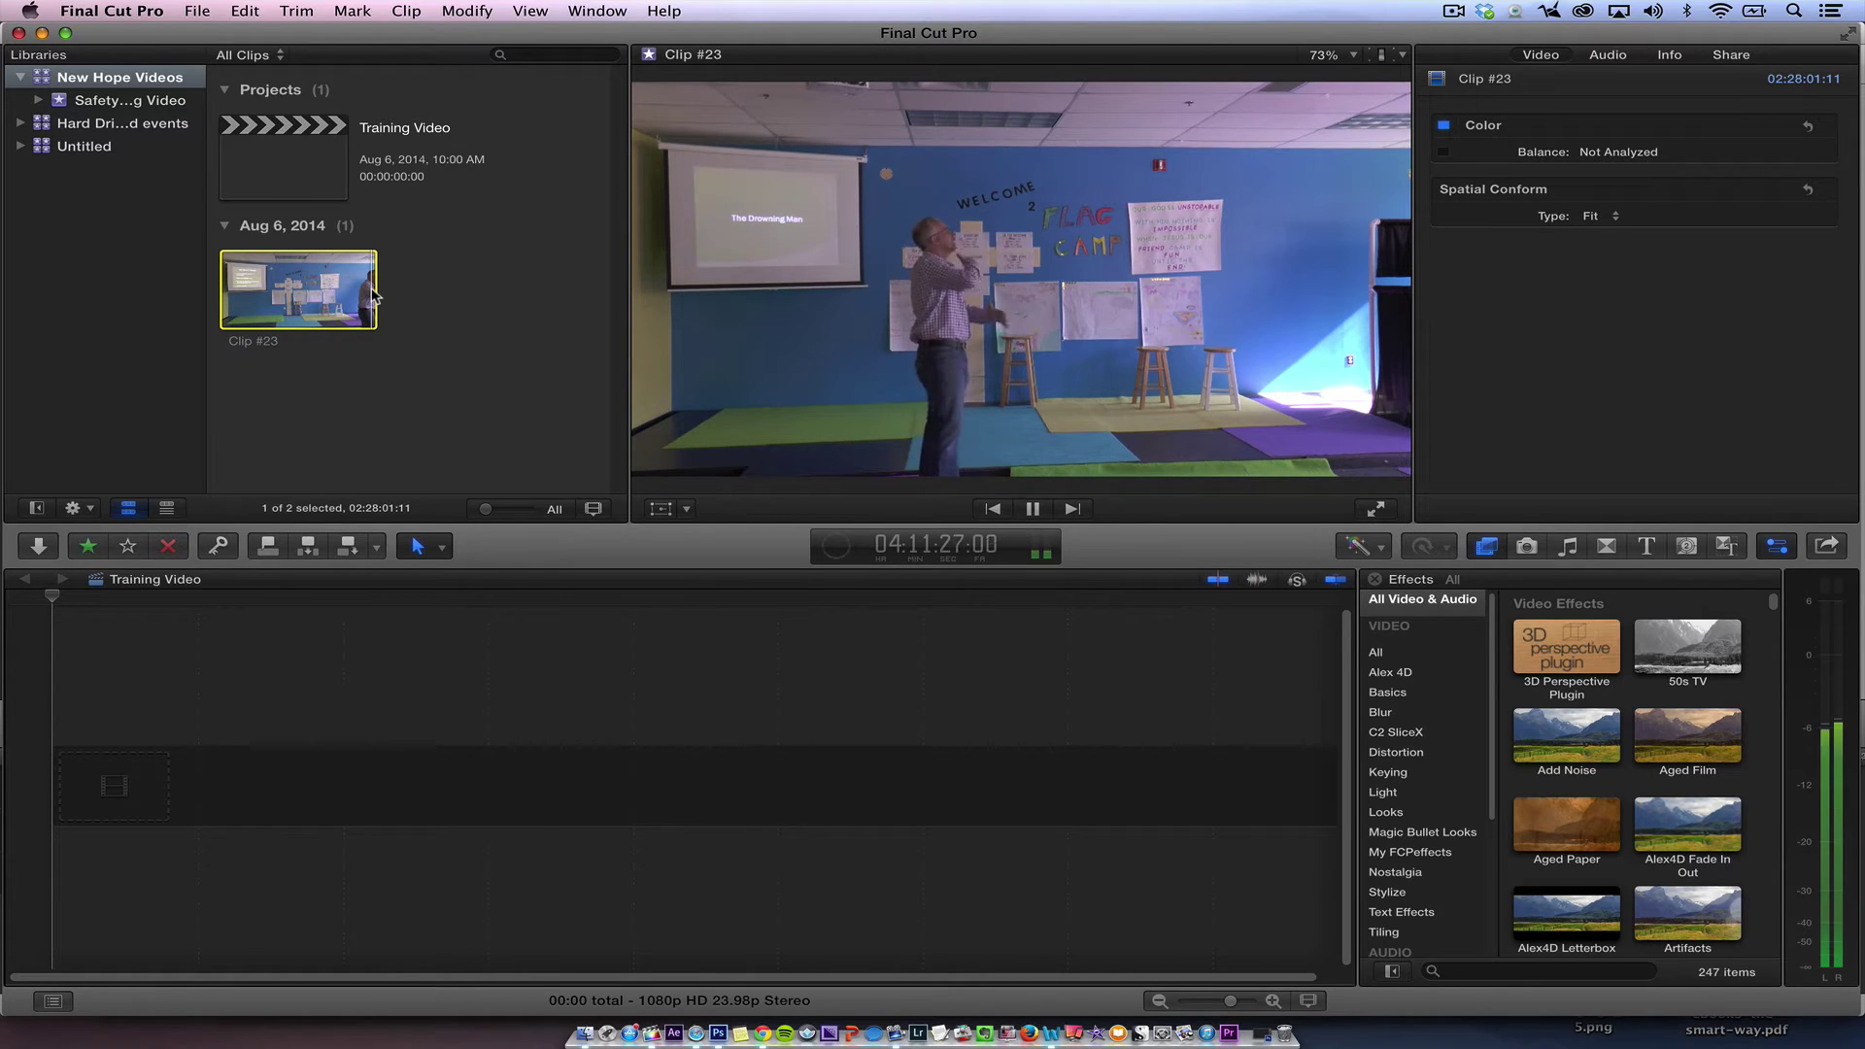
pyautogui.press('space')
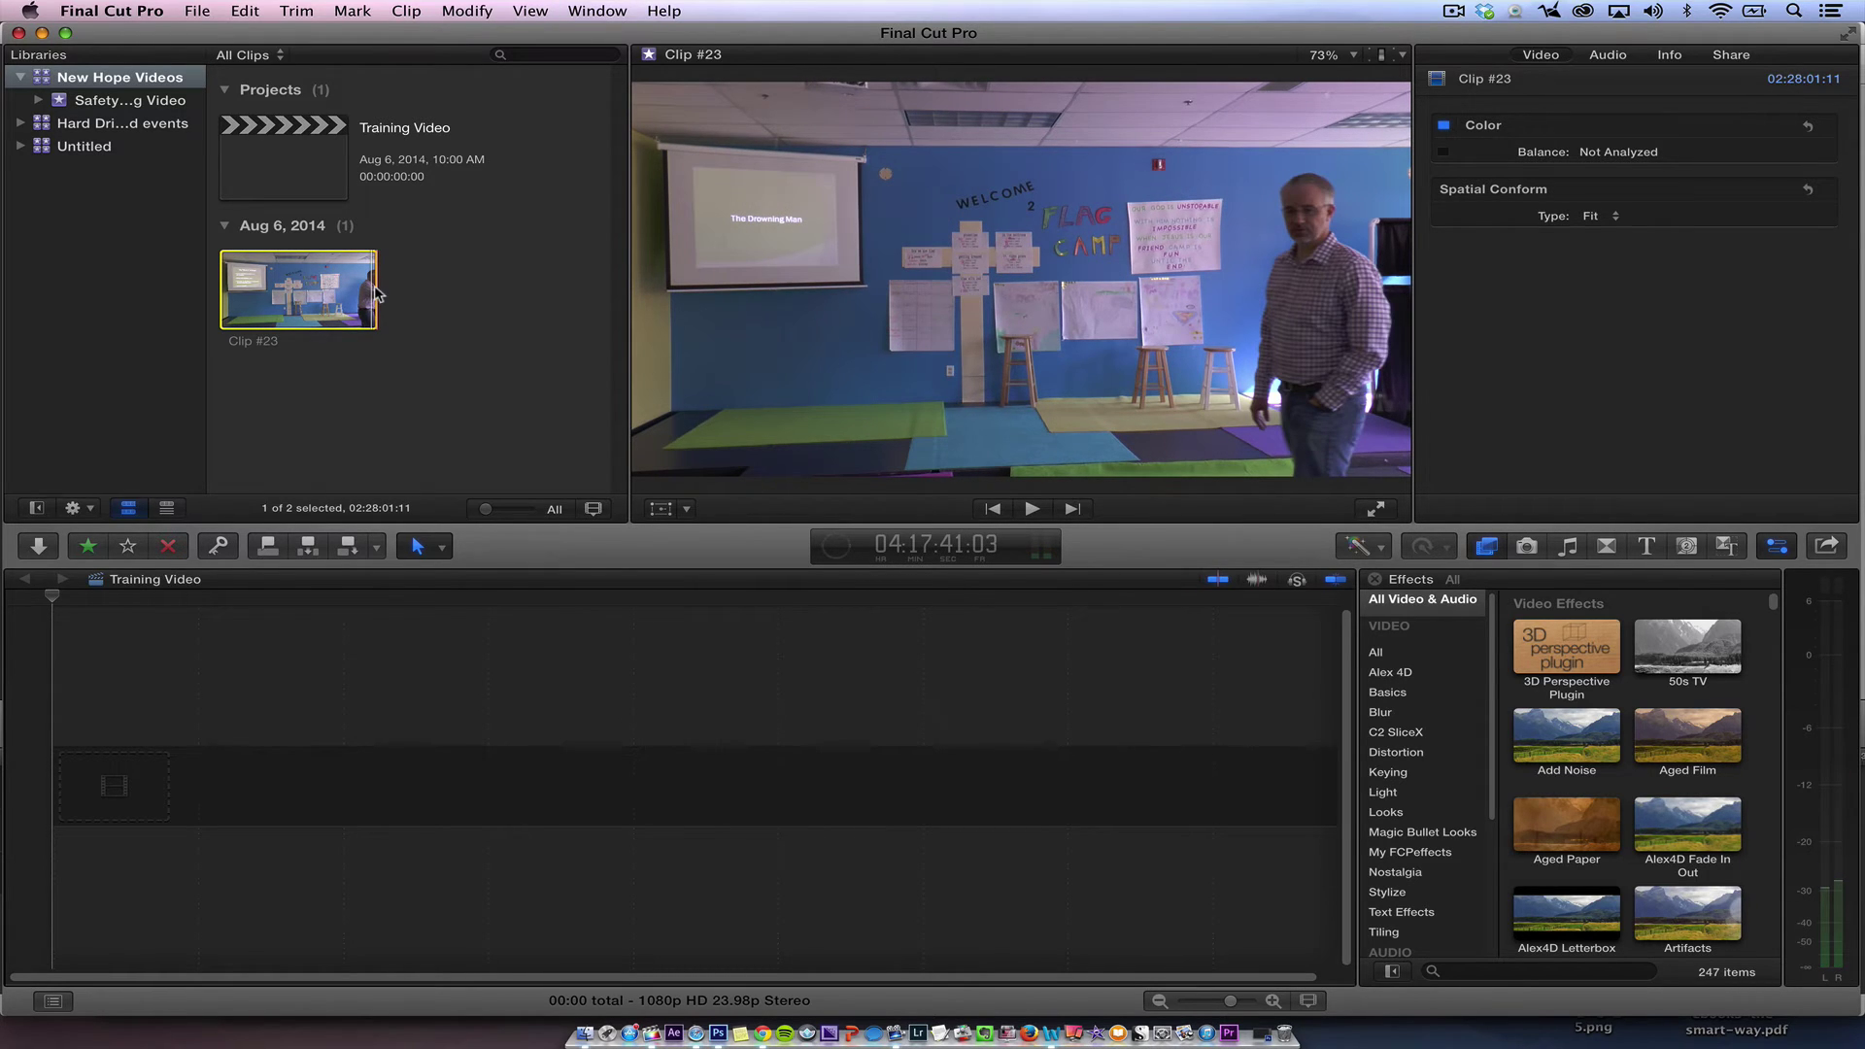
pyautogui.press('e')
pyautogui.click(422, 601)
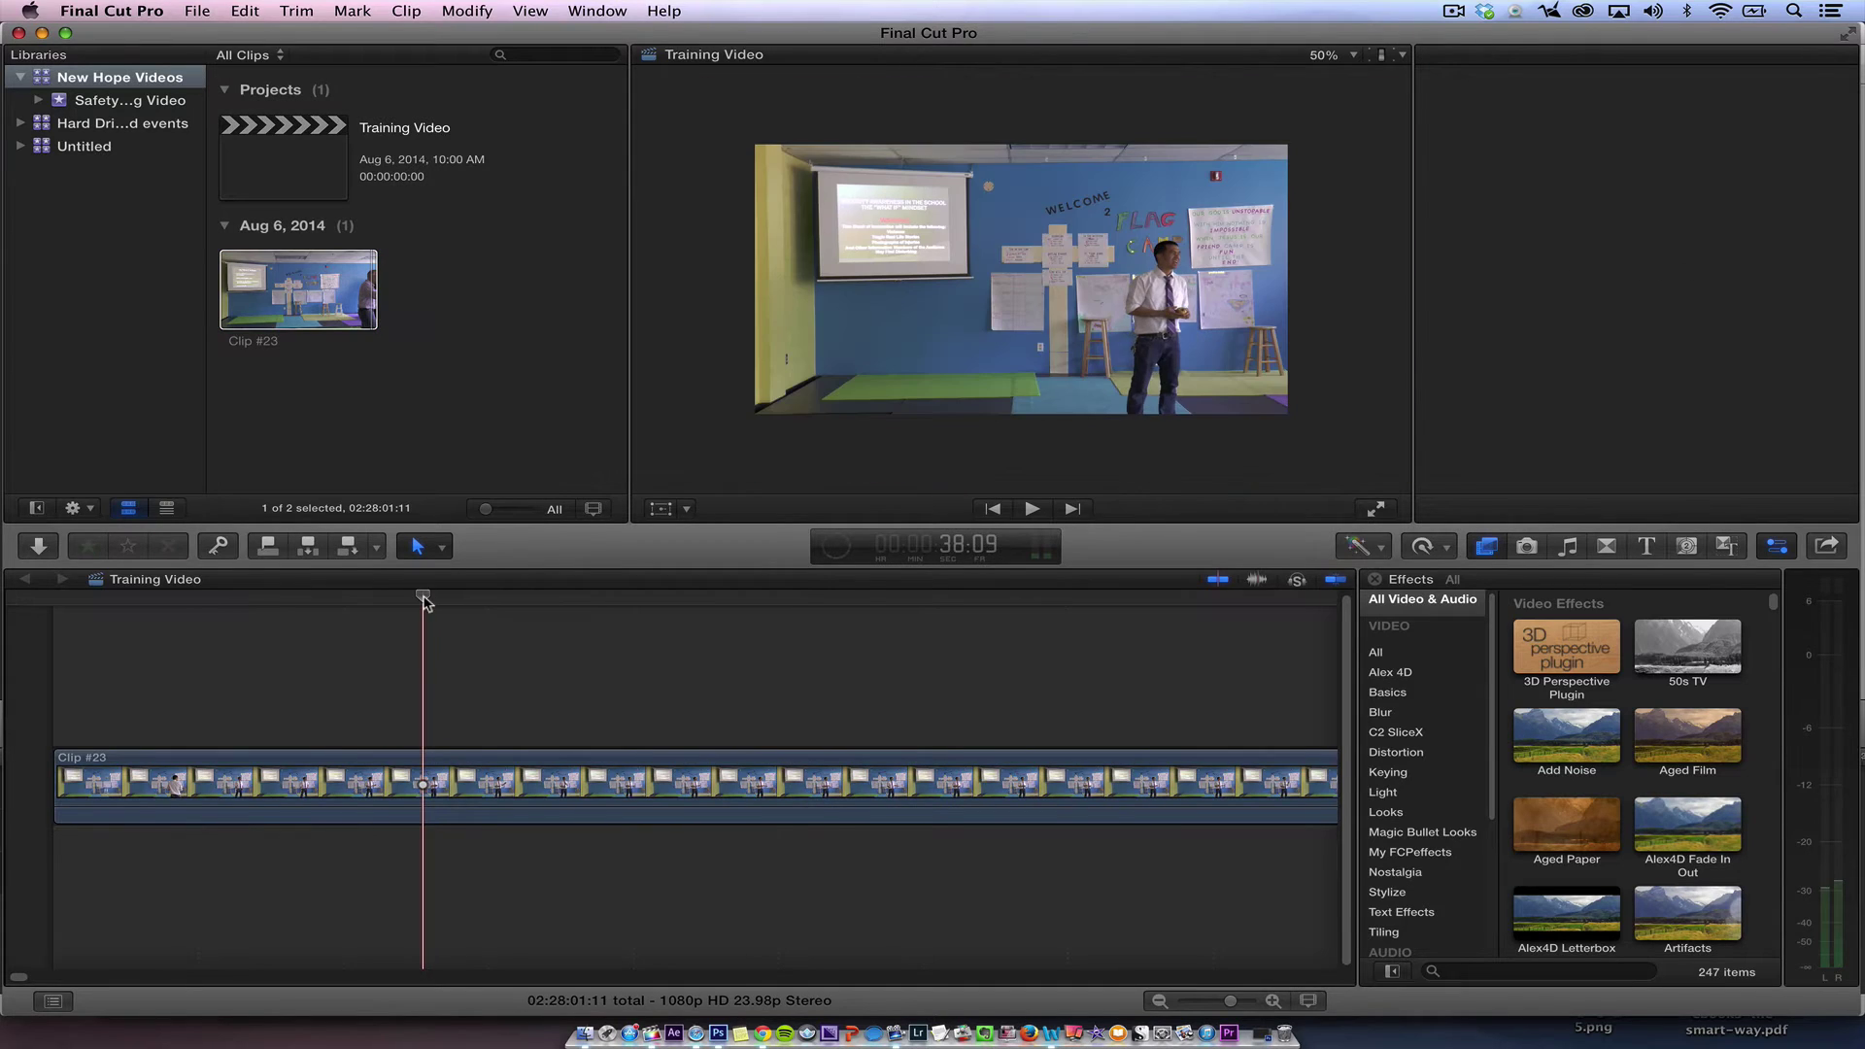
pyautogui.hotkey('shift', 'z')
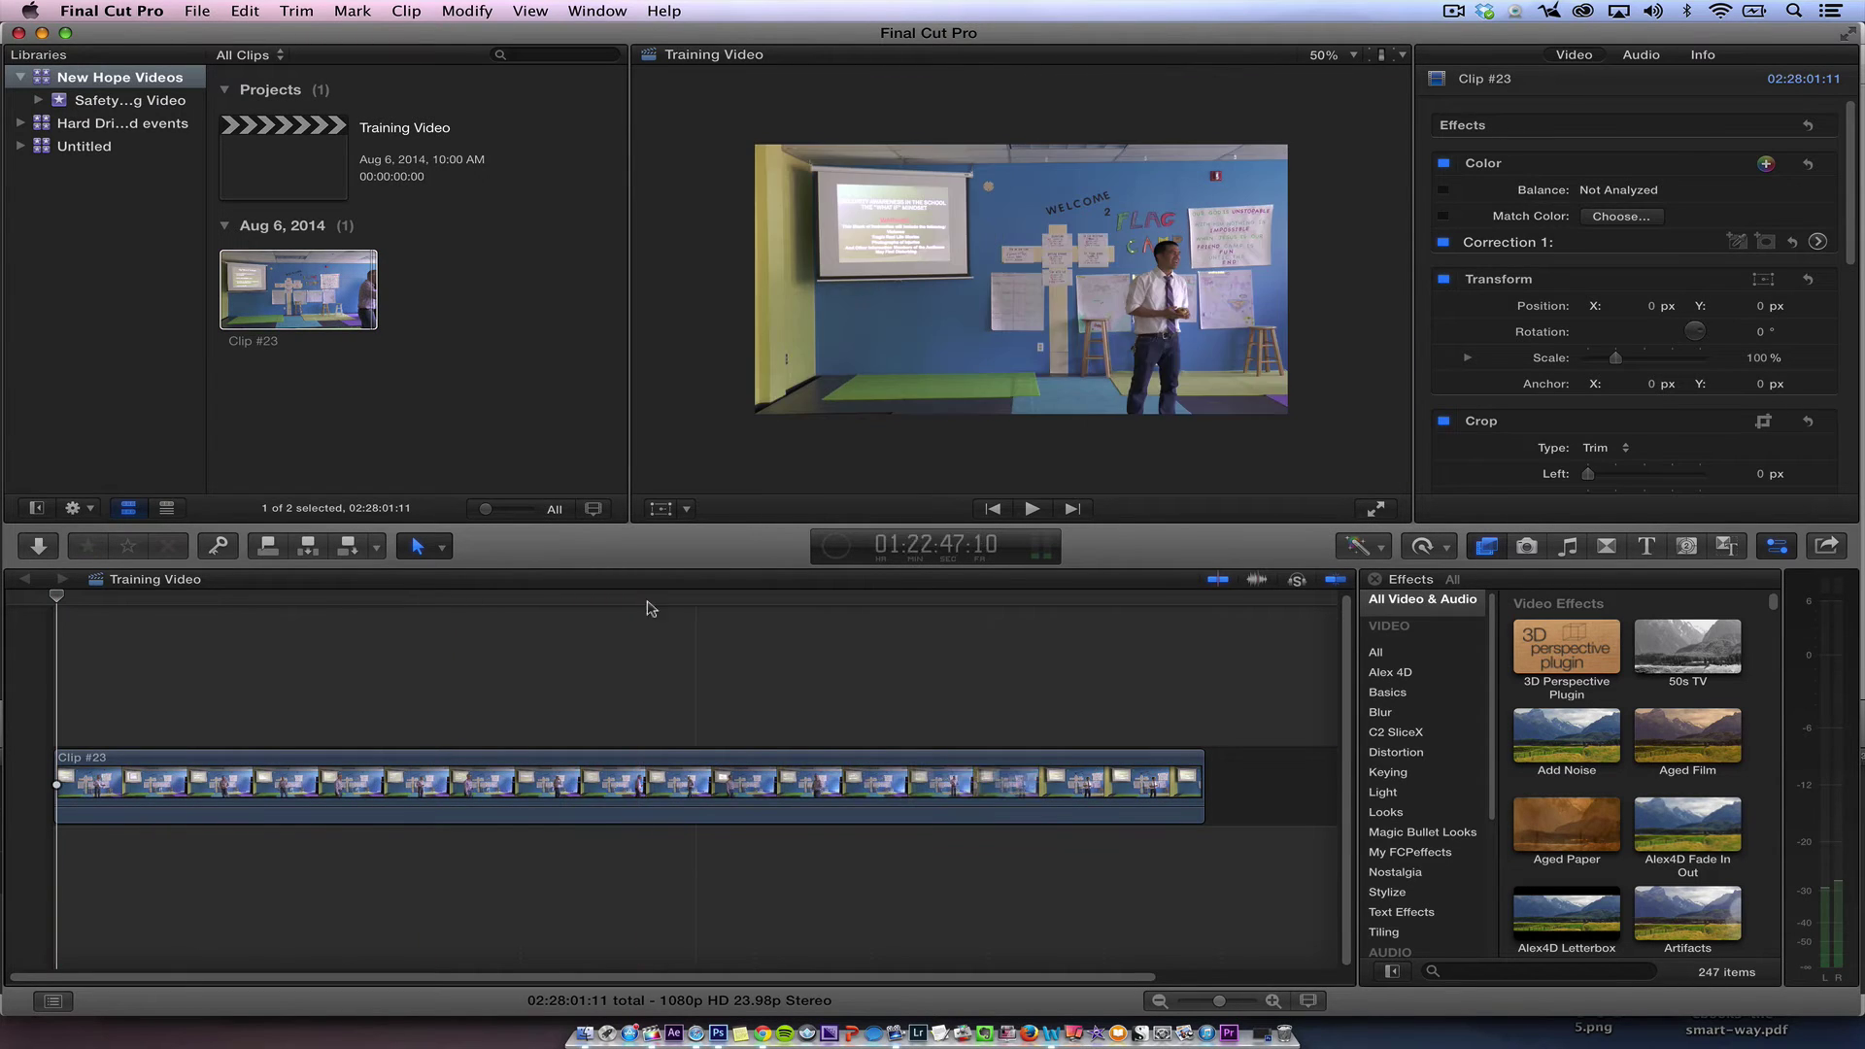
pyautogui.press('space')
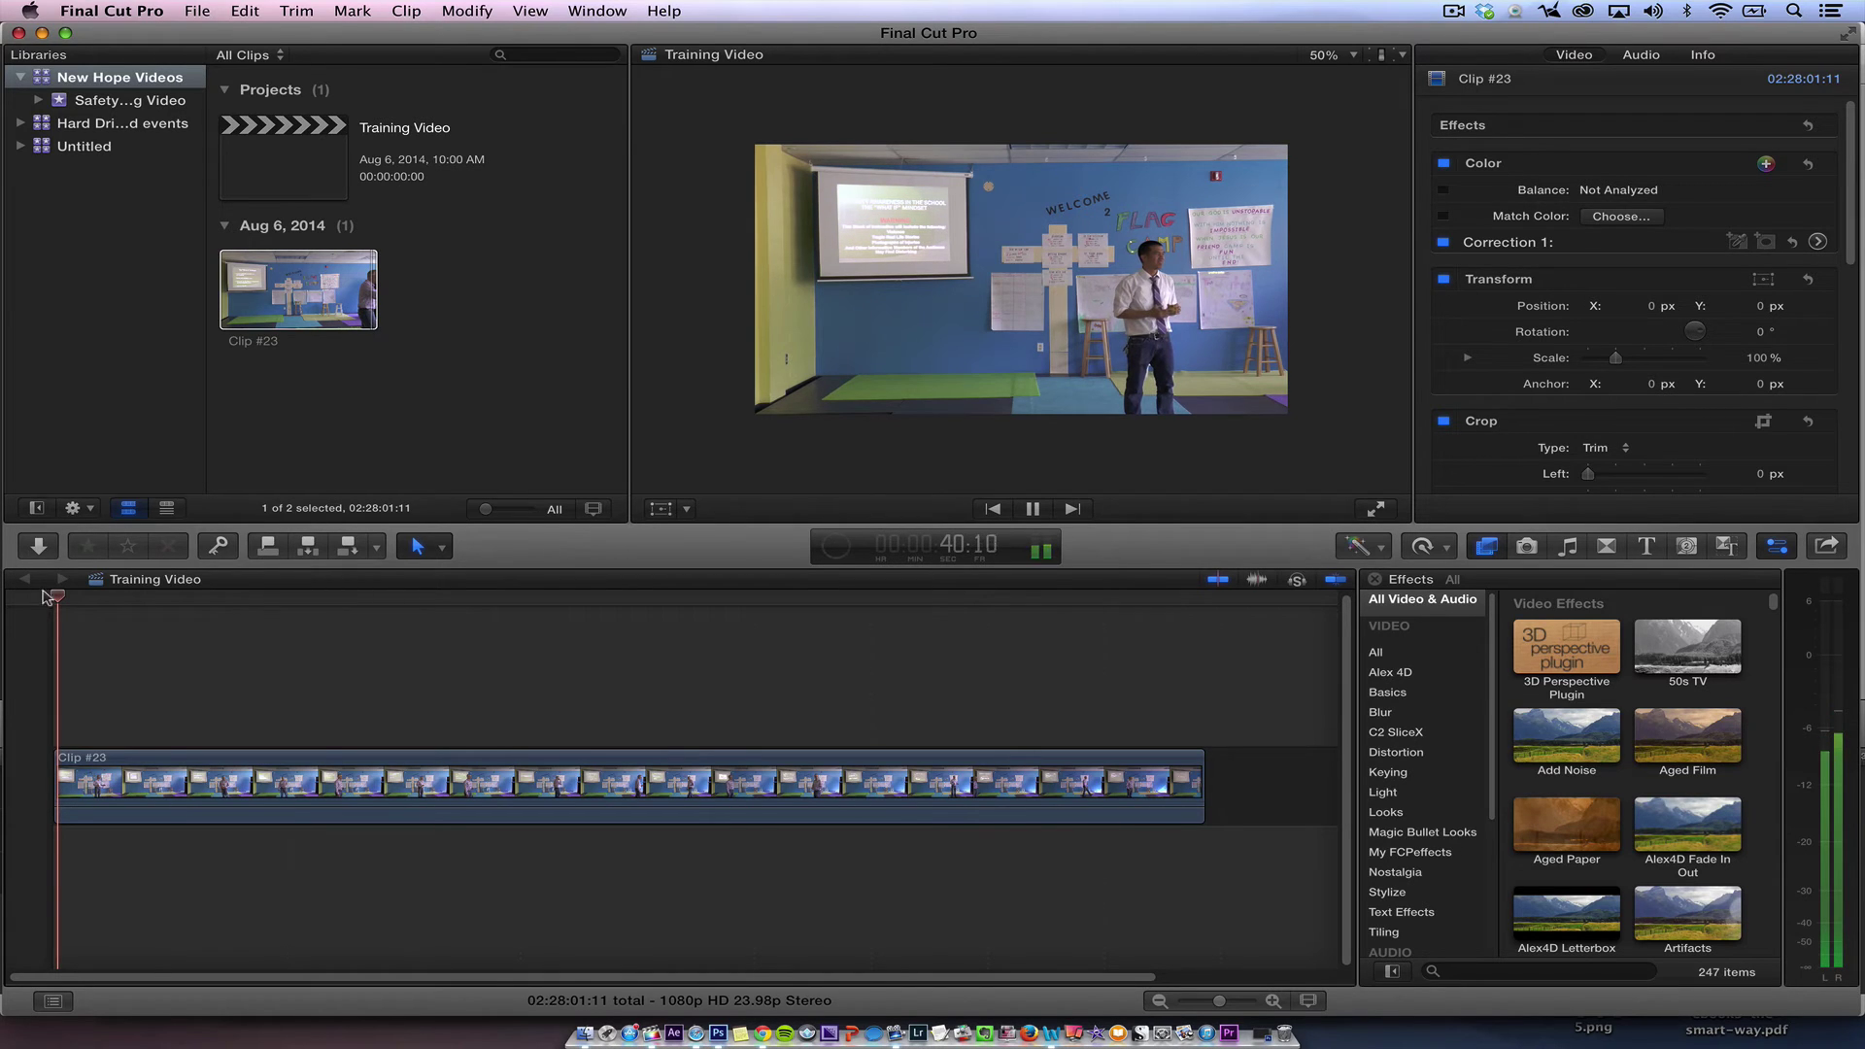
pyautogui.click(89, 601)
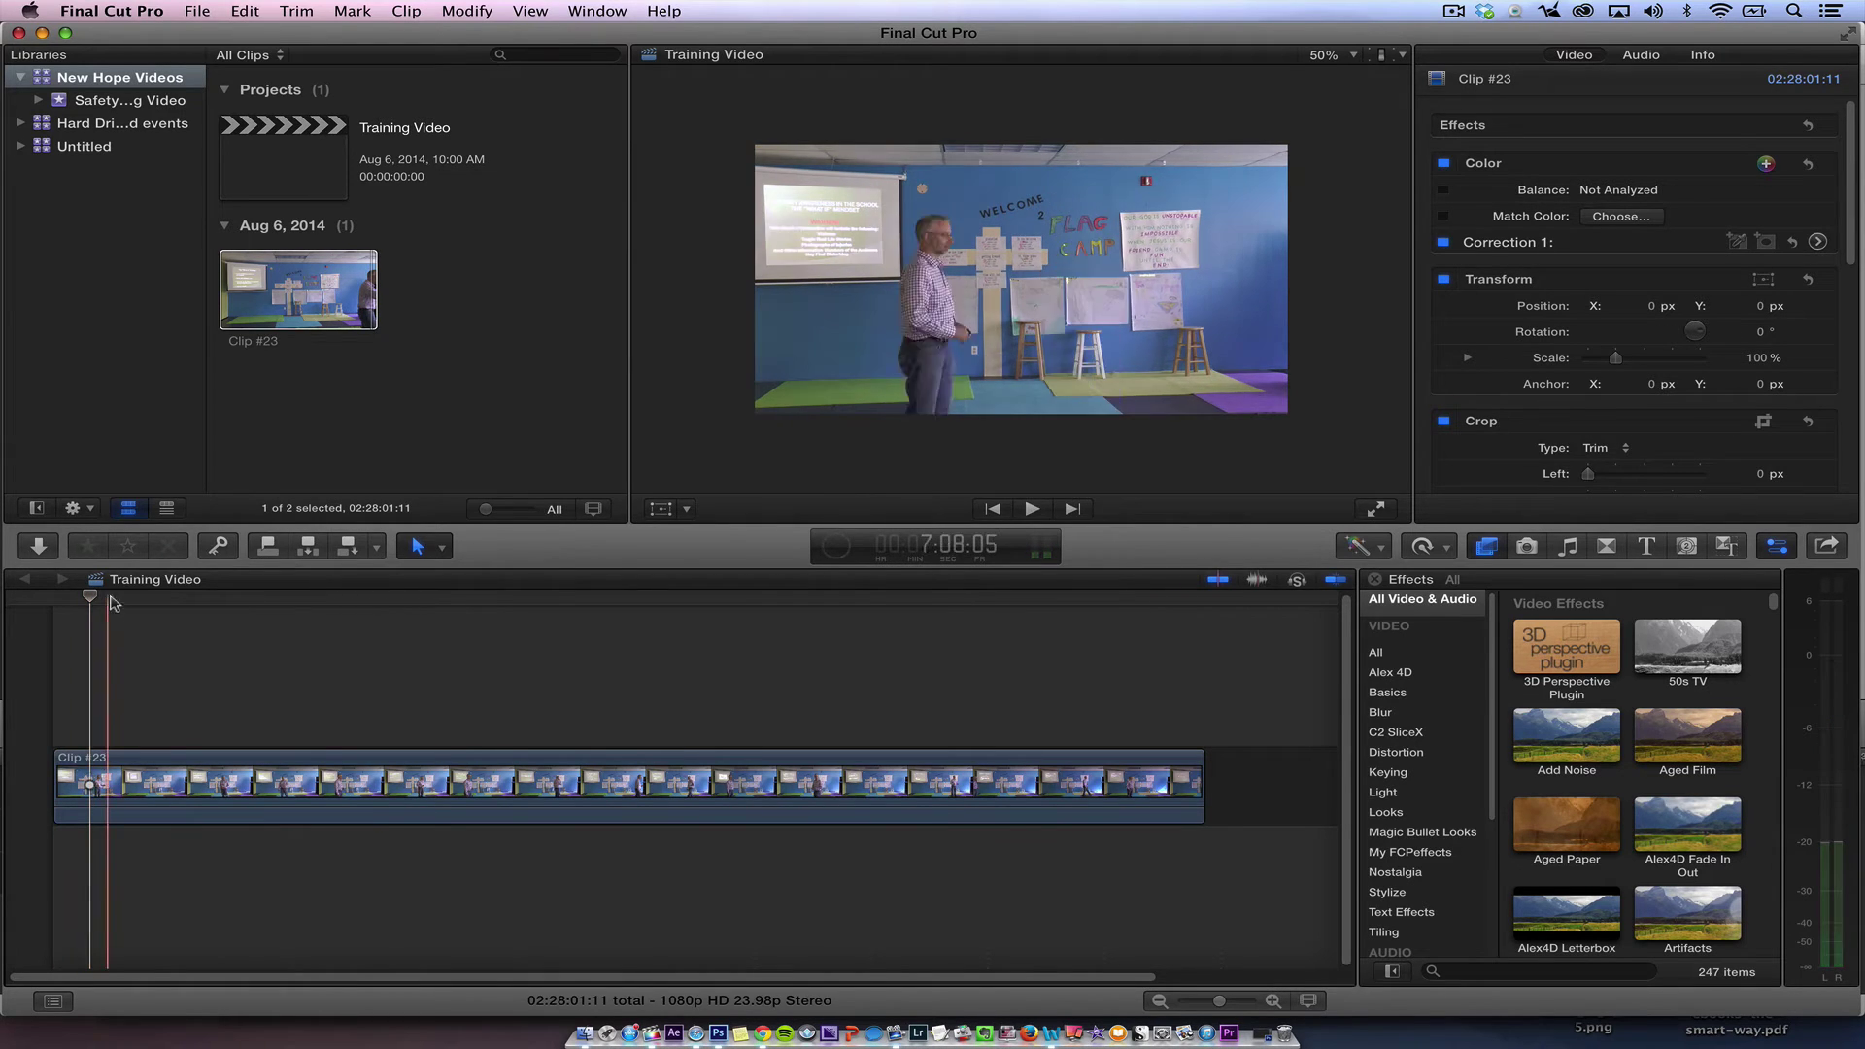
pyautogui.press('space')
pyautogui.click(1329, 54)
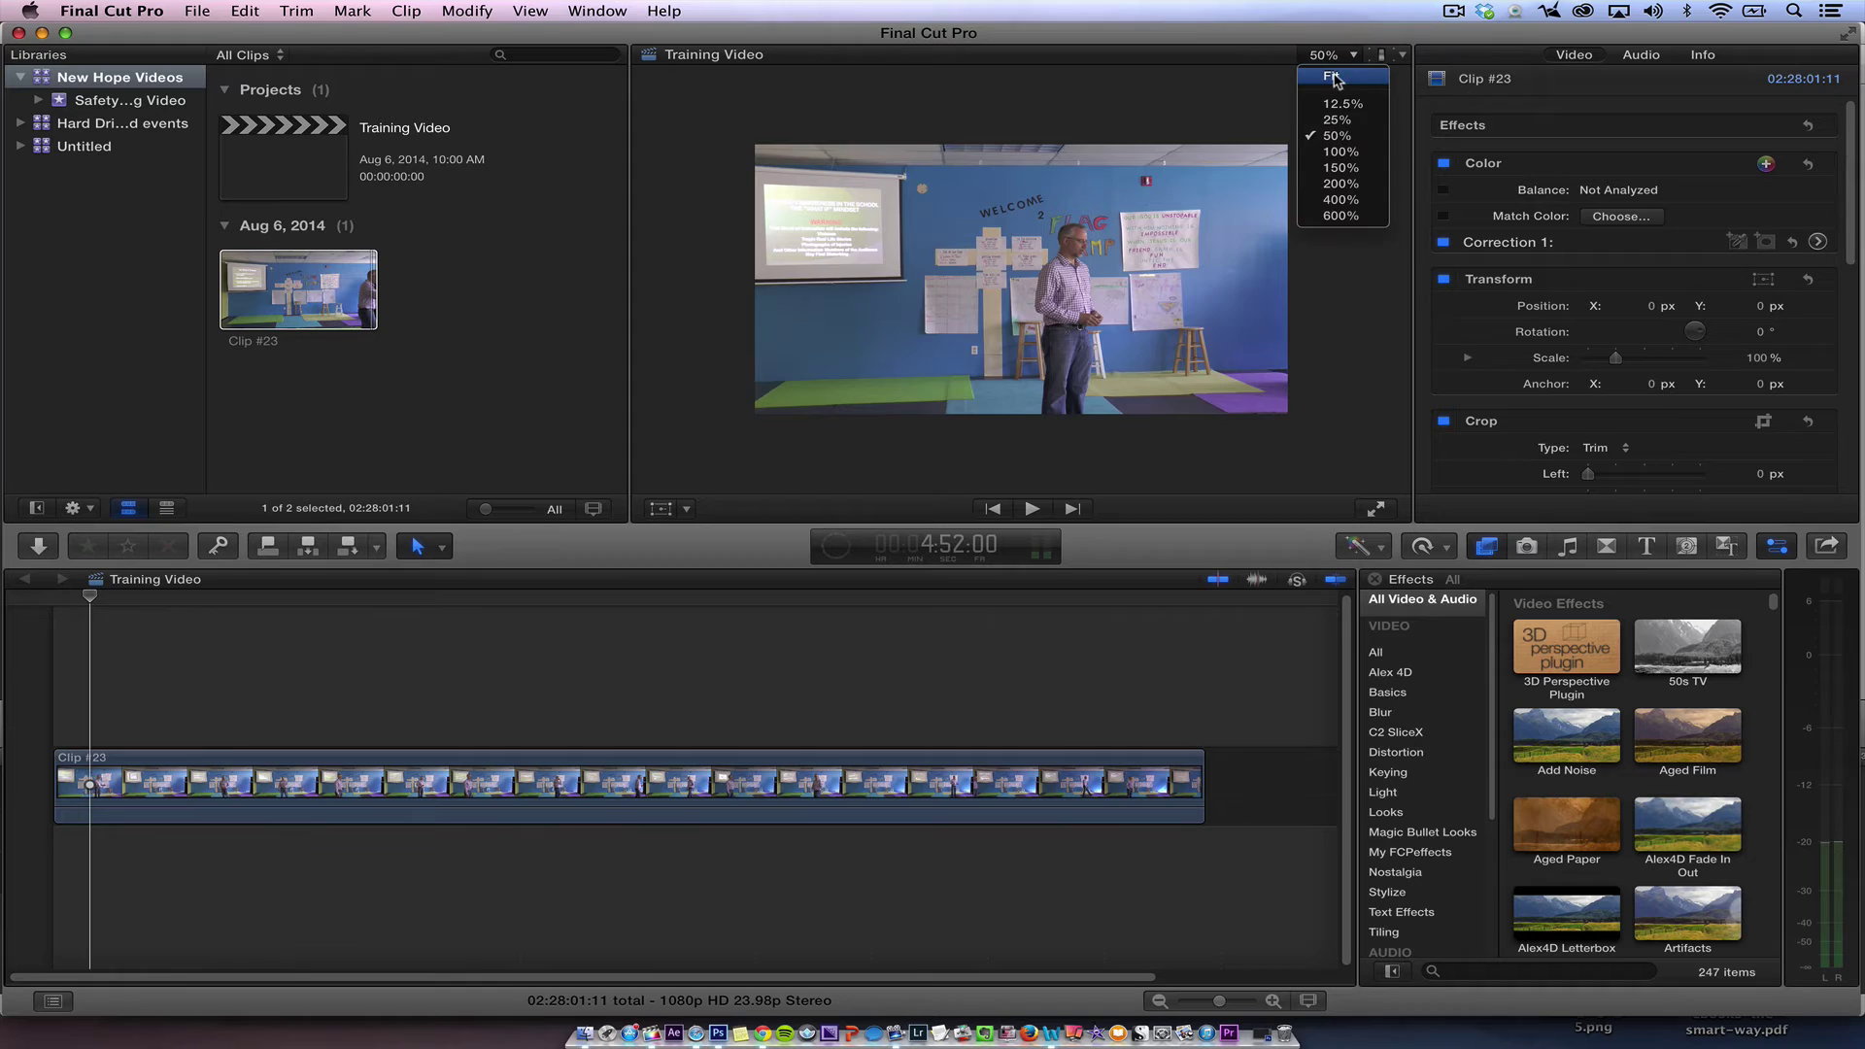
pyautogui.click(1332, 77)
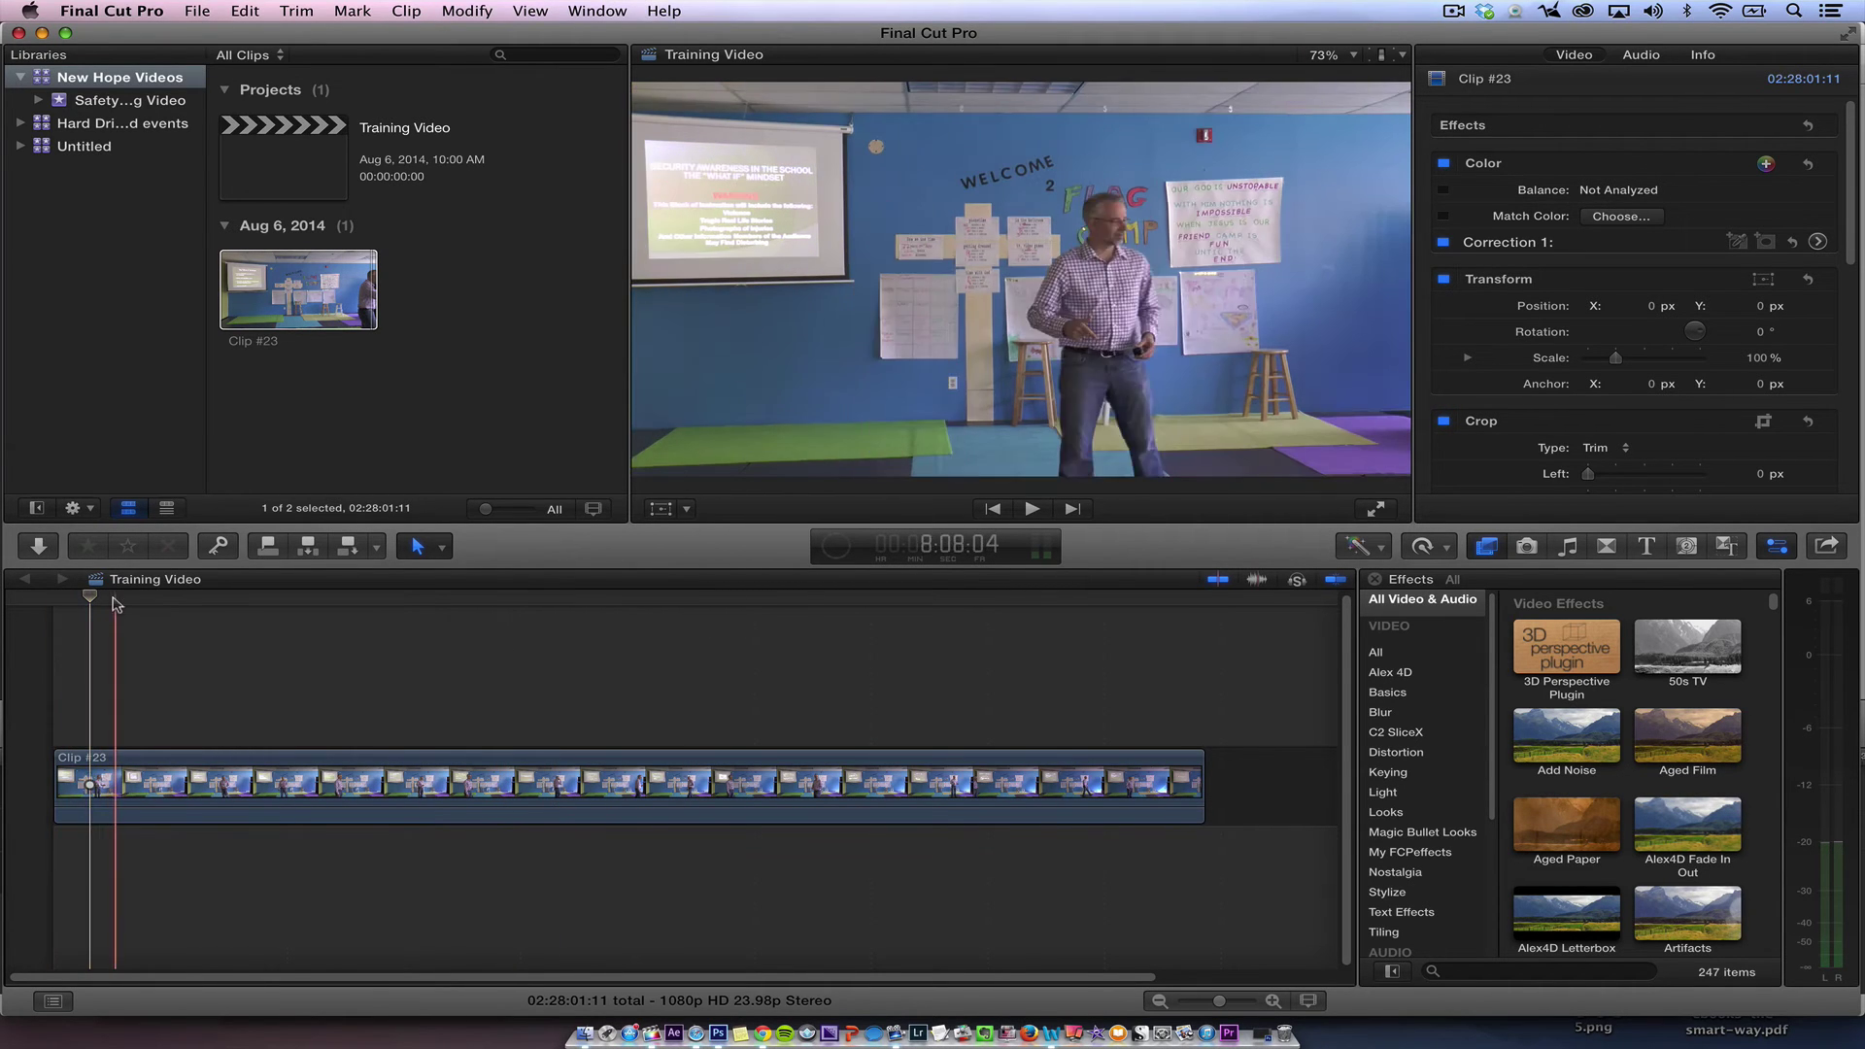
pyautogui.click(53, 604)
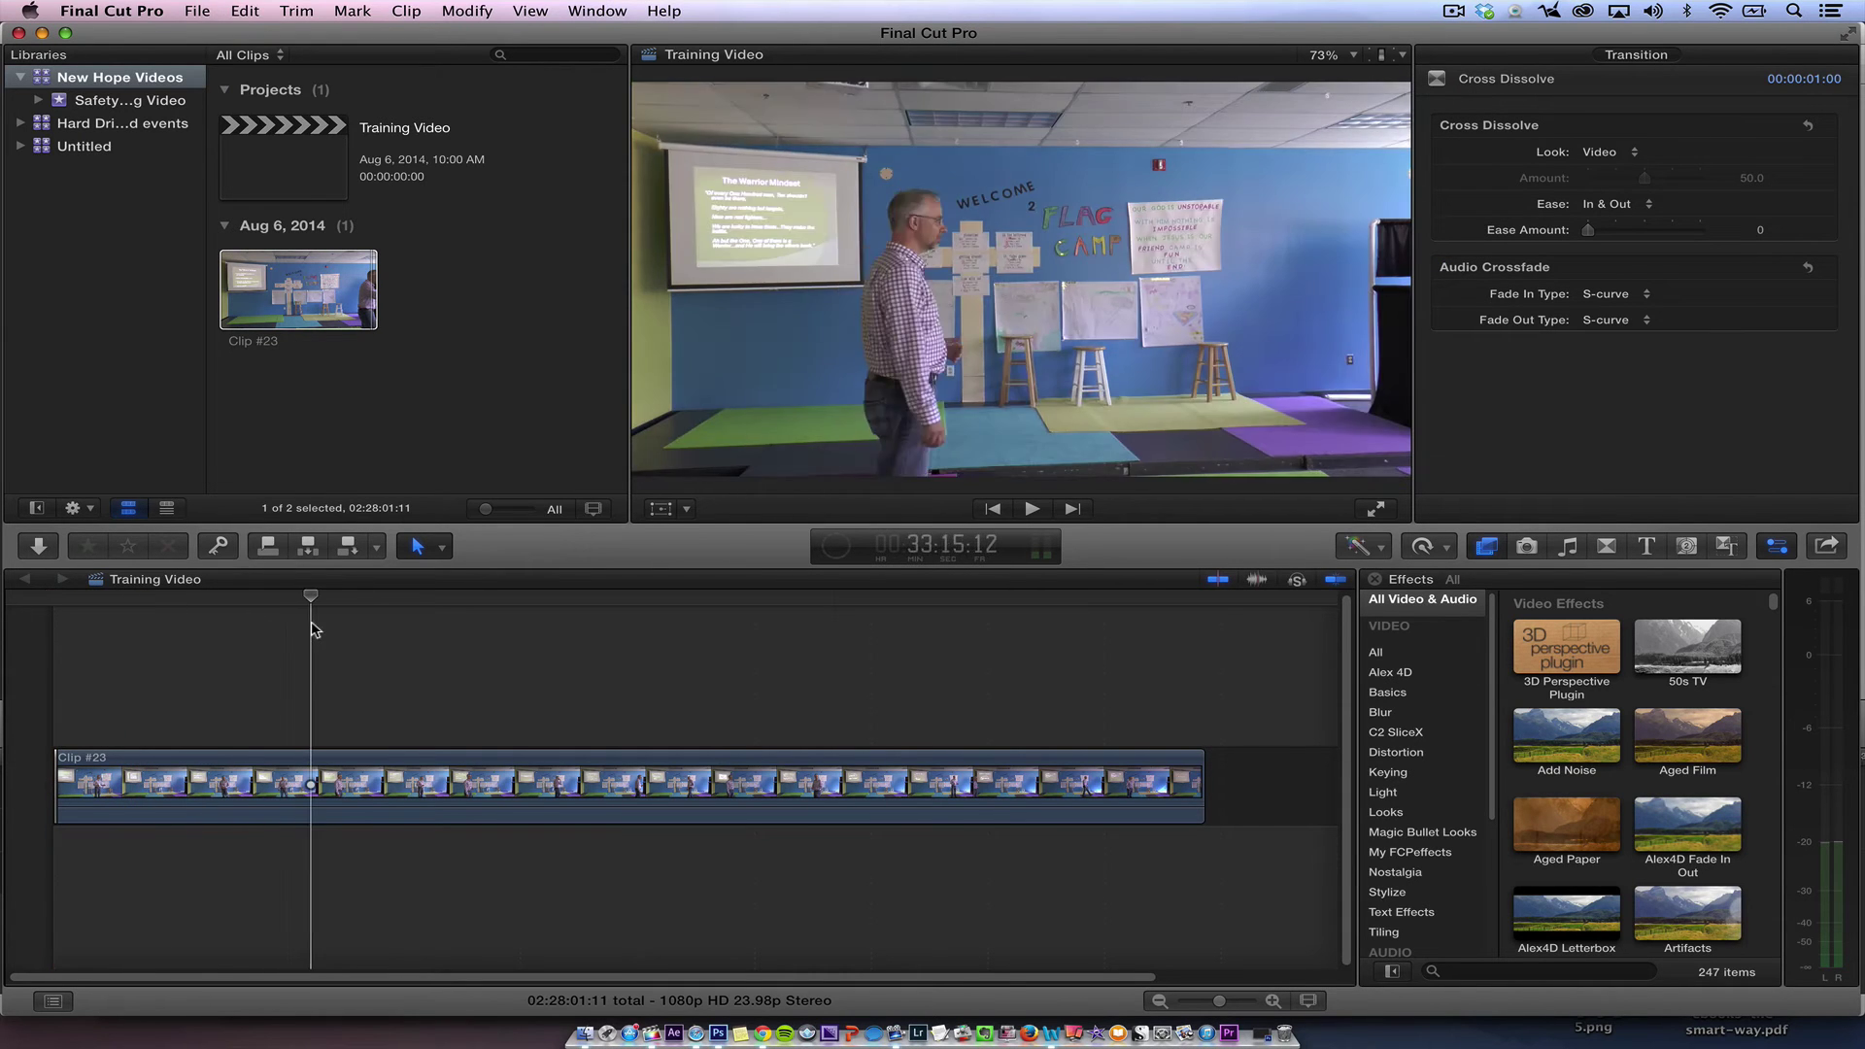
pyautogui.click(765, 658)
pyautogui.click(1047, 657)
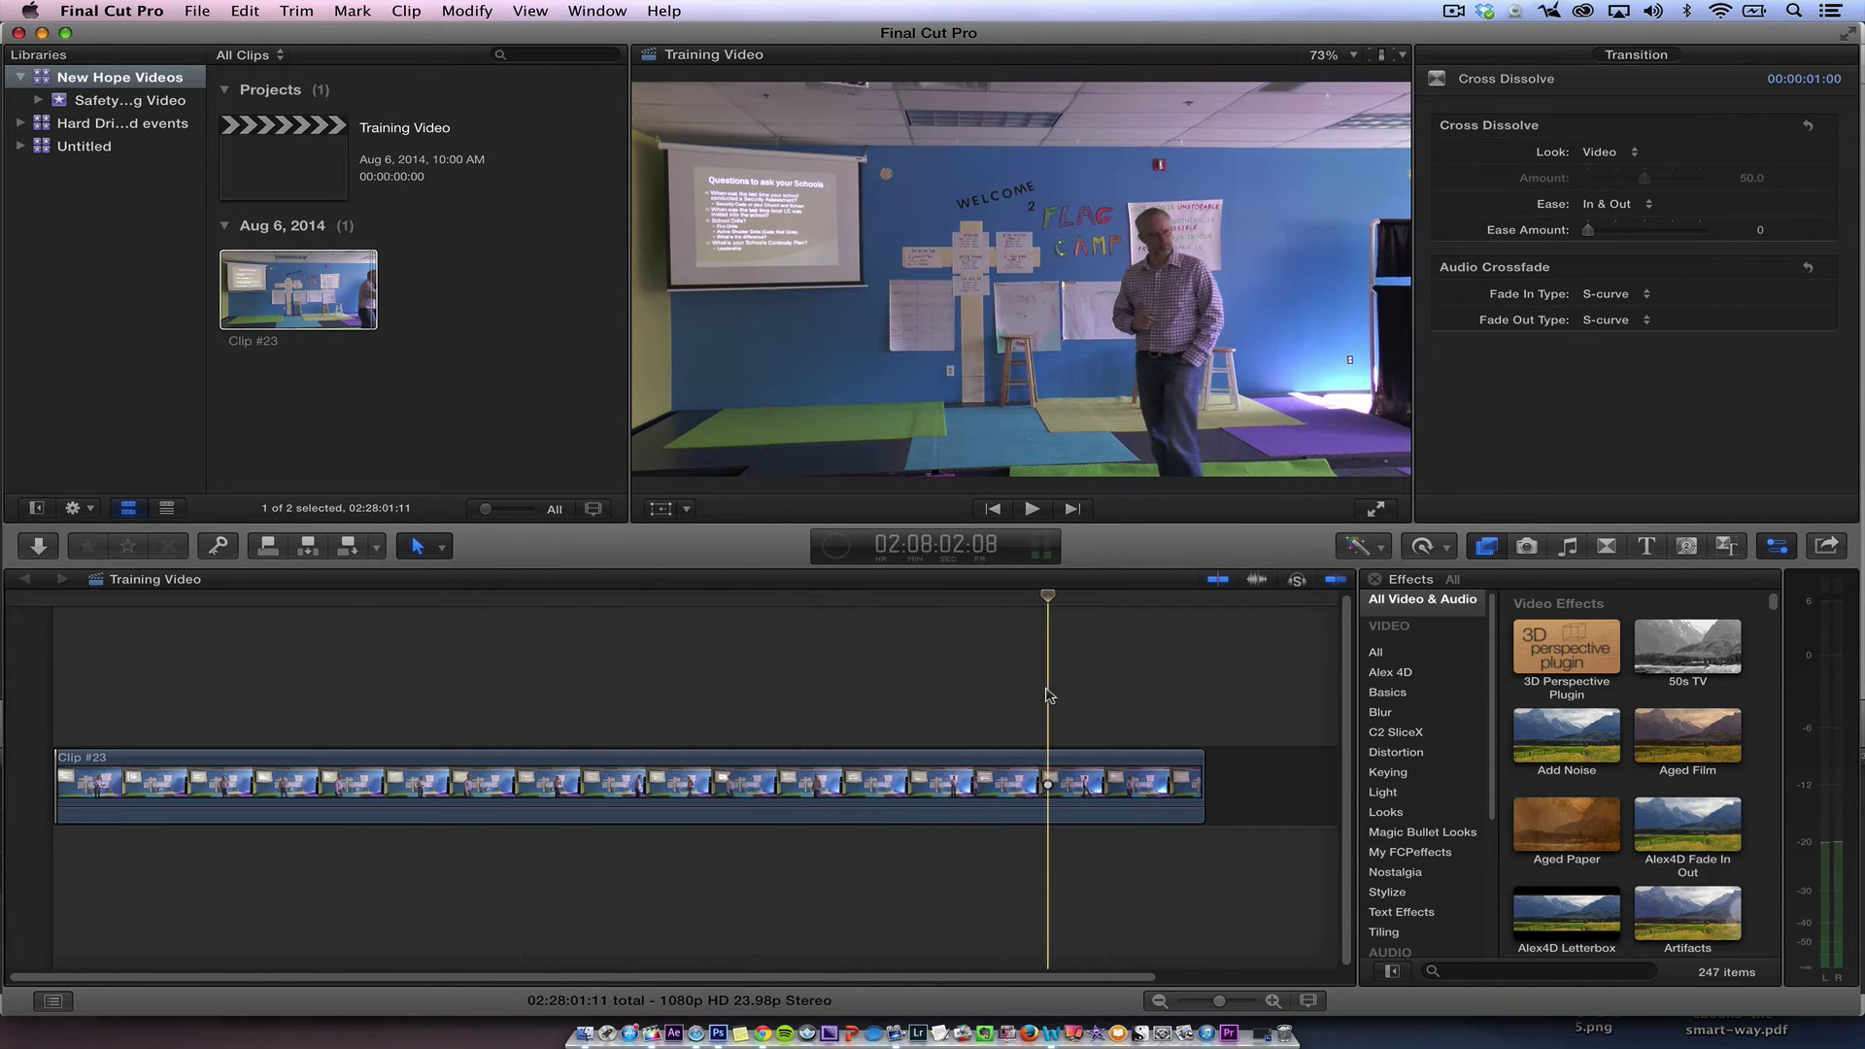
pyautogui.press('space')
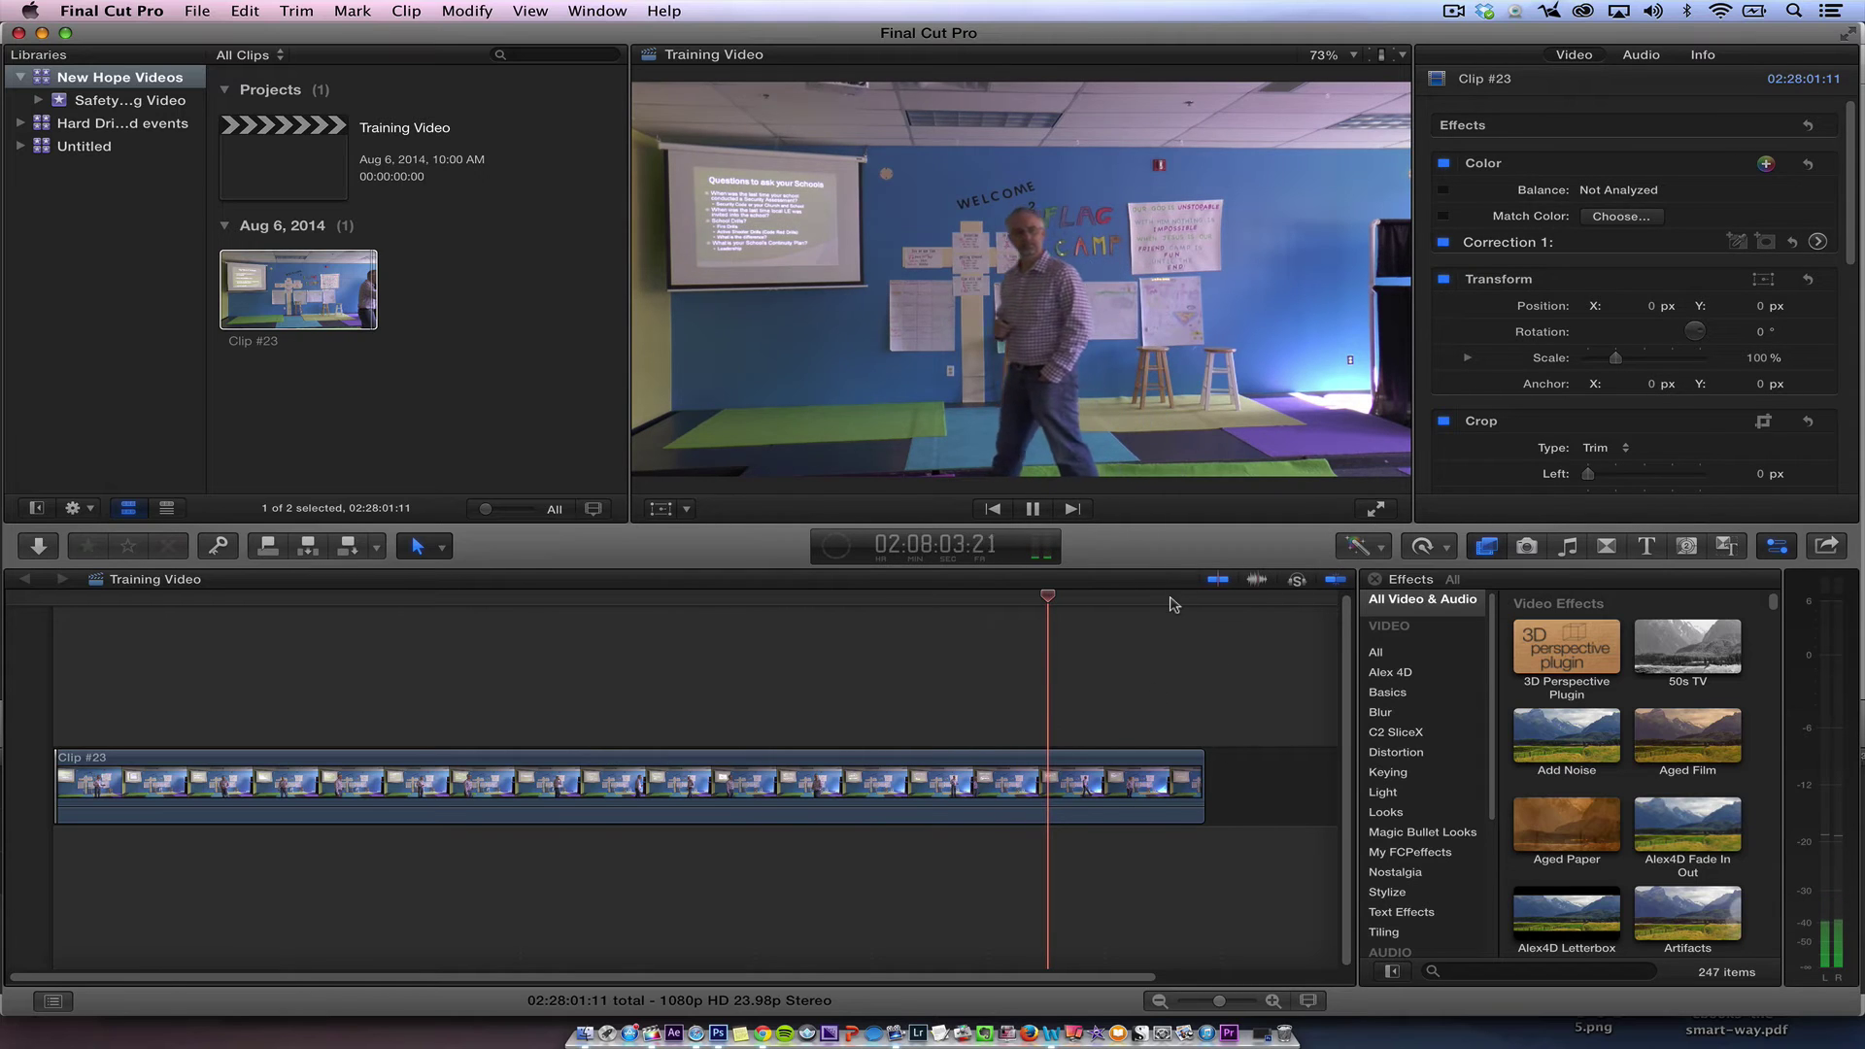
pyautogui.click(1173, 603)
pyautogui.click(1188, 603)
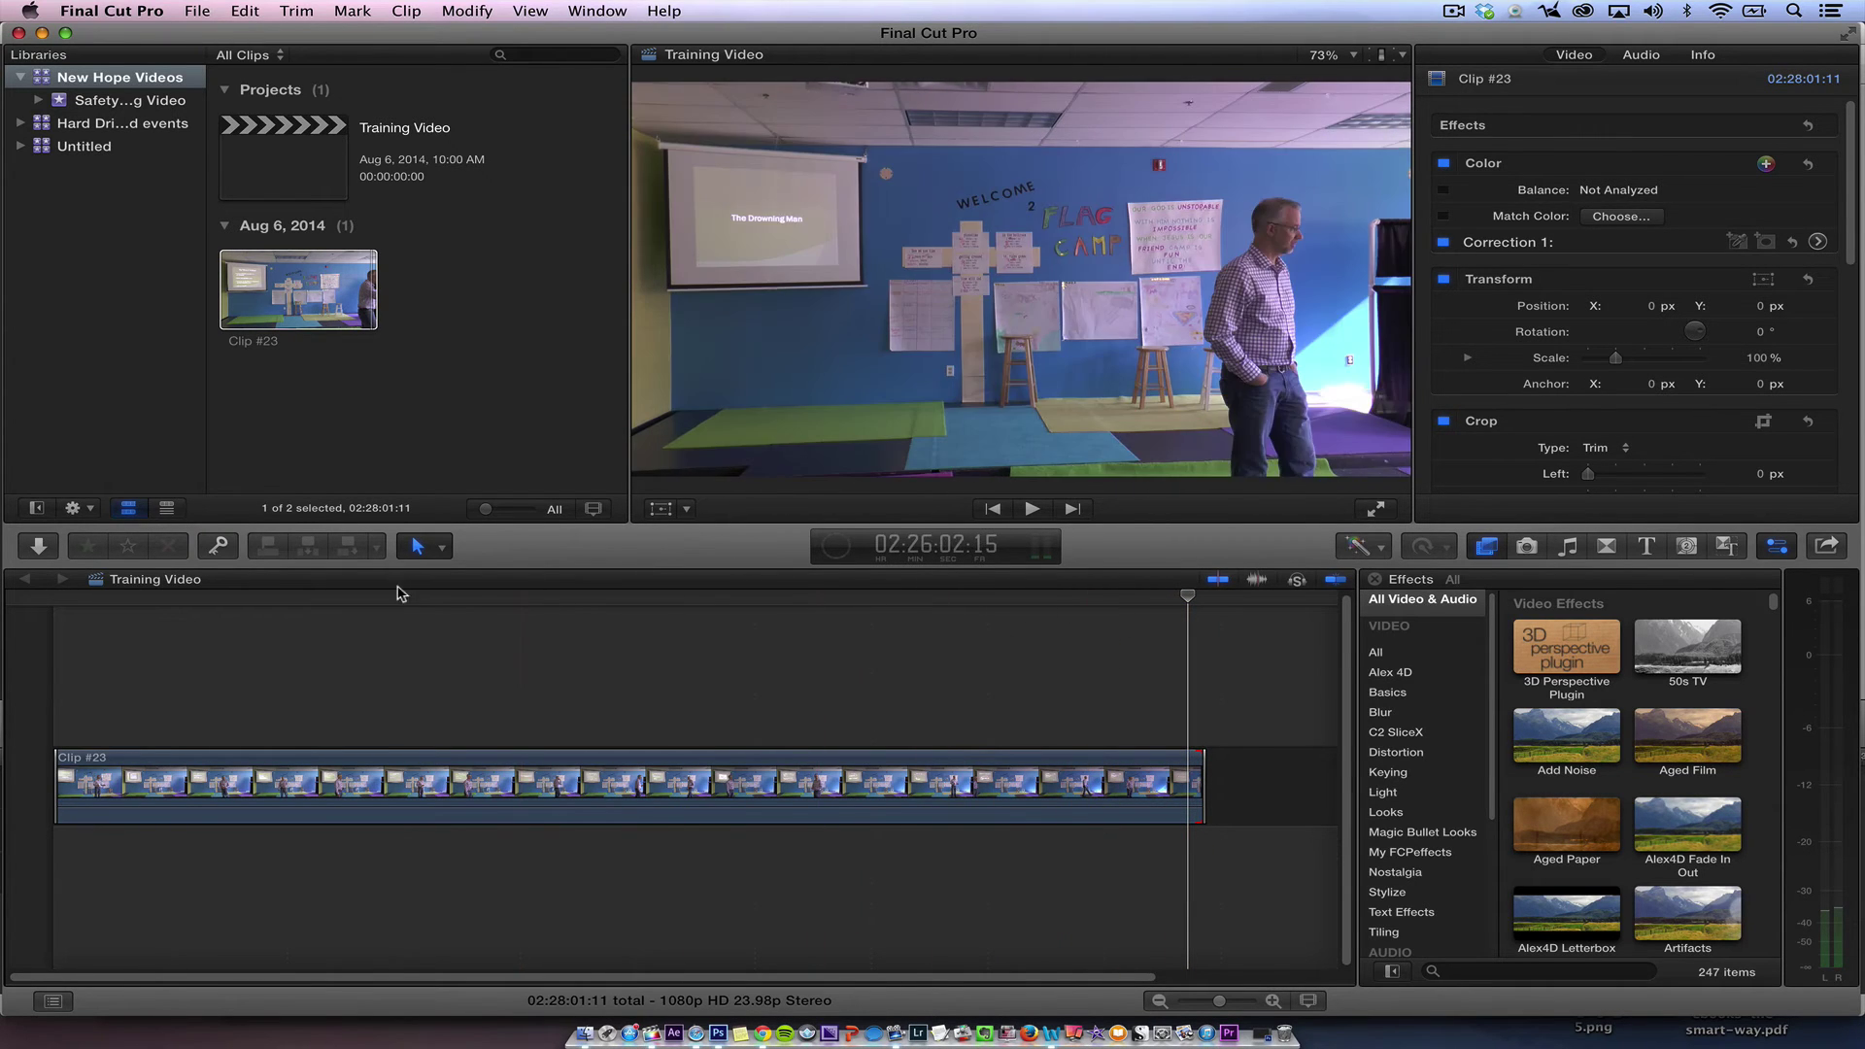
pyautogui.click(195, 612)
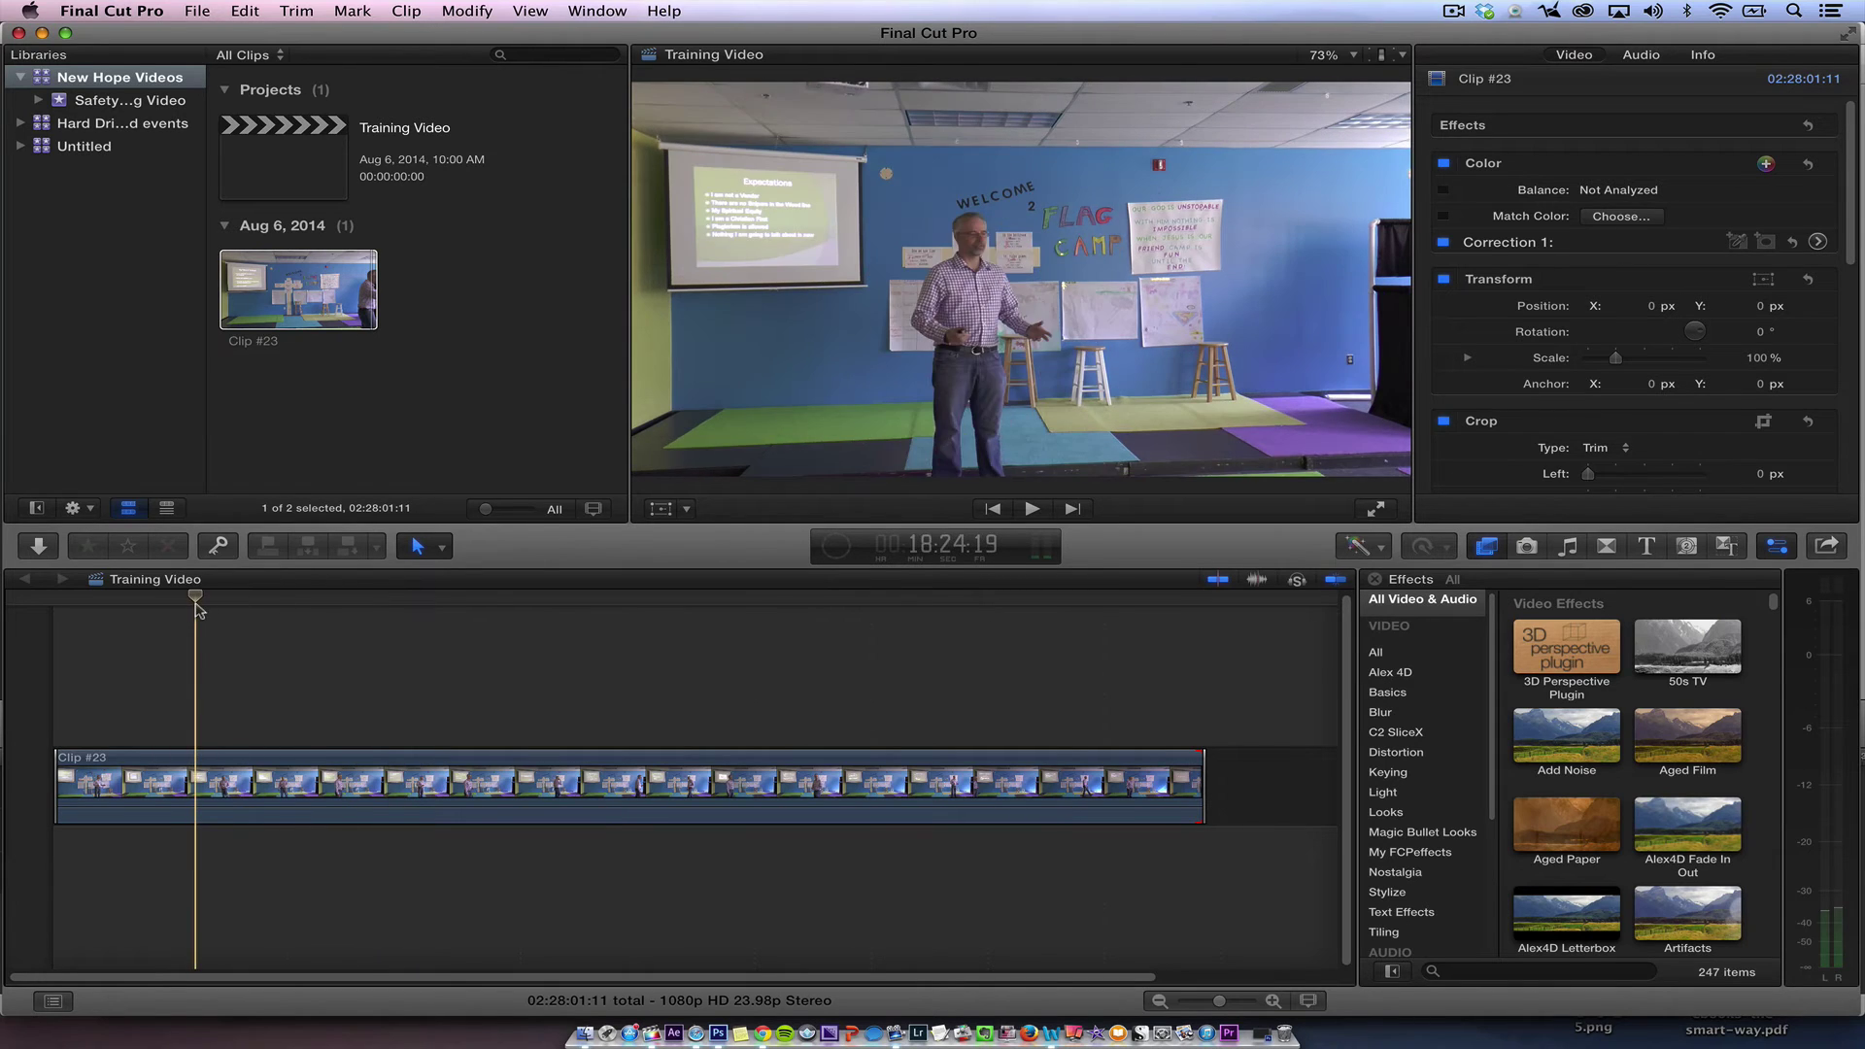
pyautogui.click(605, 1029)
# In Finder, sort Movies by name and select newhopelogoanimated.mp4 in New Hope Animated Logos.
pyautogui.click(211, 402)
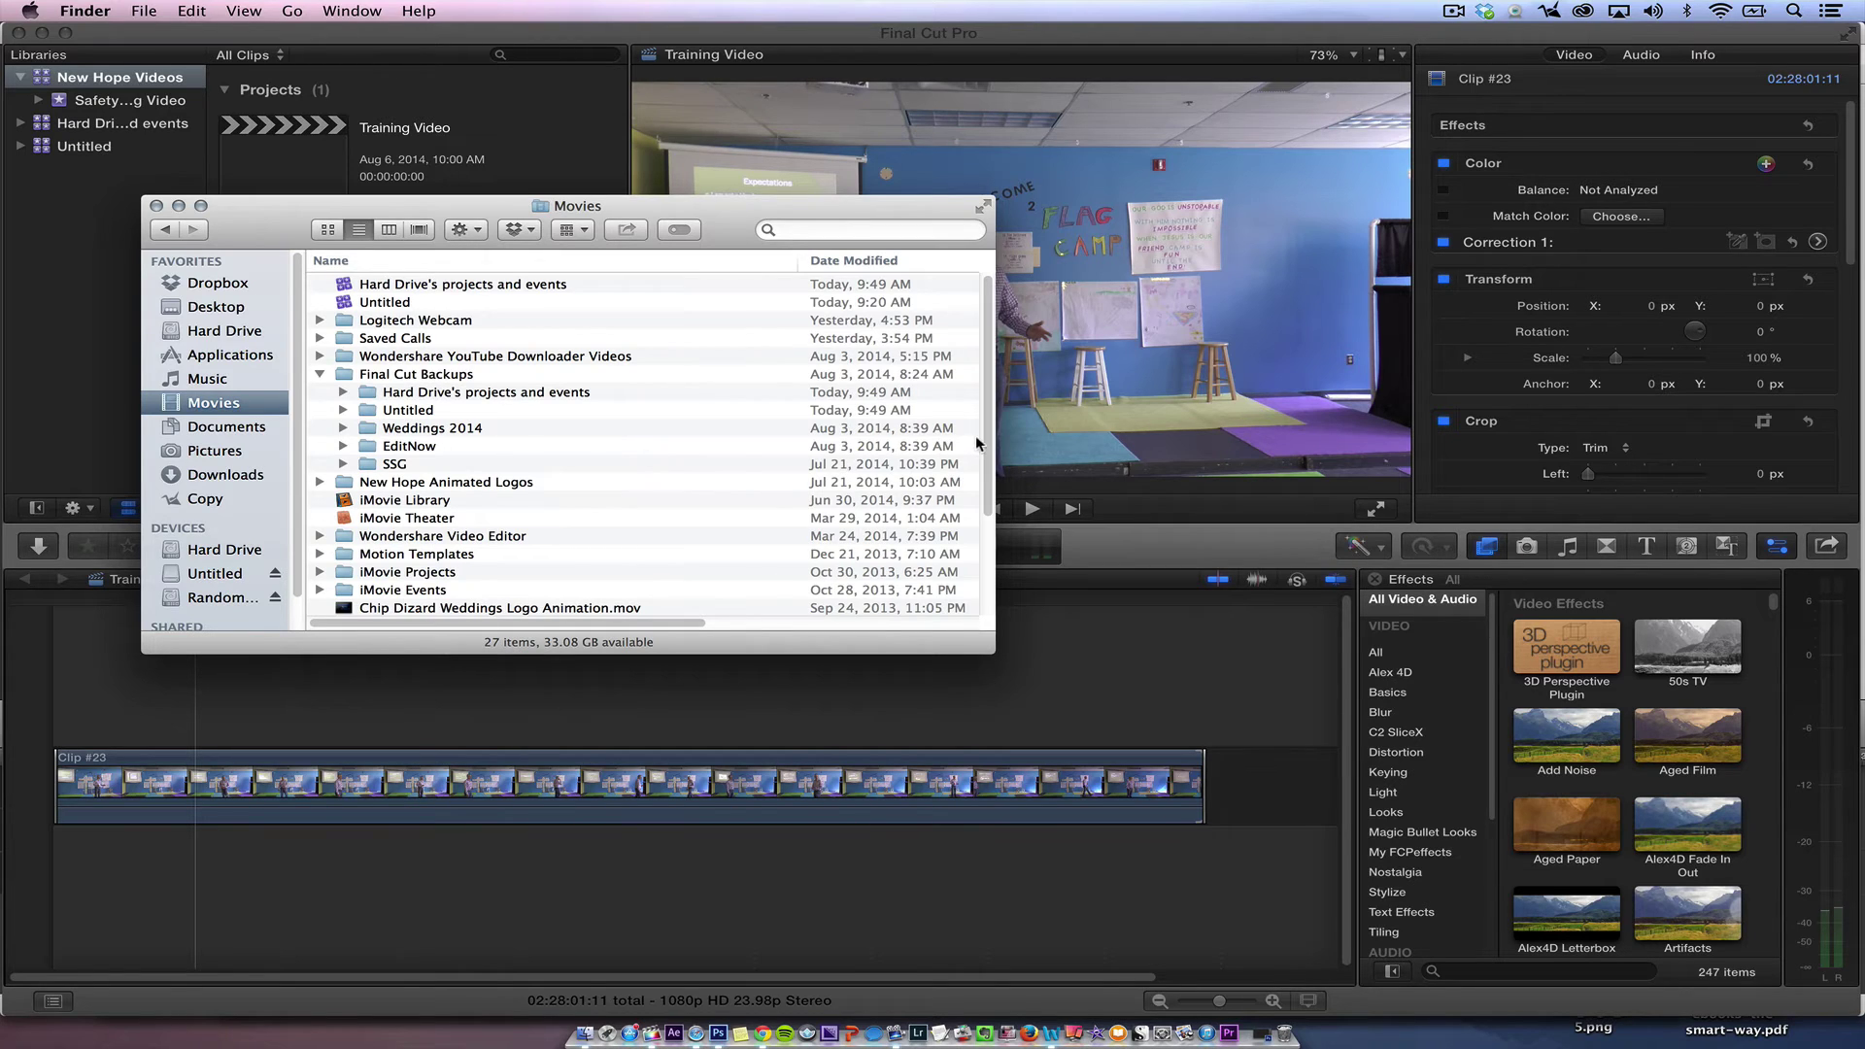
pyautogui.moveTo(985, 437); pyautogui.dragTo(987, 599)
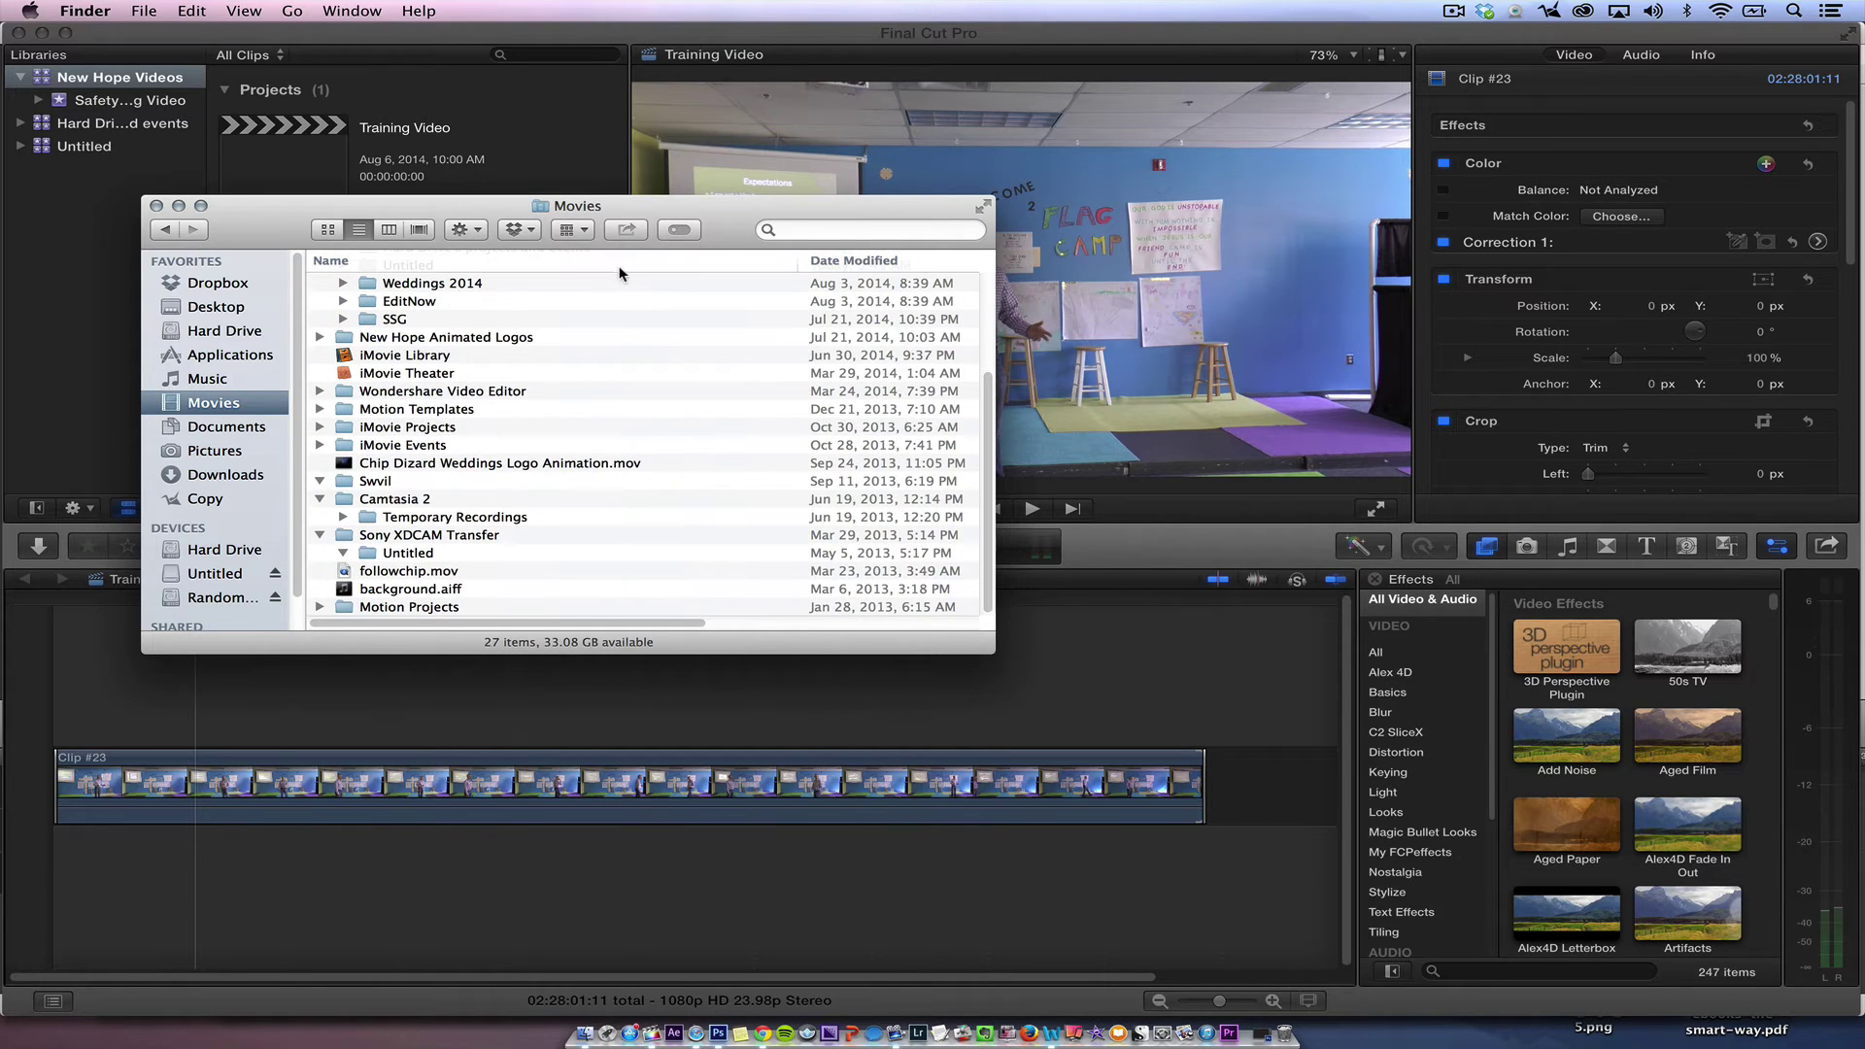
pyautogui.click(619, 262)
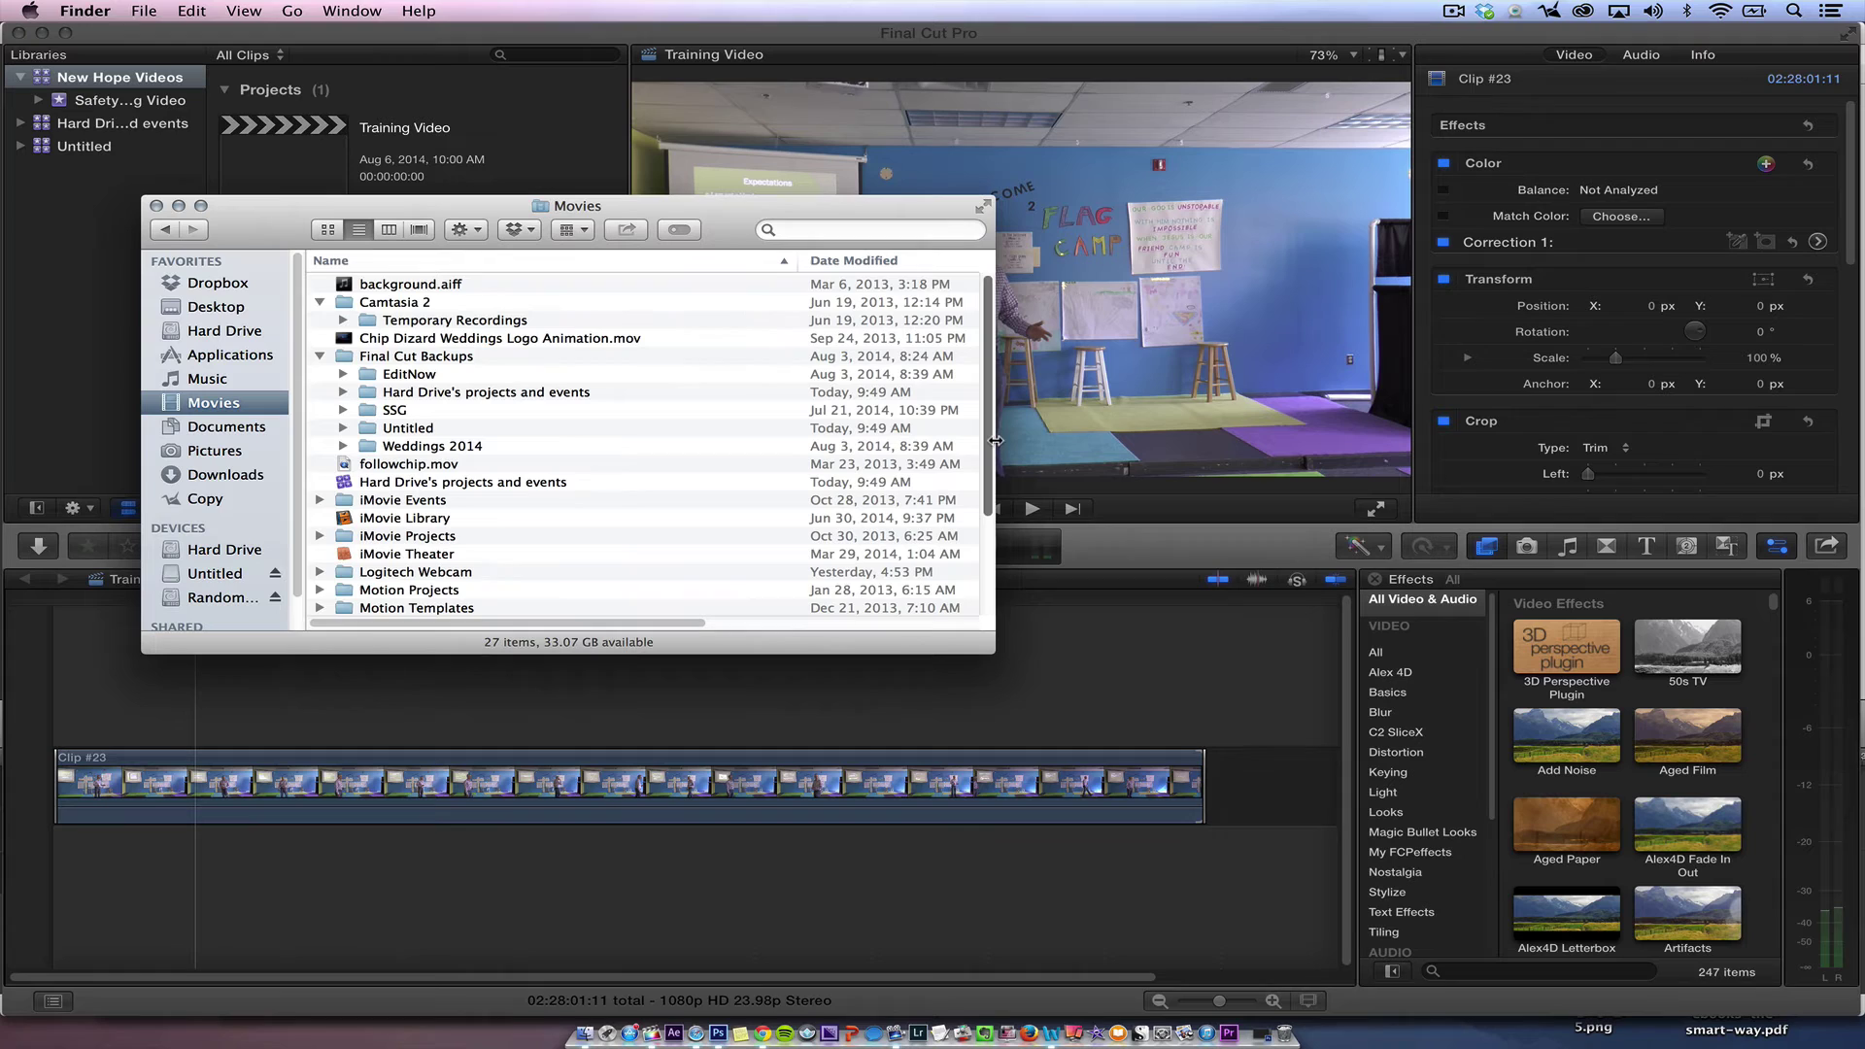
pyautogui.moveTo(991, 448); pyautogui.dragTo(992, 546)
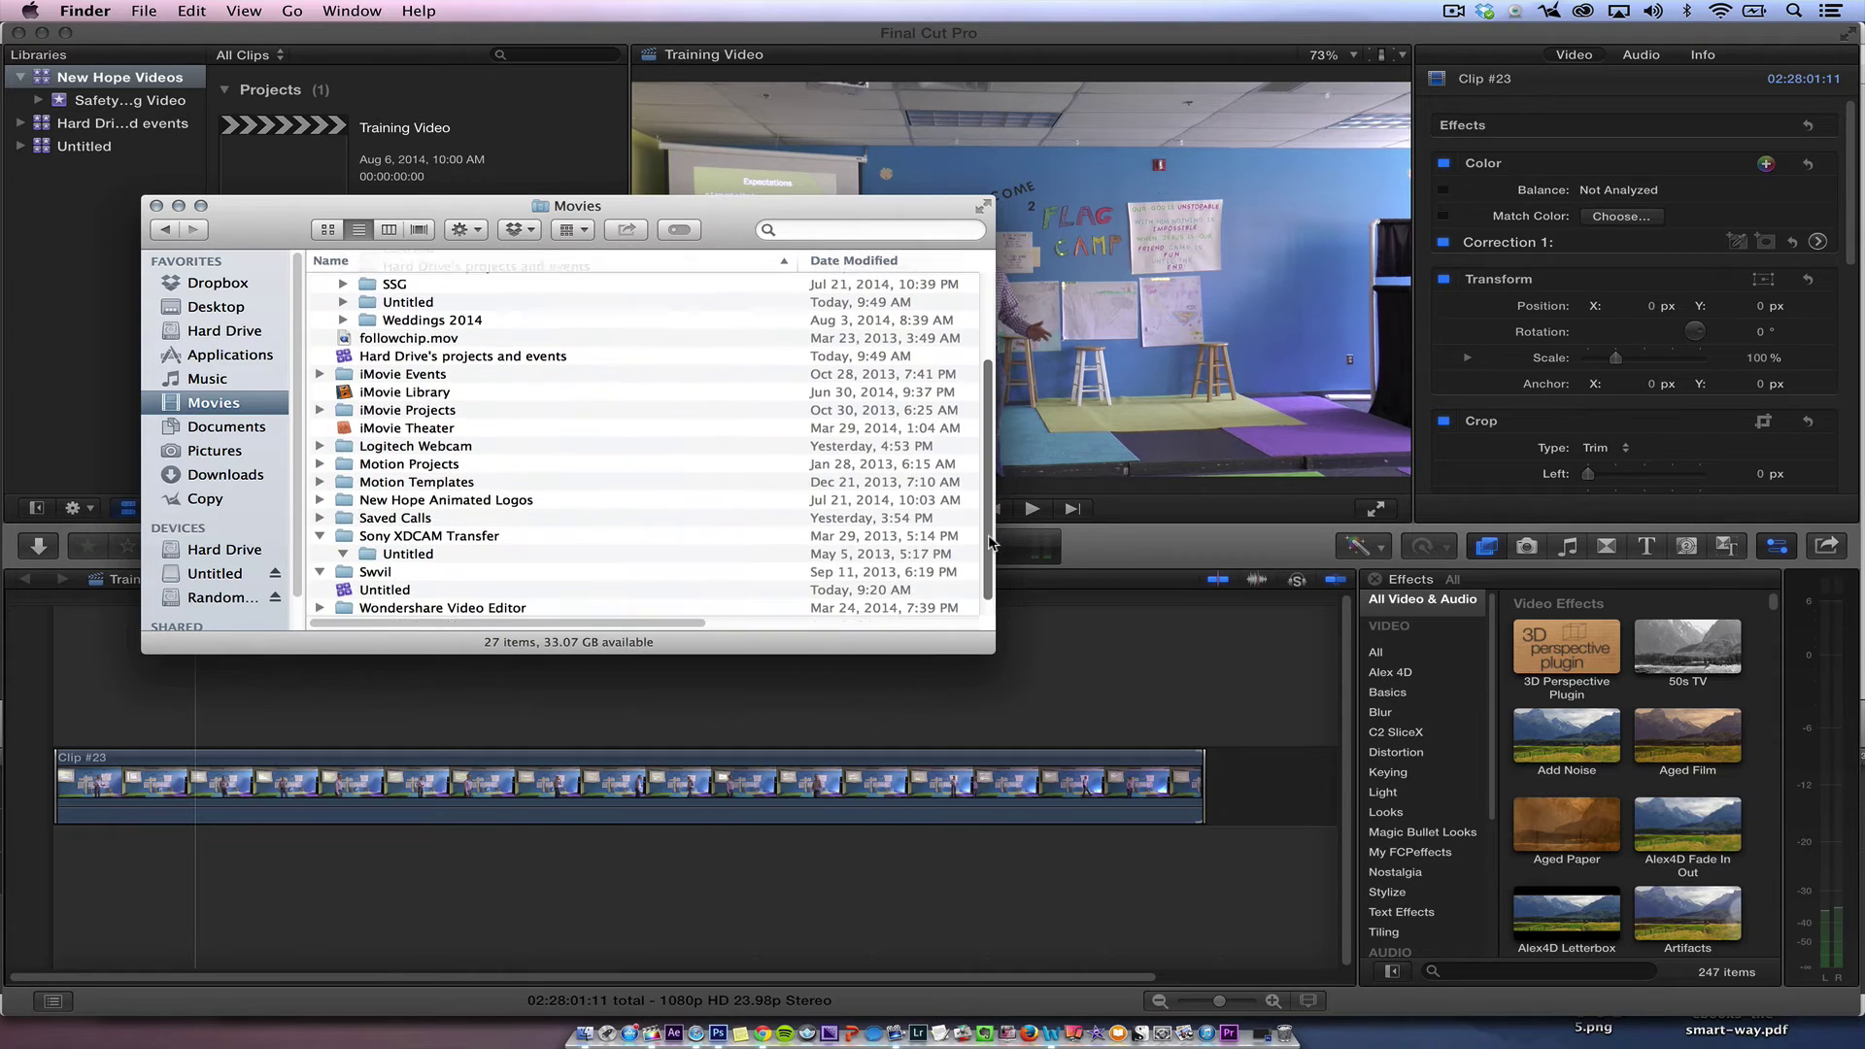
pyautogui.doubleClick(497, 490)
pyautogui.click(408, 284)
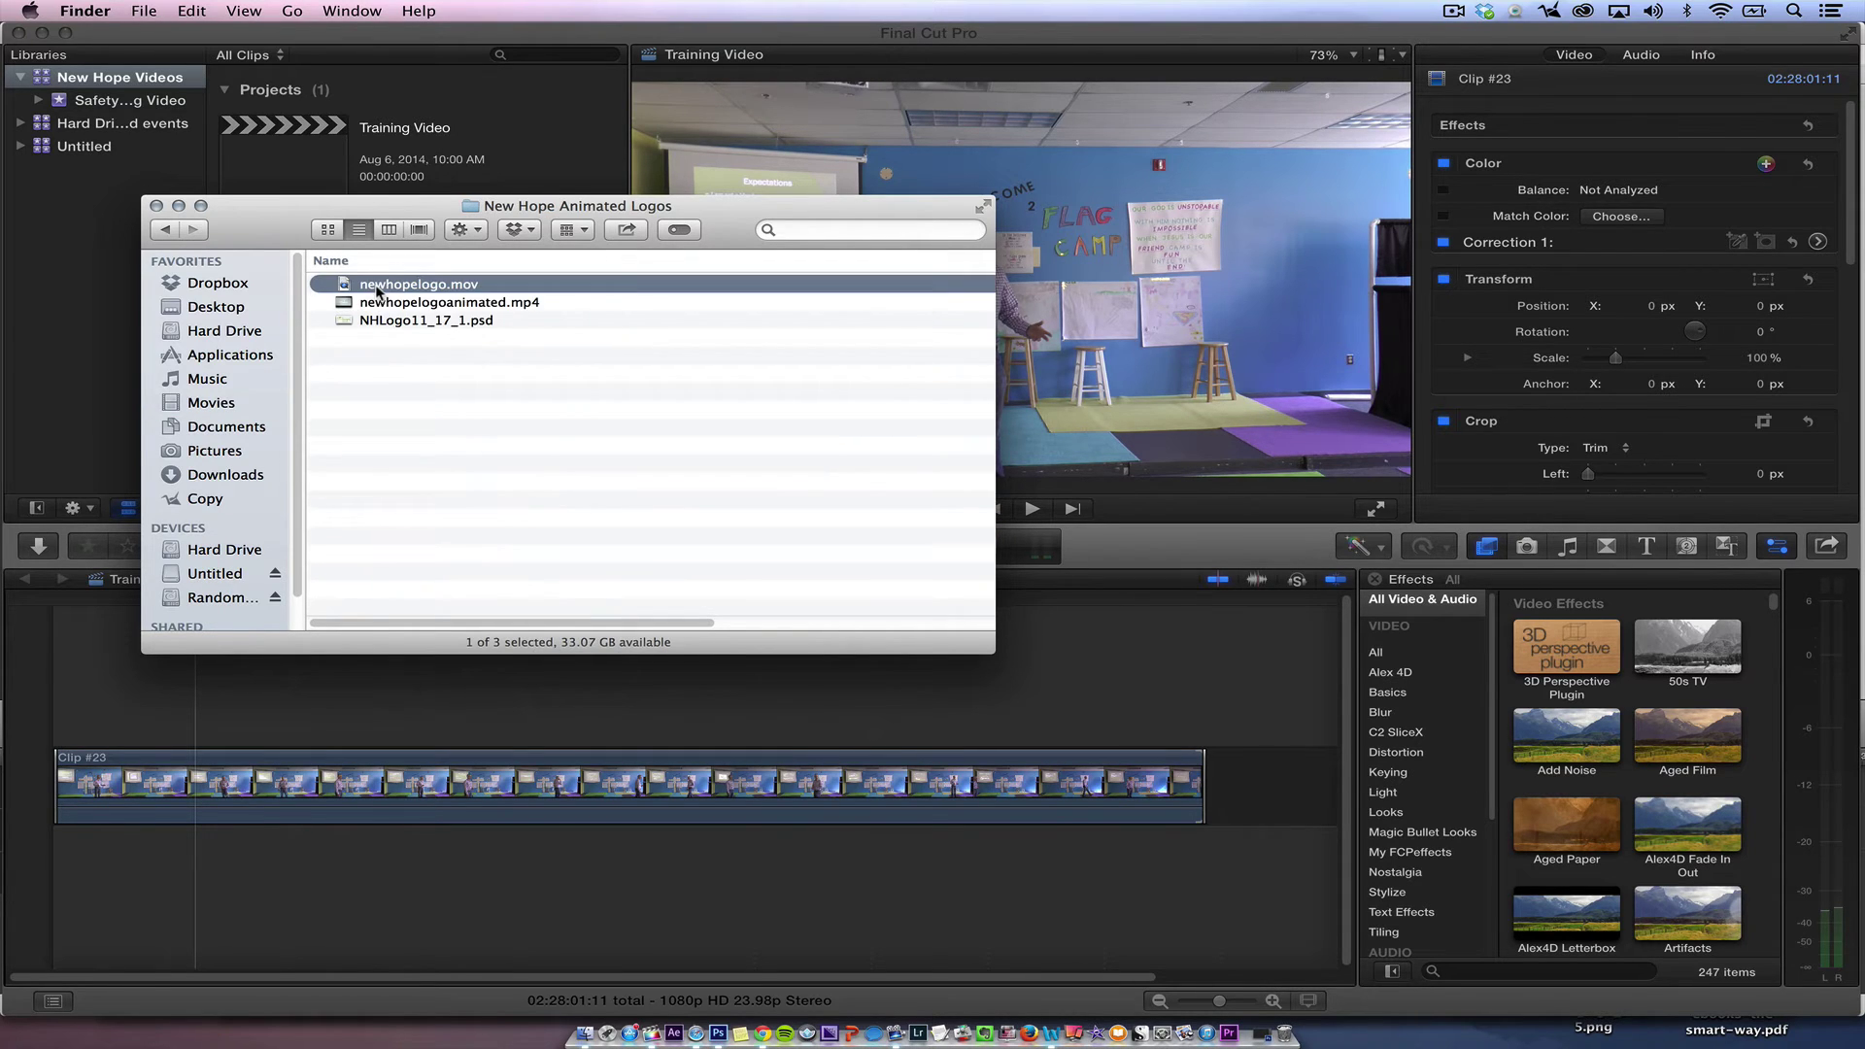
pyautogui.click(437, 301)
# Place the animated logo at the timeline start and play the intro.
pyautogui.click(36, 751)
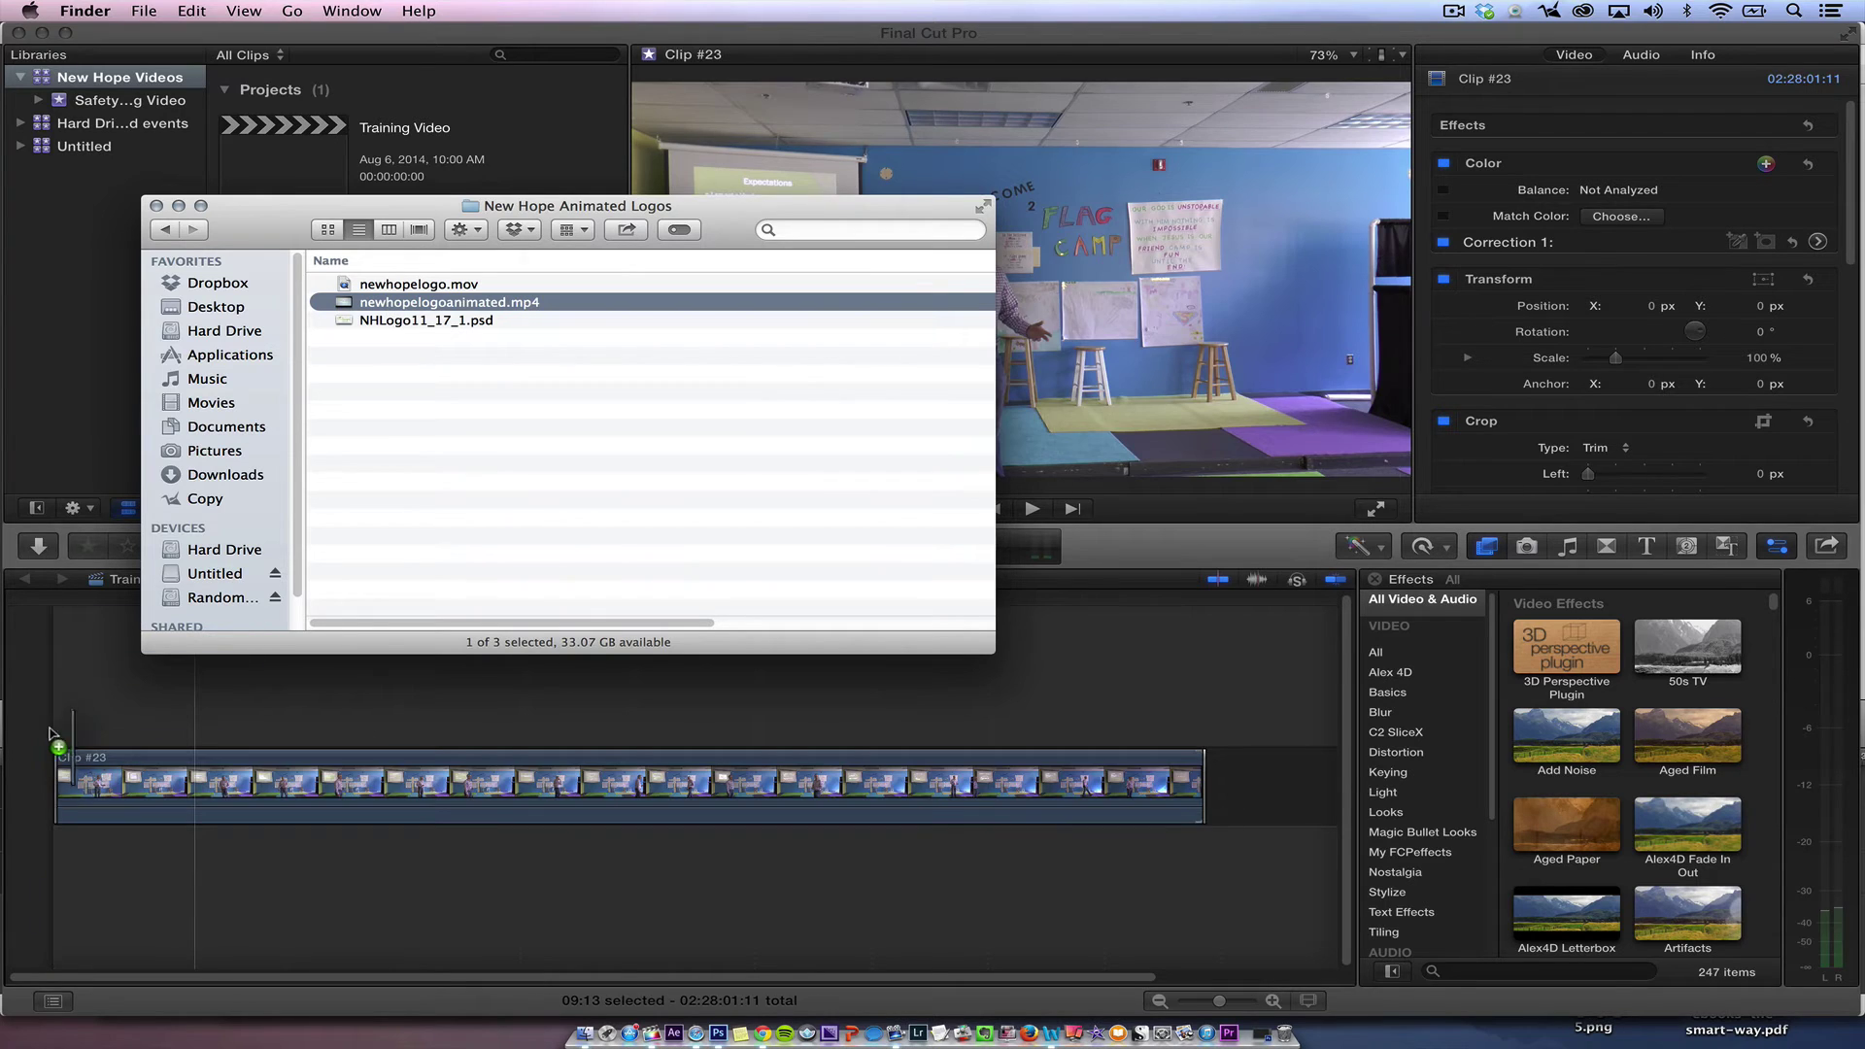
pyautogui.moveTo(35, 751); pyautogui.dragTo(60, 758)
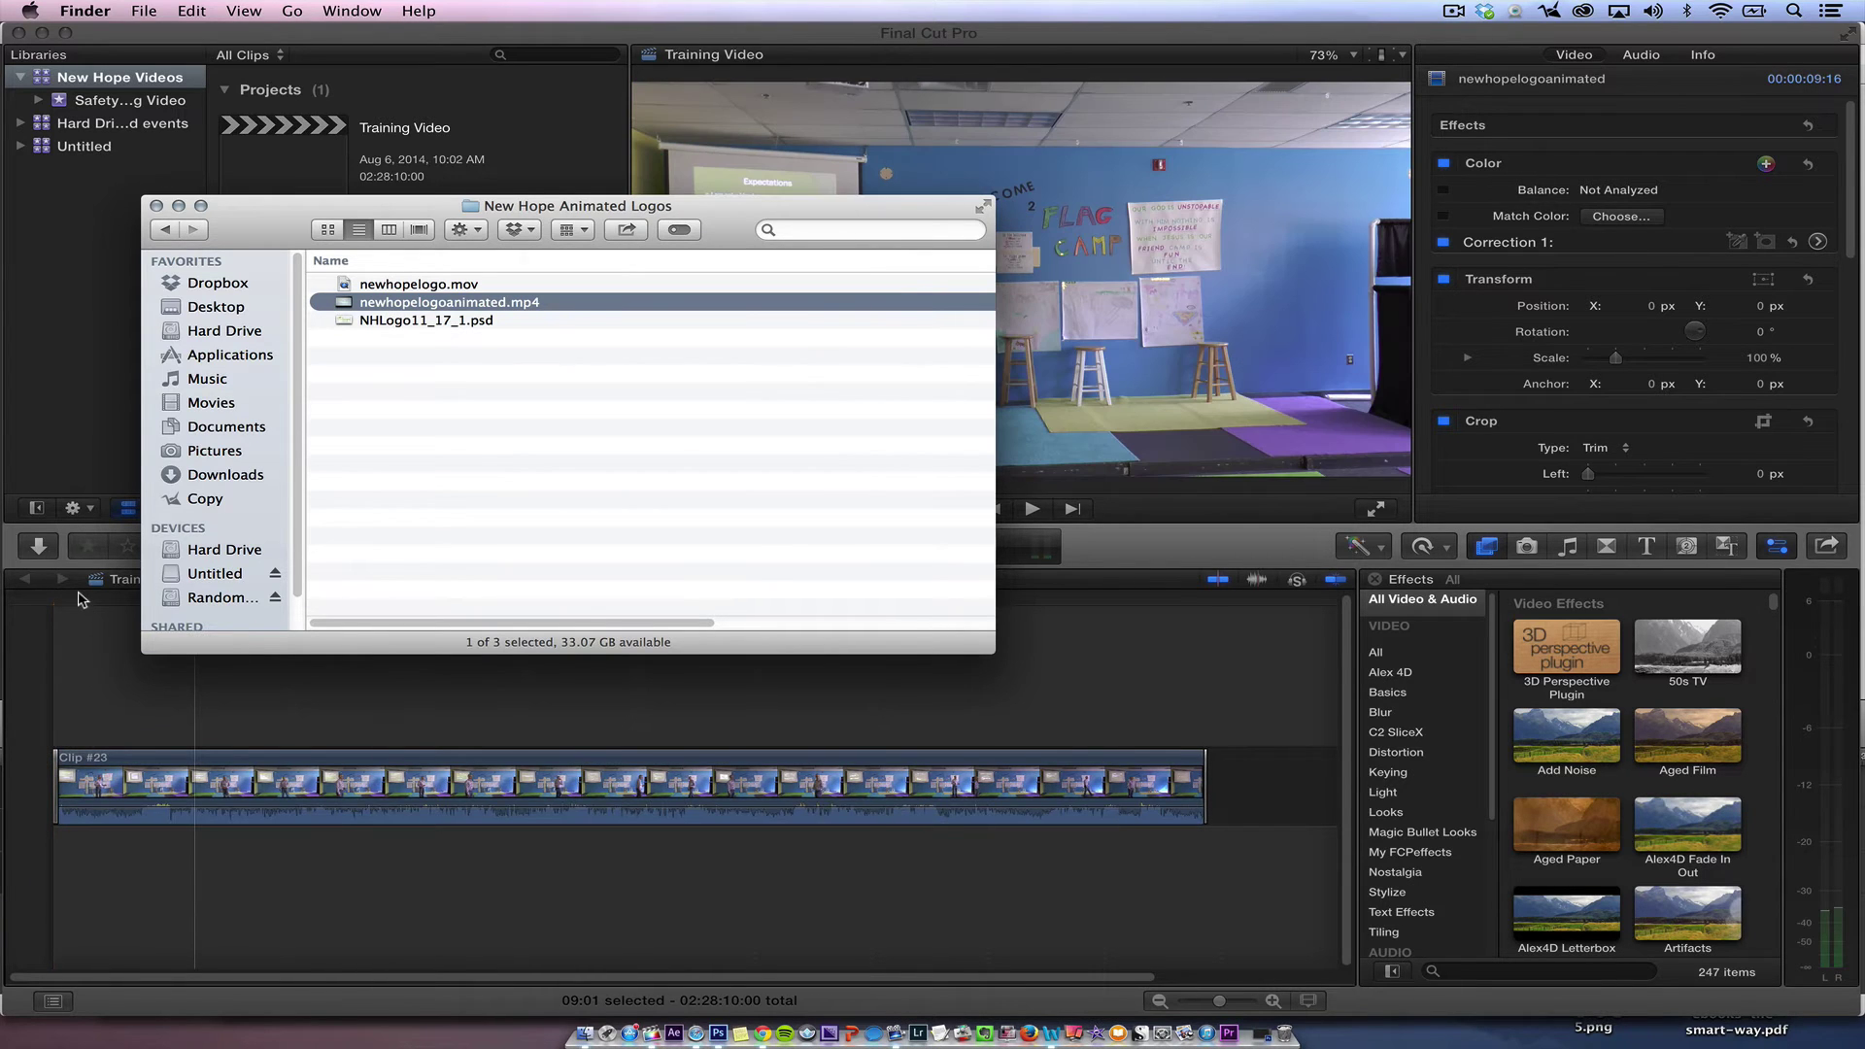
pyautogui.click(81, 619)
pyautogui.press('space')
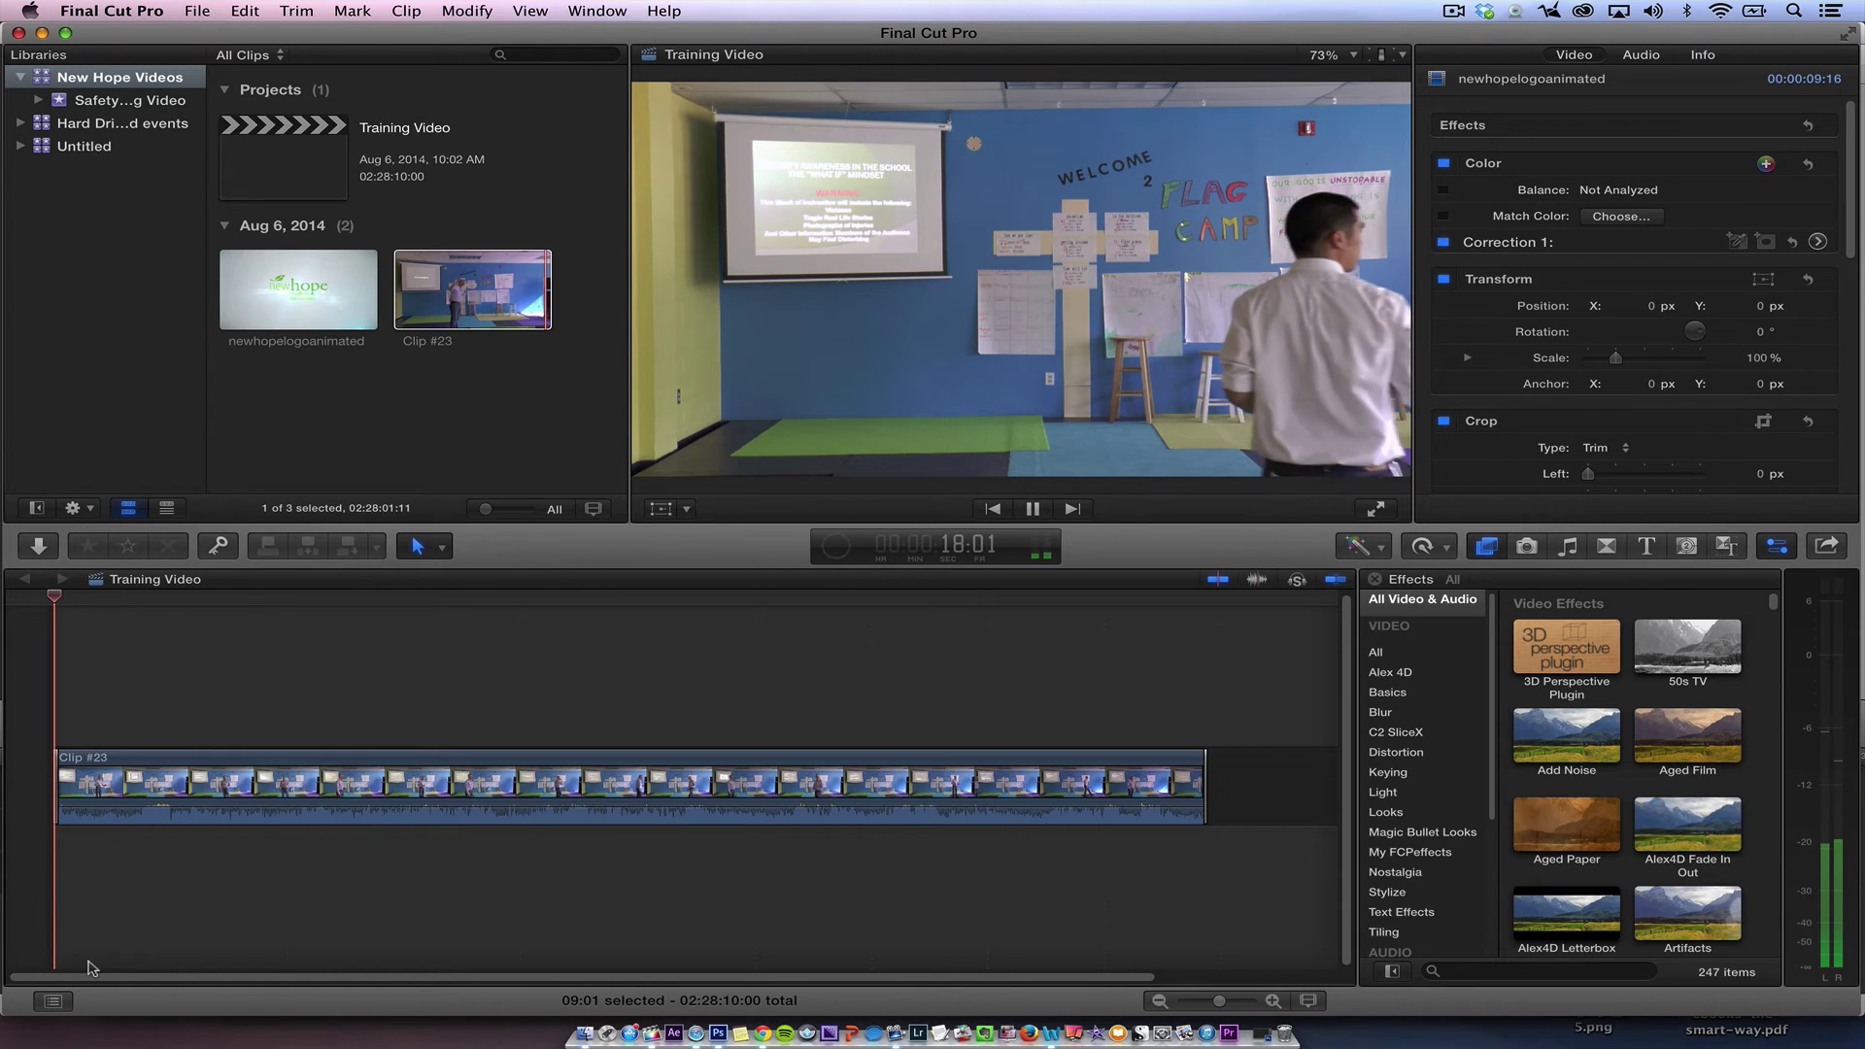
pyautogui.moveTo(1219, 1001); pyautogui.dragTo(1247, 1003)
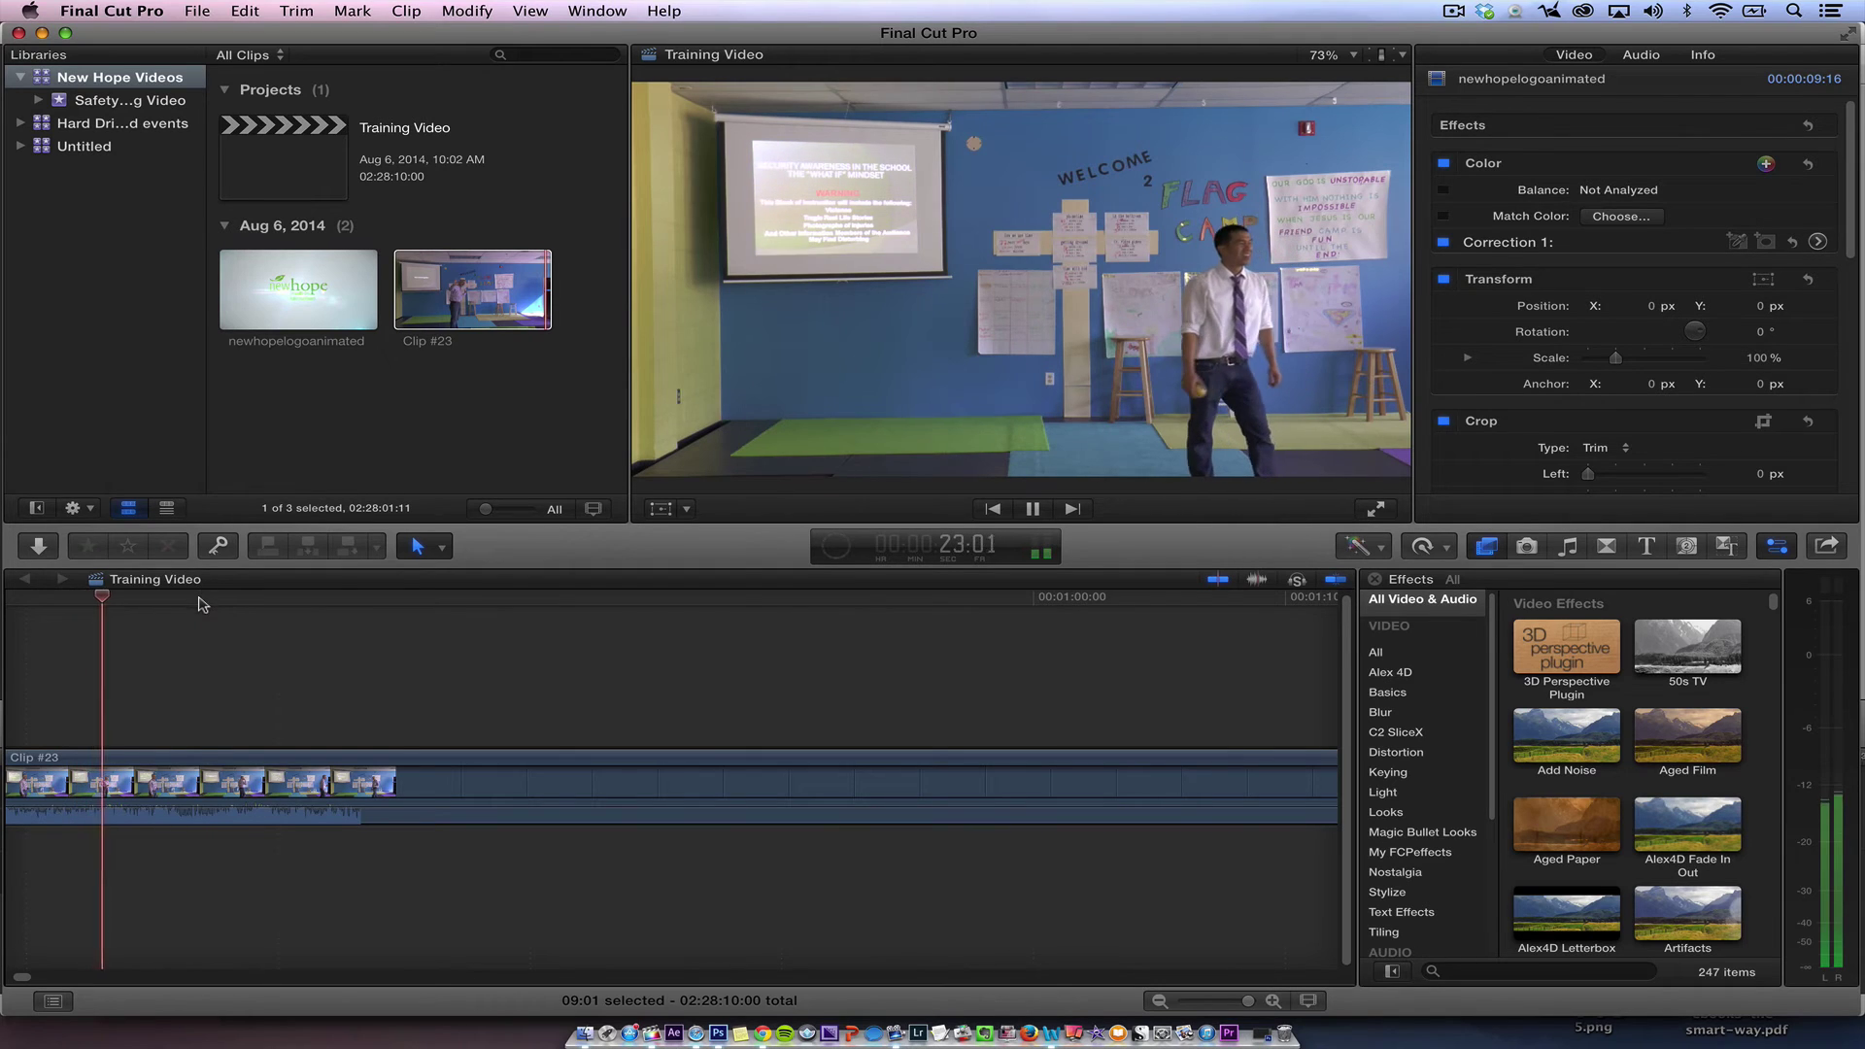
pyautogui.click(205, 595)
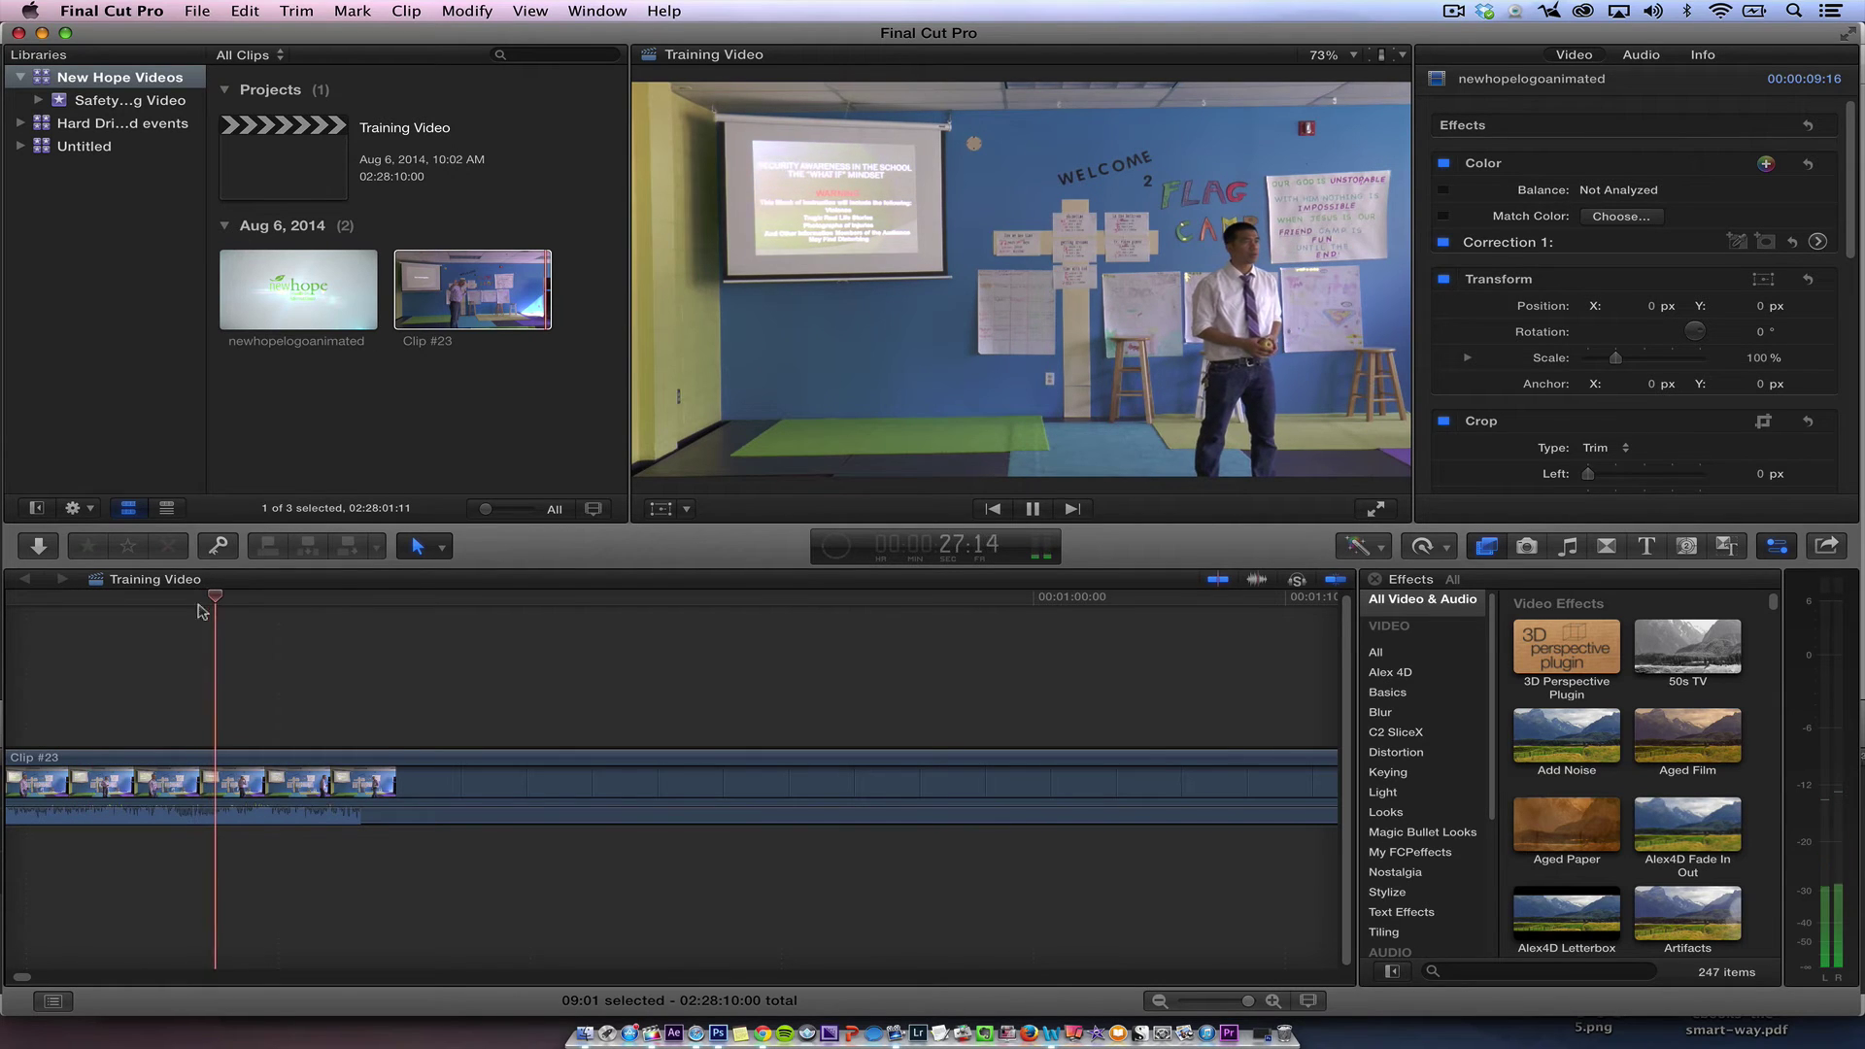
pyautogui.press('space')
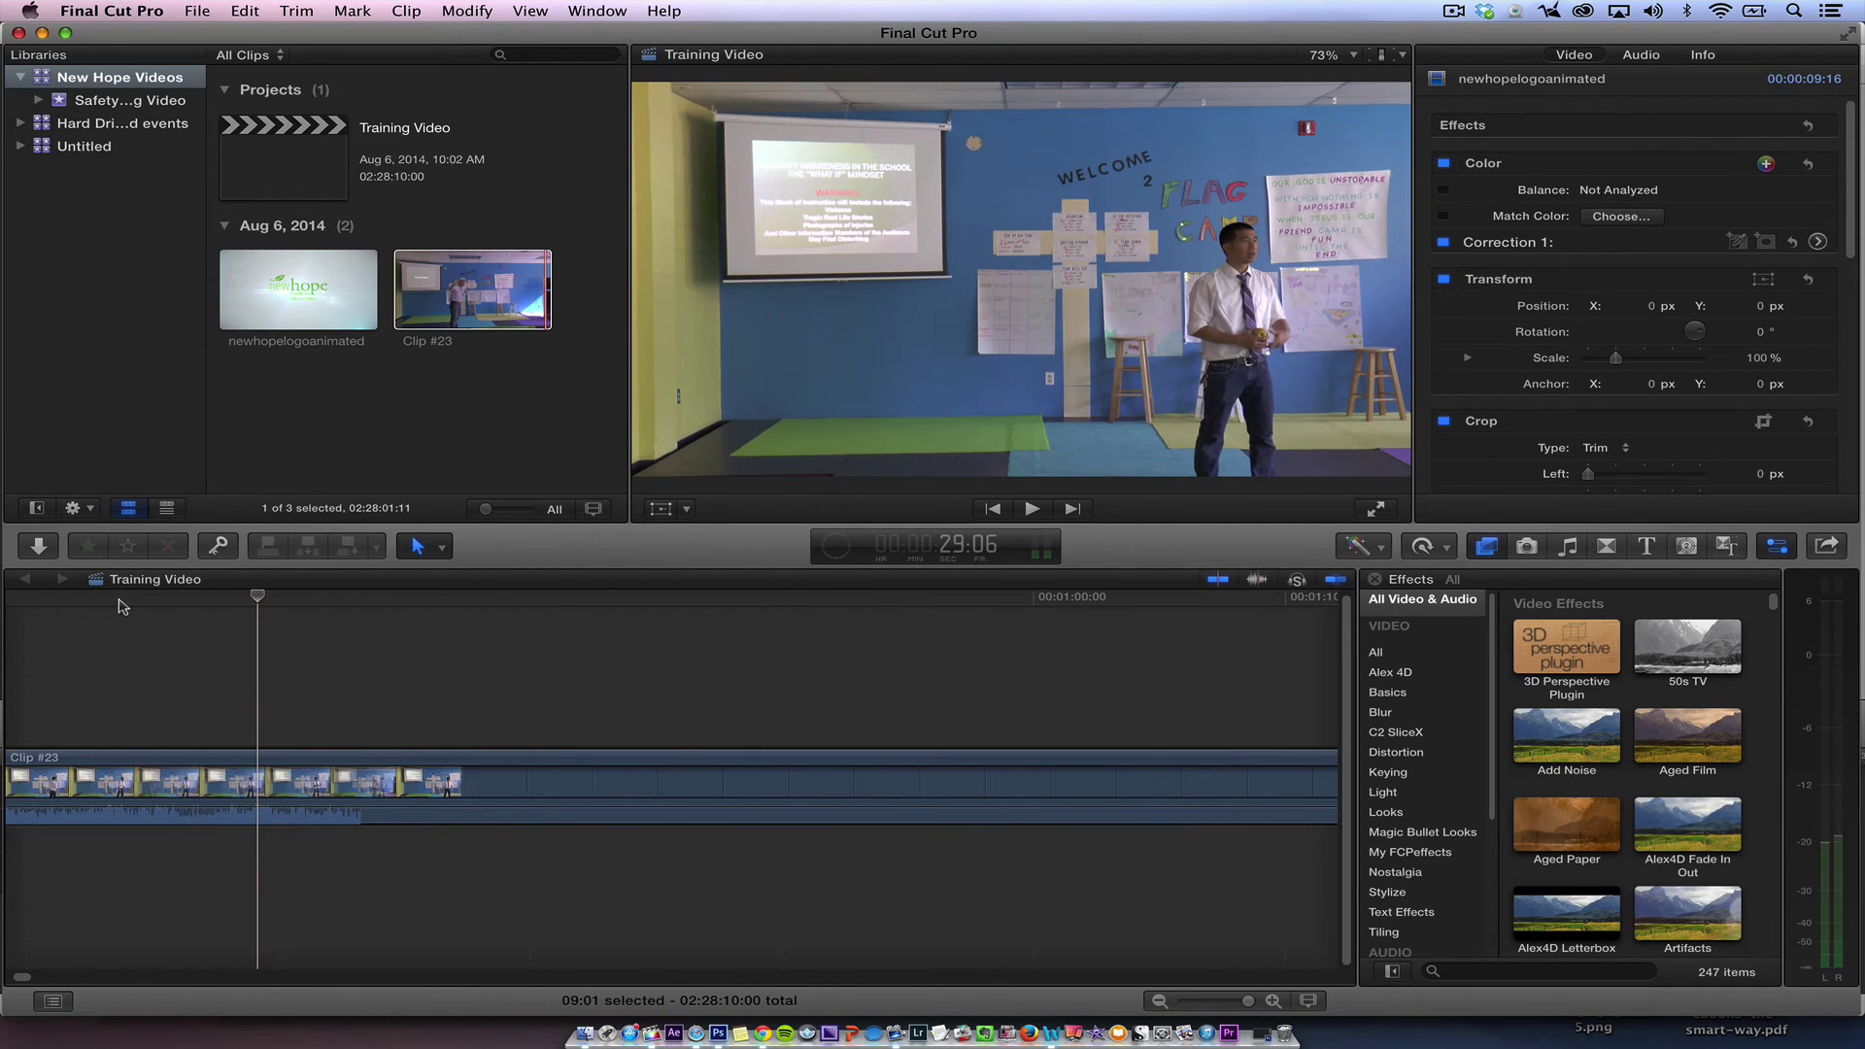
pyautogui.click(75, 596)
pyautogui.press('space')
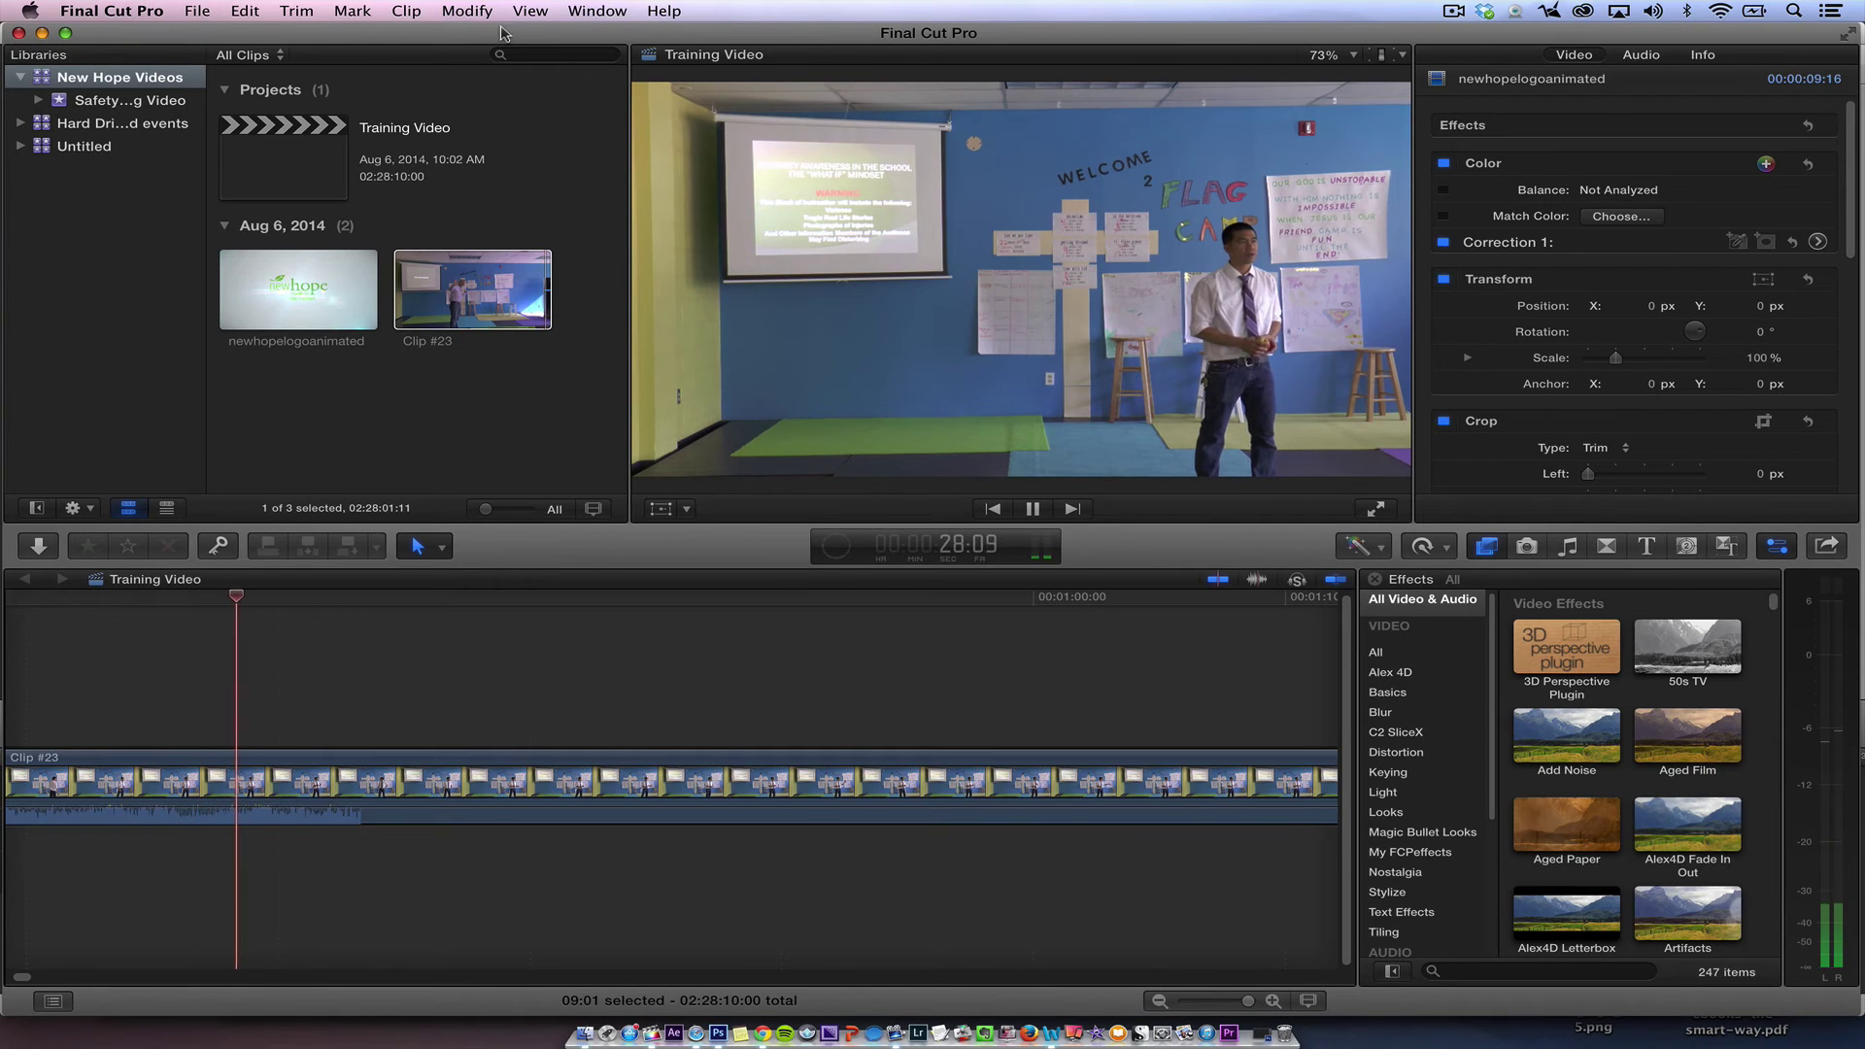
pyautogui.press('space')
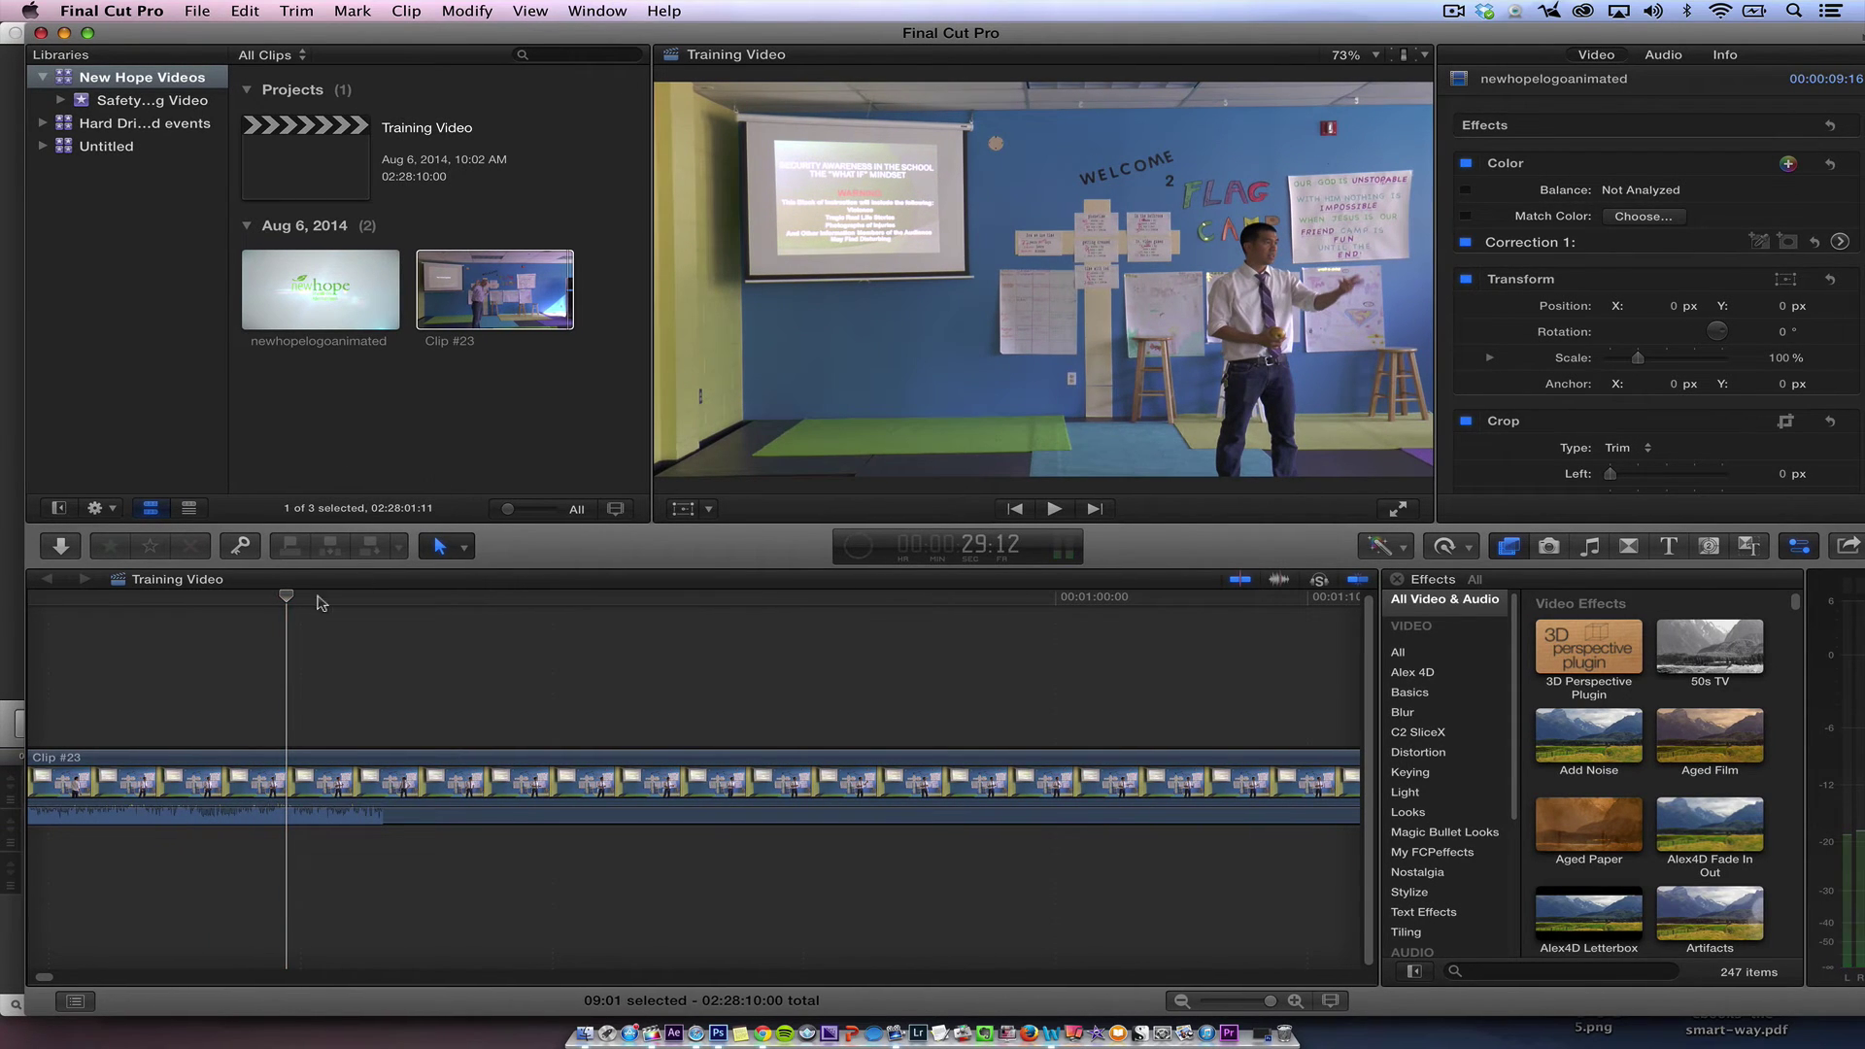
pyautogui.click(252, 606)
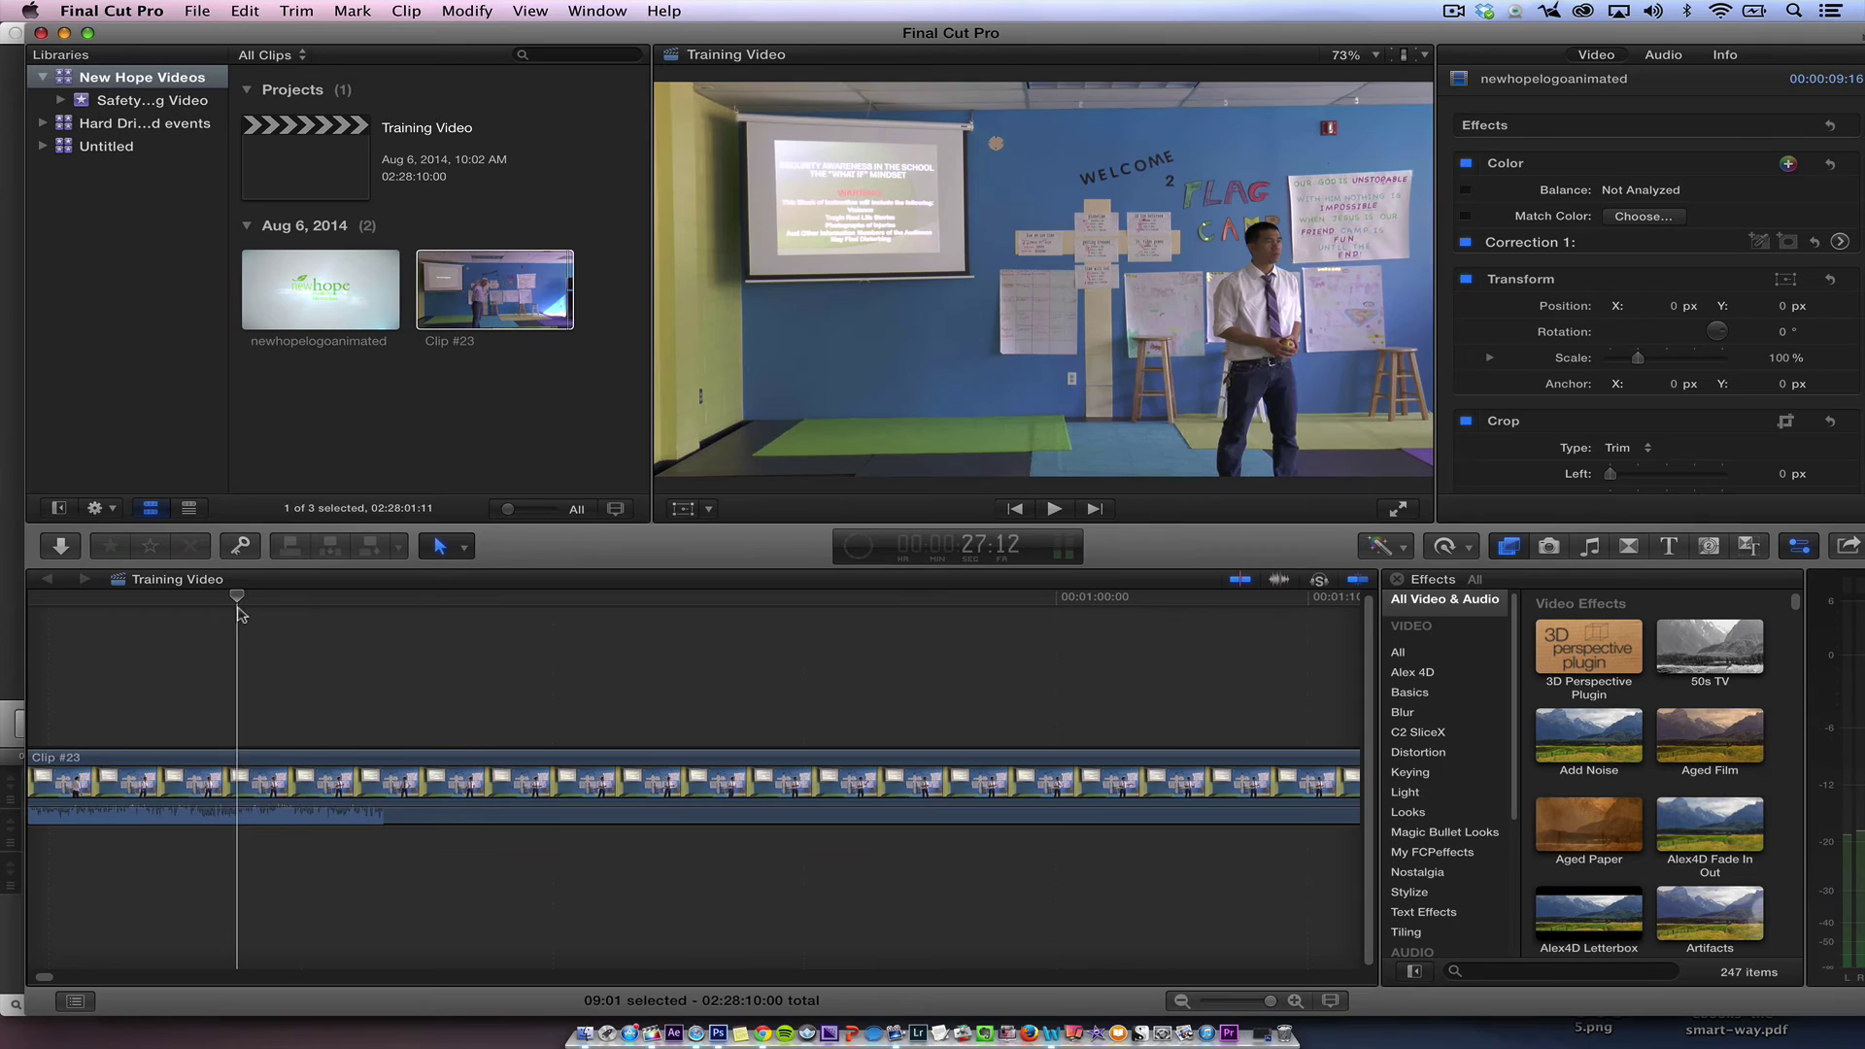
pyautogui.press('space')
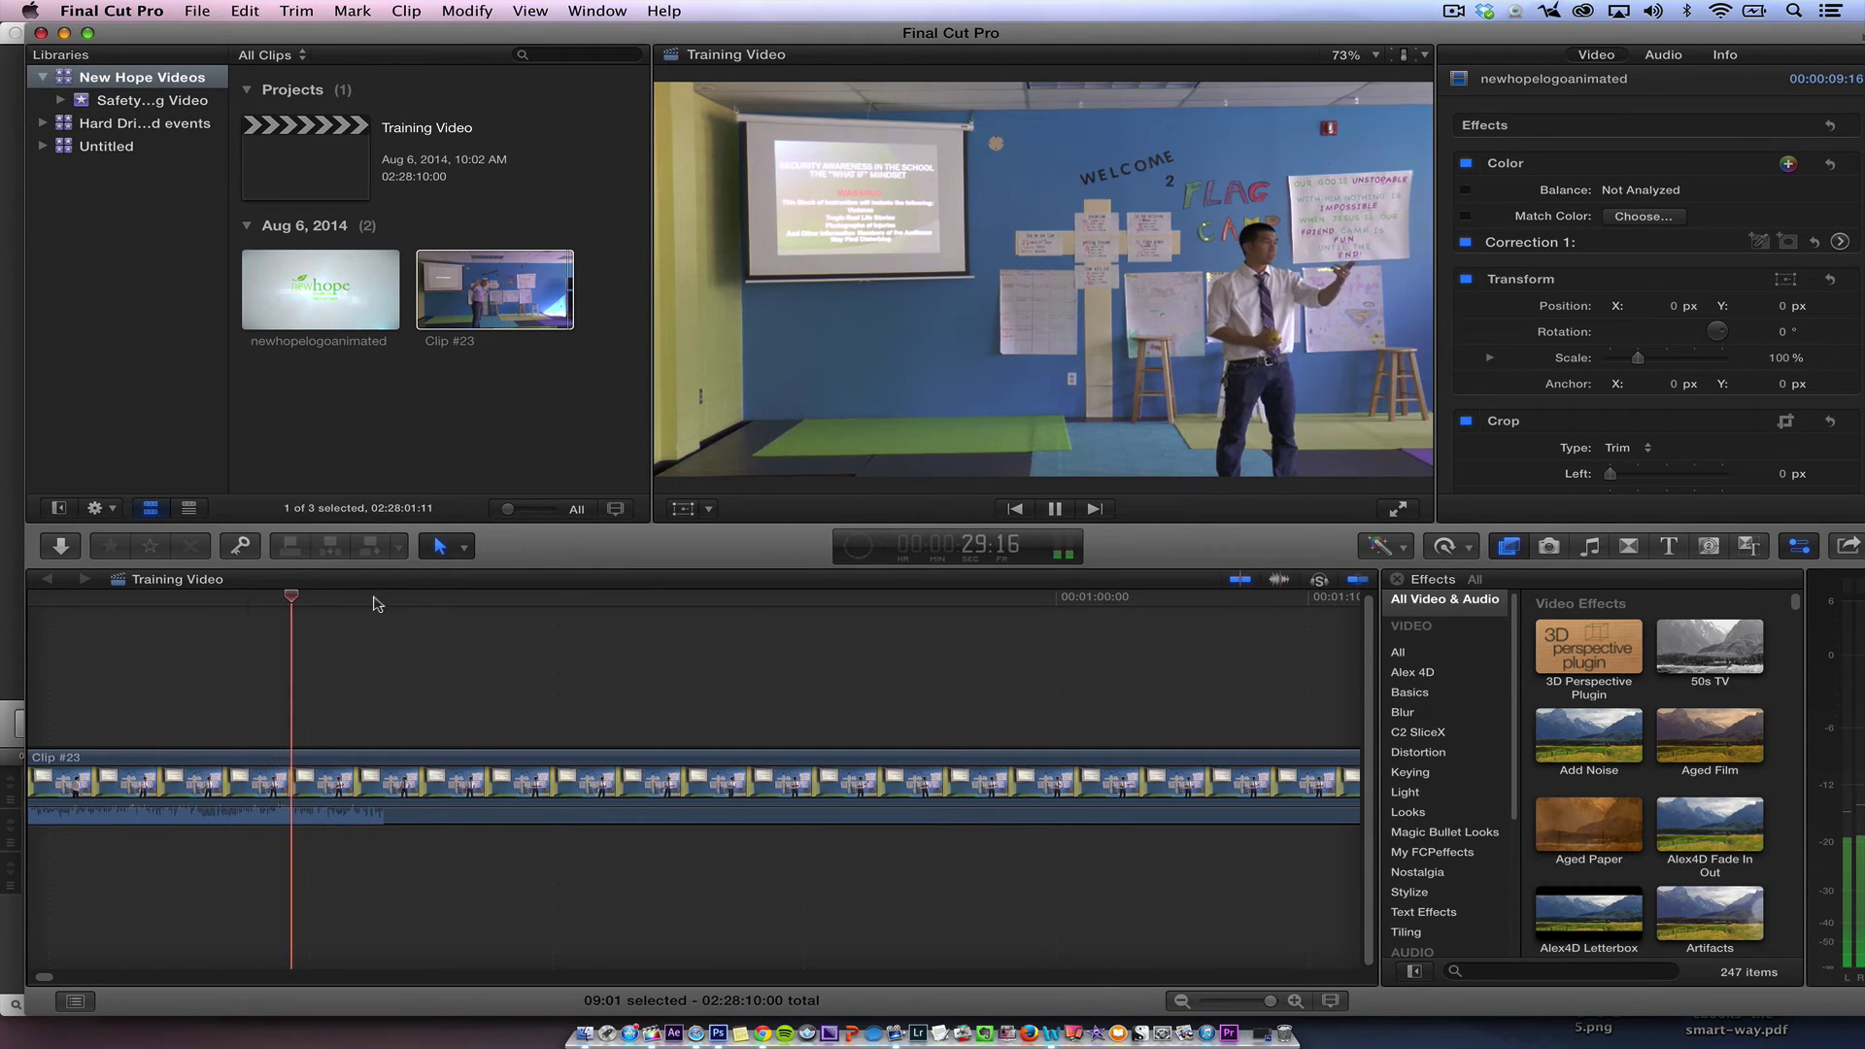
pyautogui.click(766, 607)
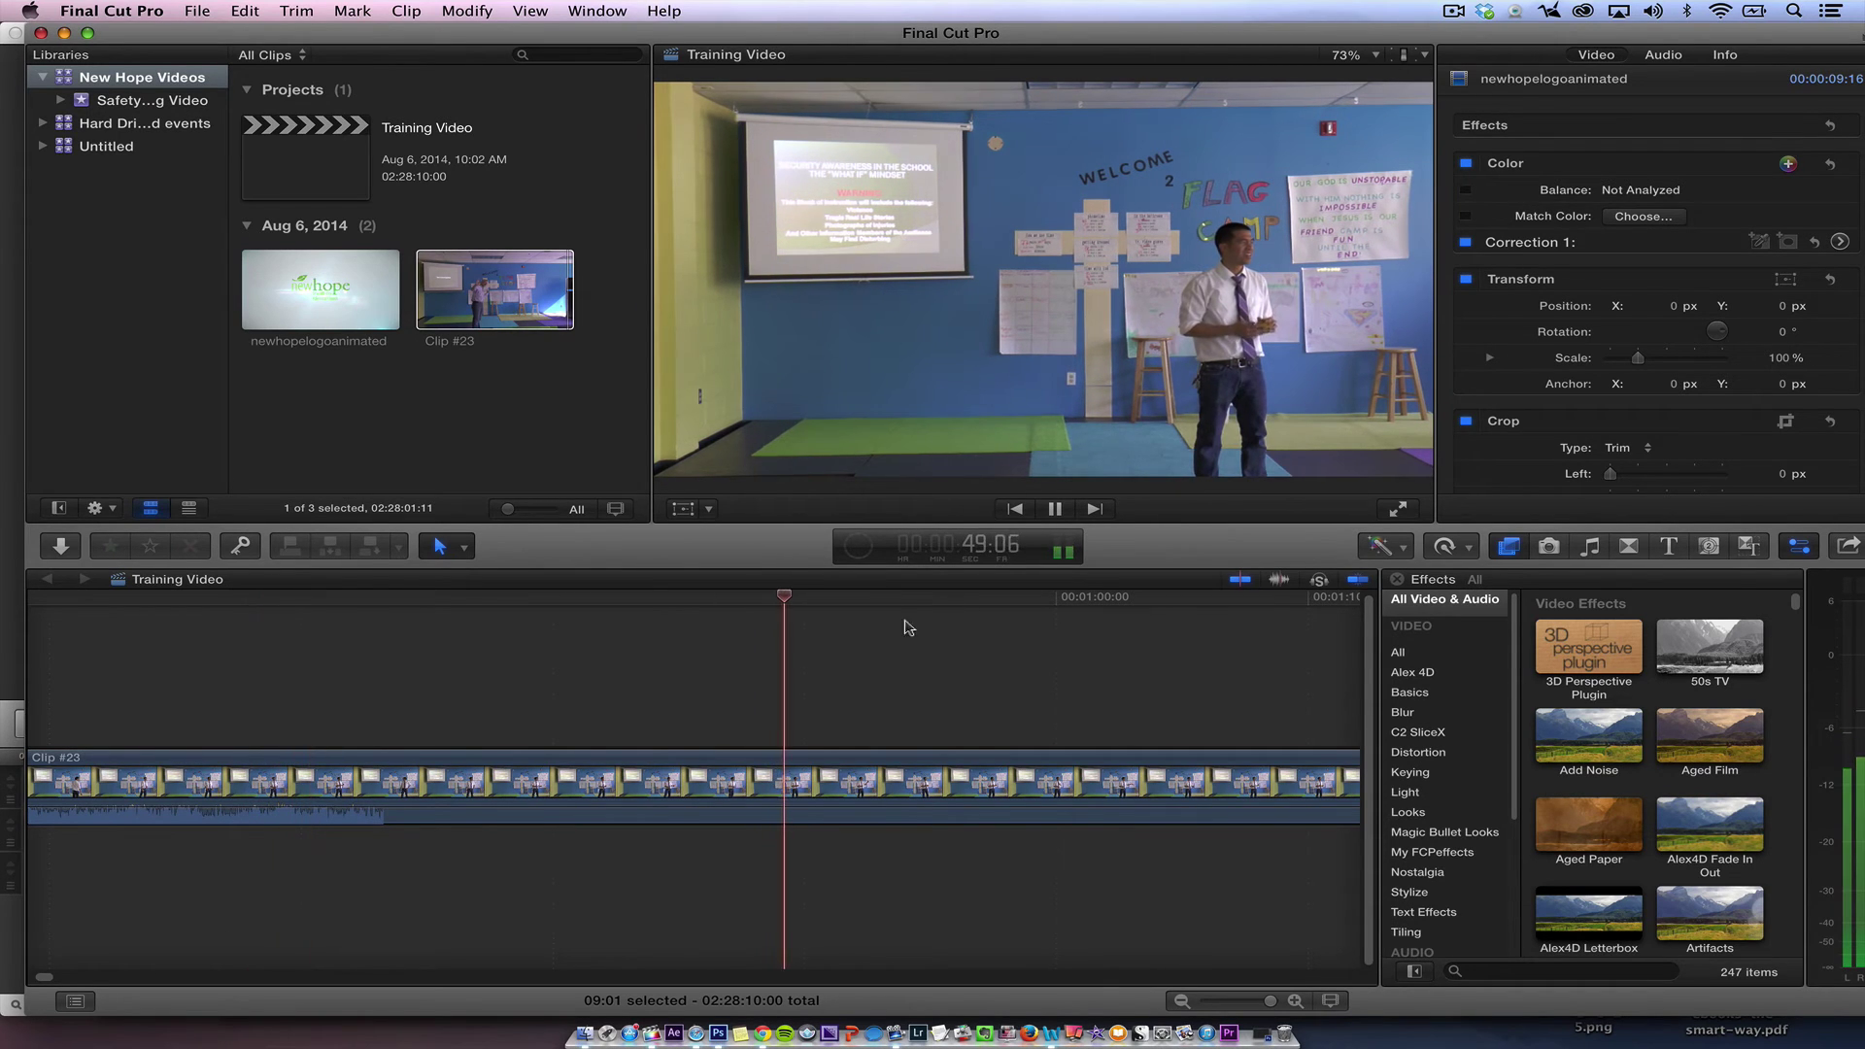
pyautogui.press('space')
pyautogui.hotkey('shift', 'z')
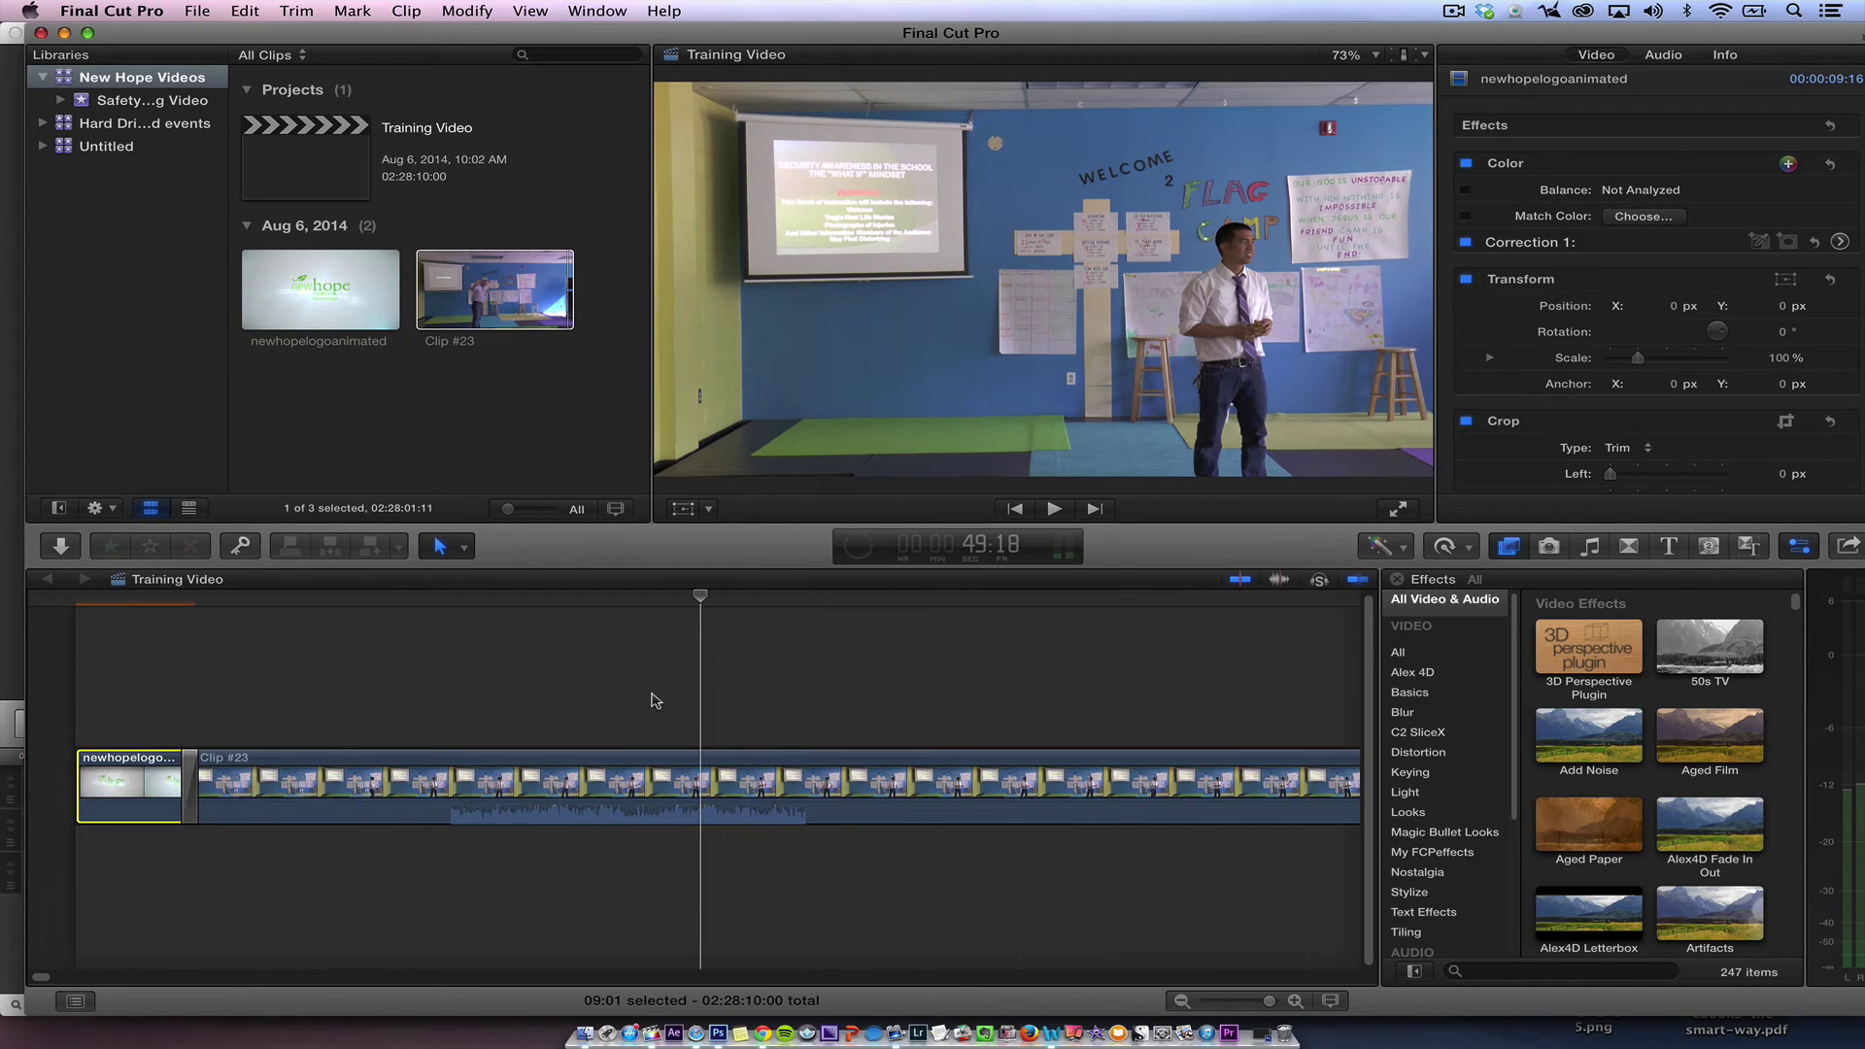
# Find where the talk begins and trim Clip #23's start there, shortening the project to 2:27:18.
pyautogui.click(632, 591)
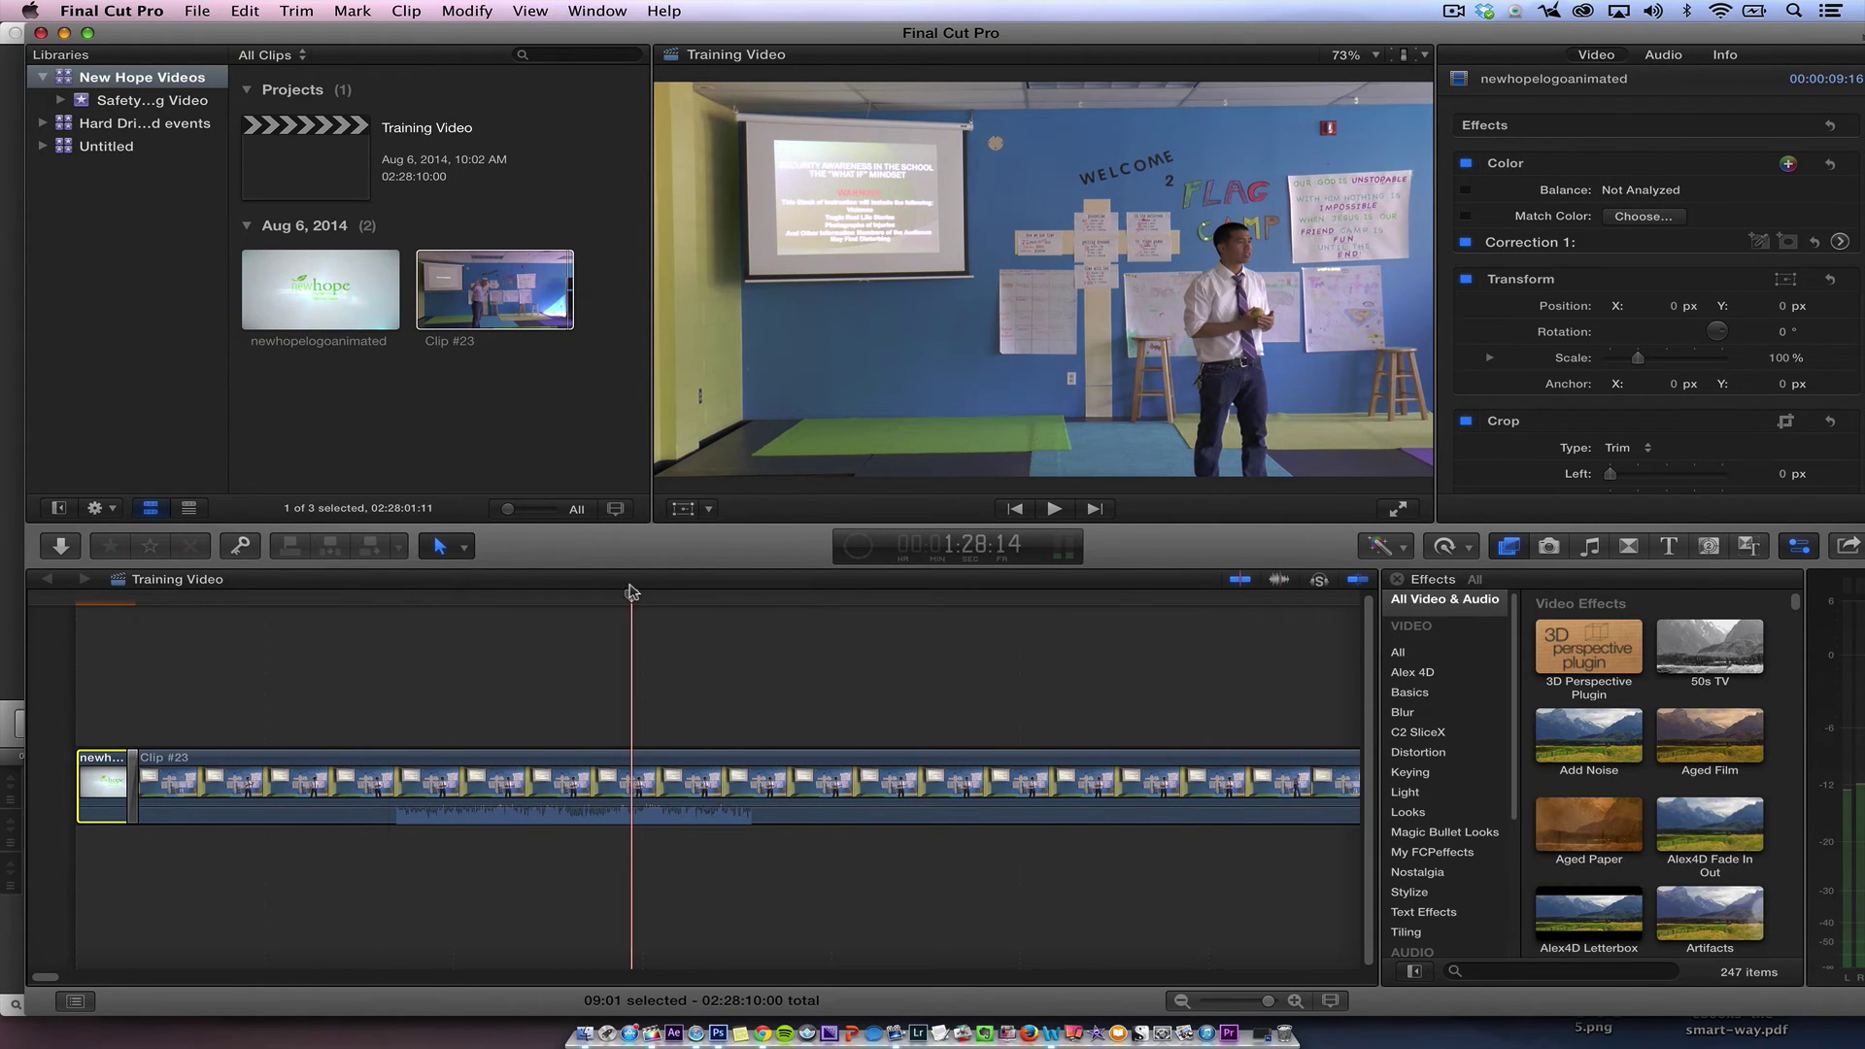
pyautogui.press('space')
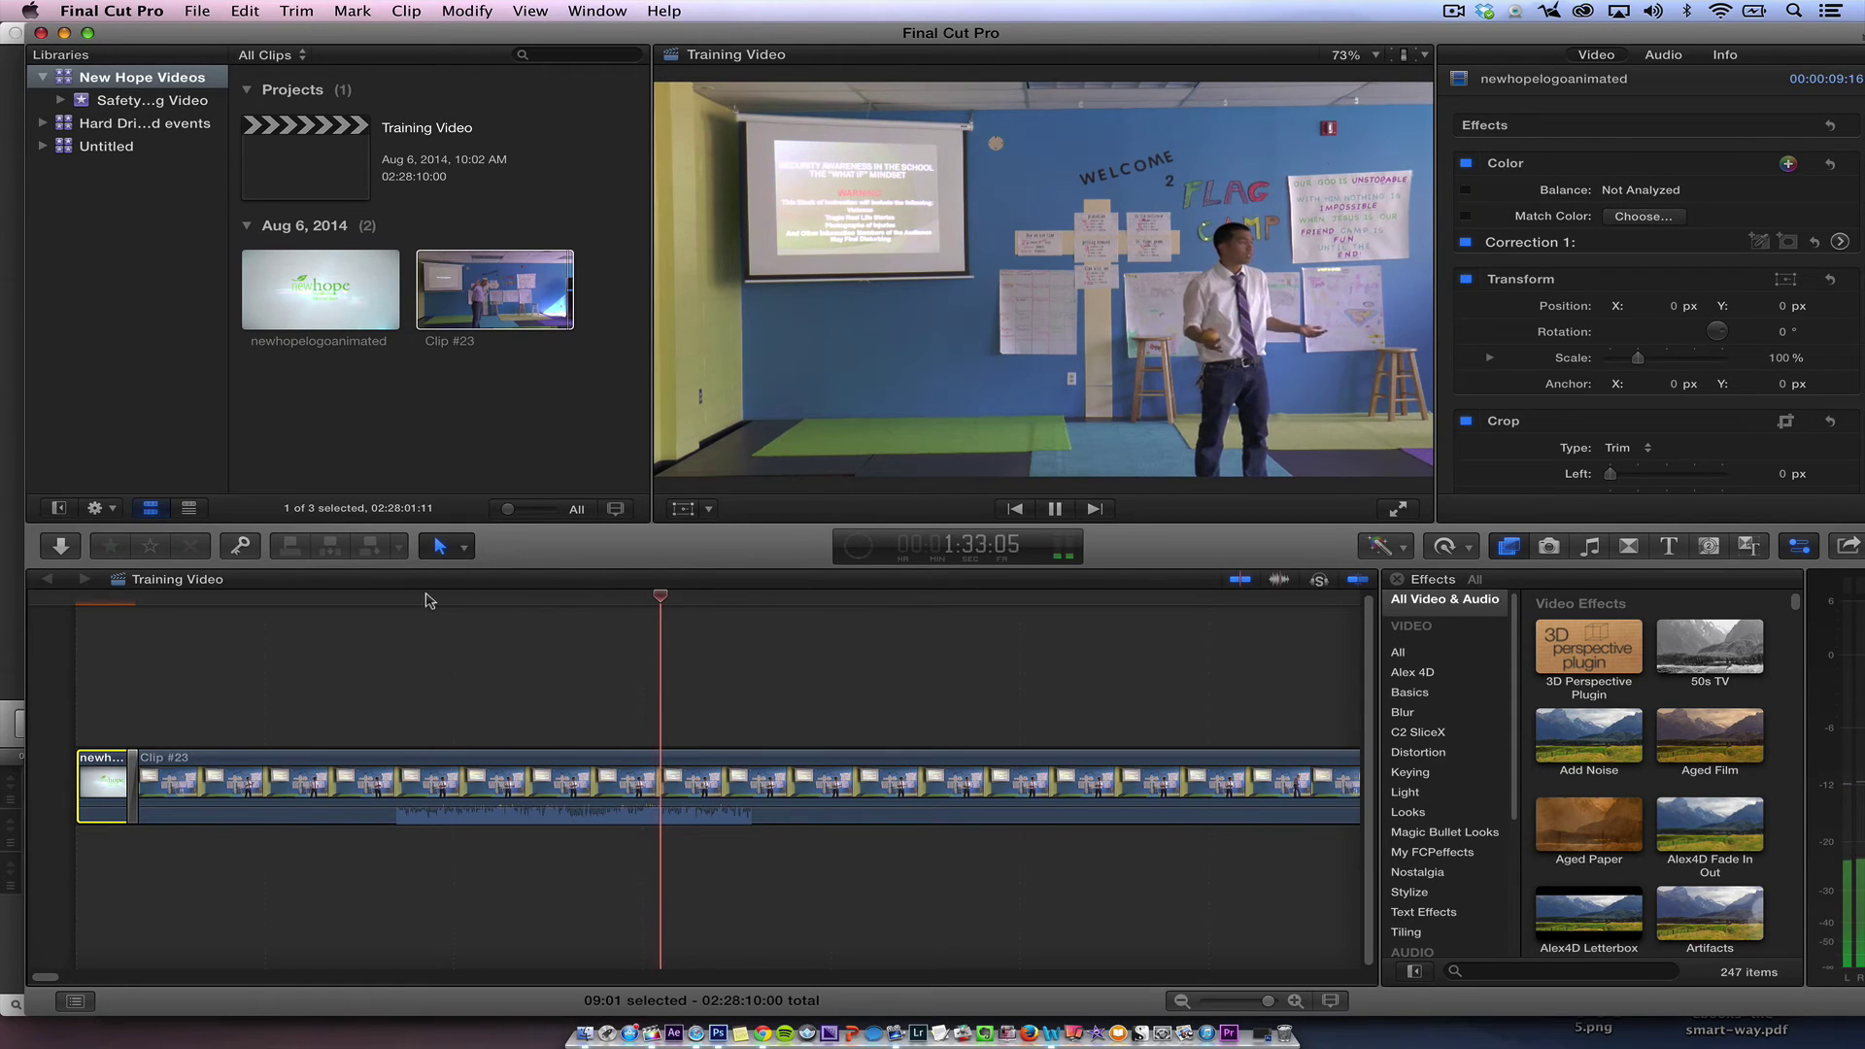
pyautogui.click(381, 601)
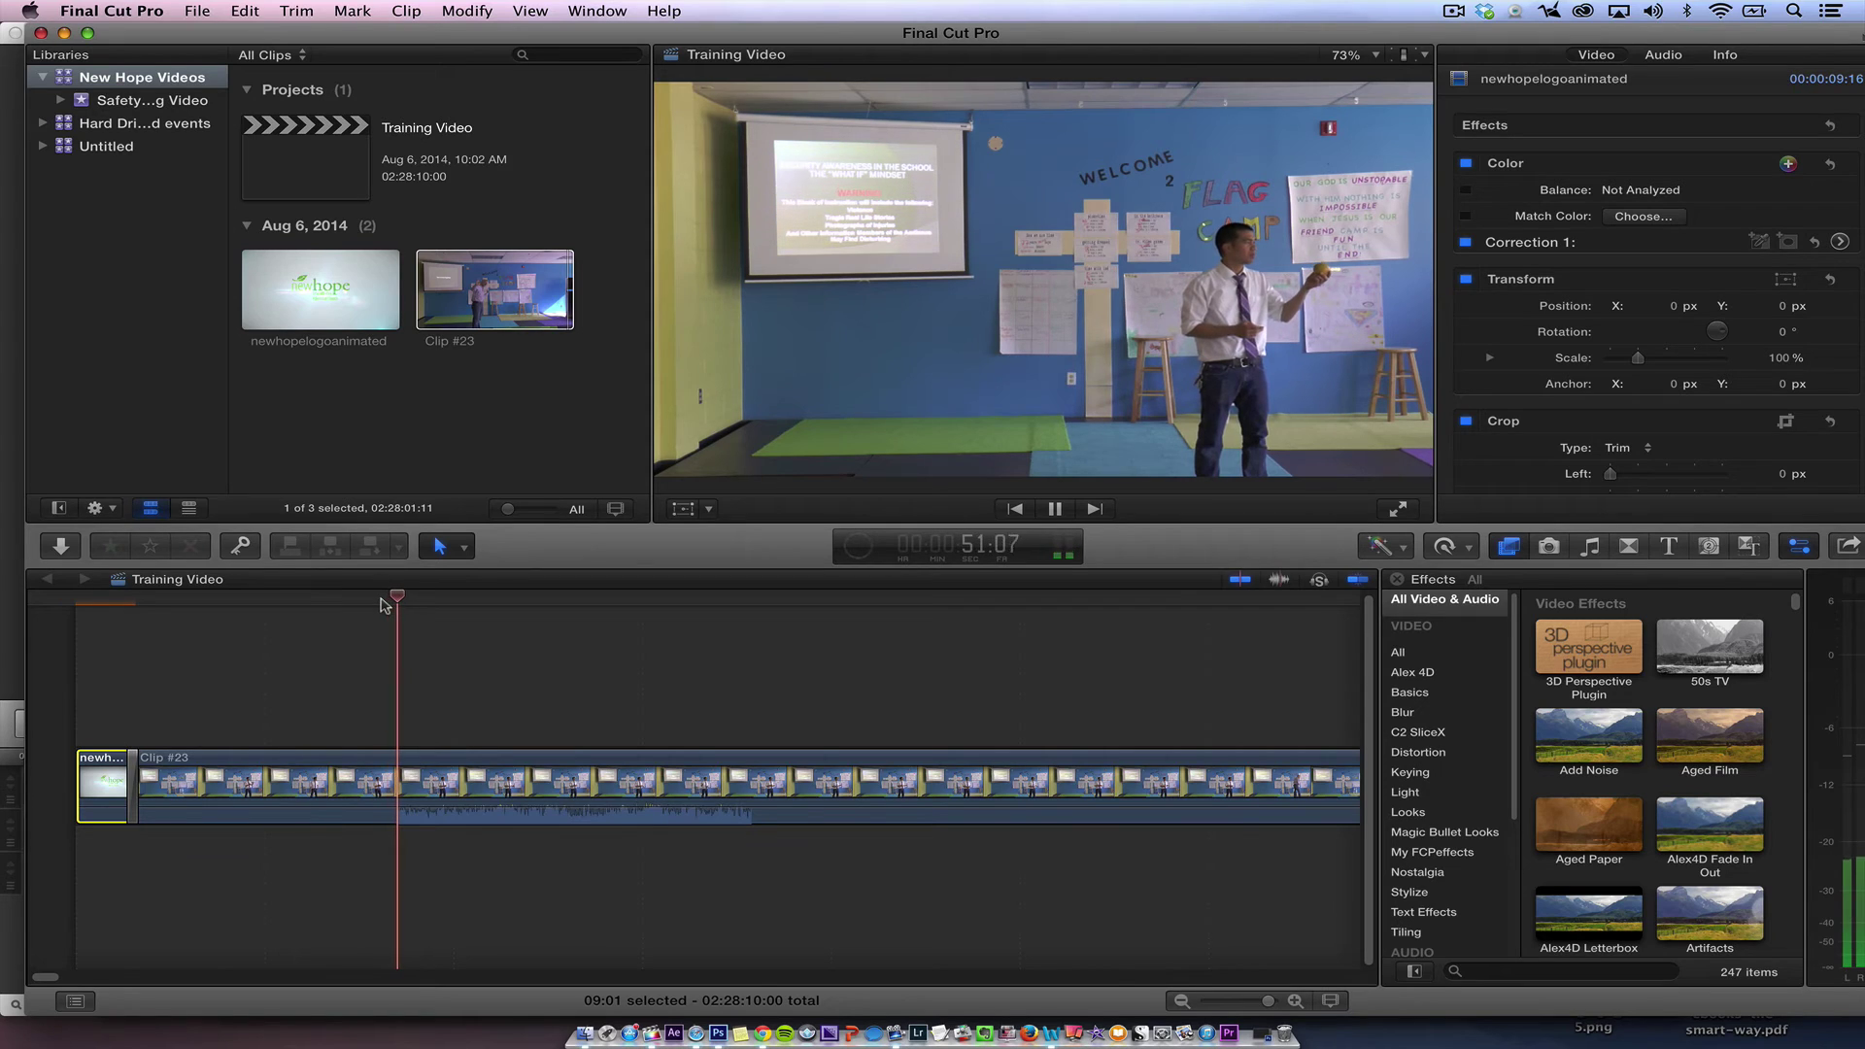
pyautogui.click(455, 601)
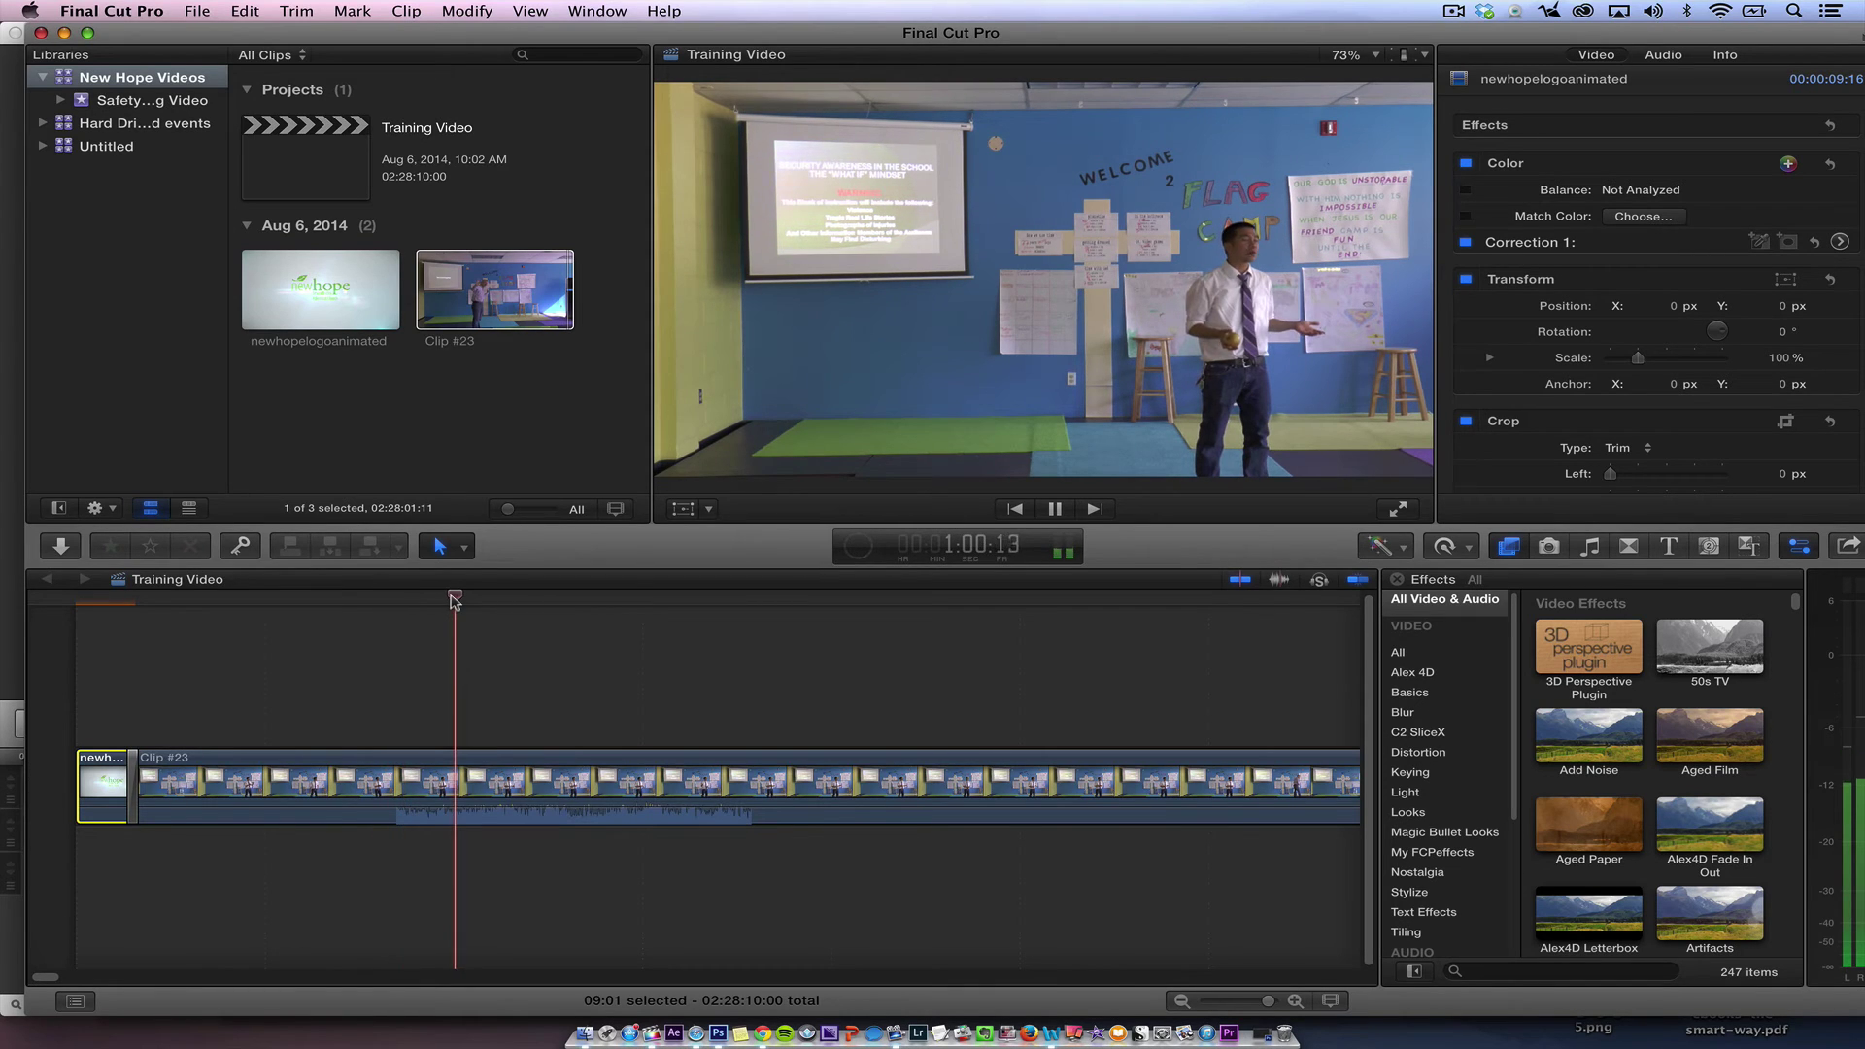
pyautogui.press('space')
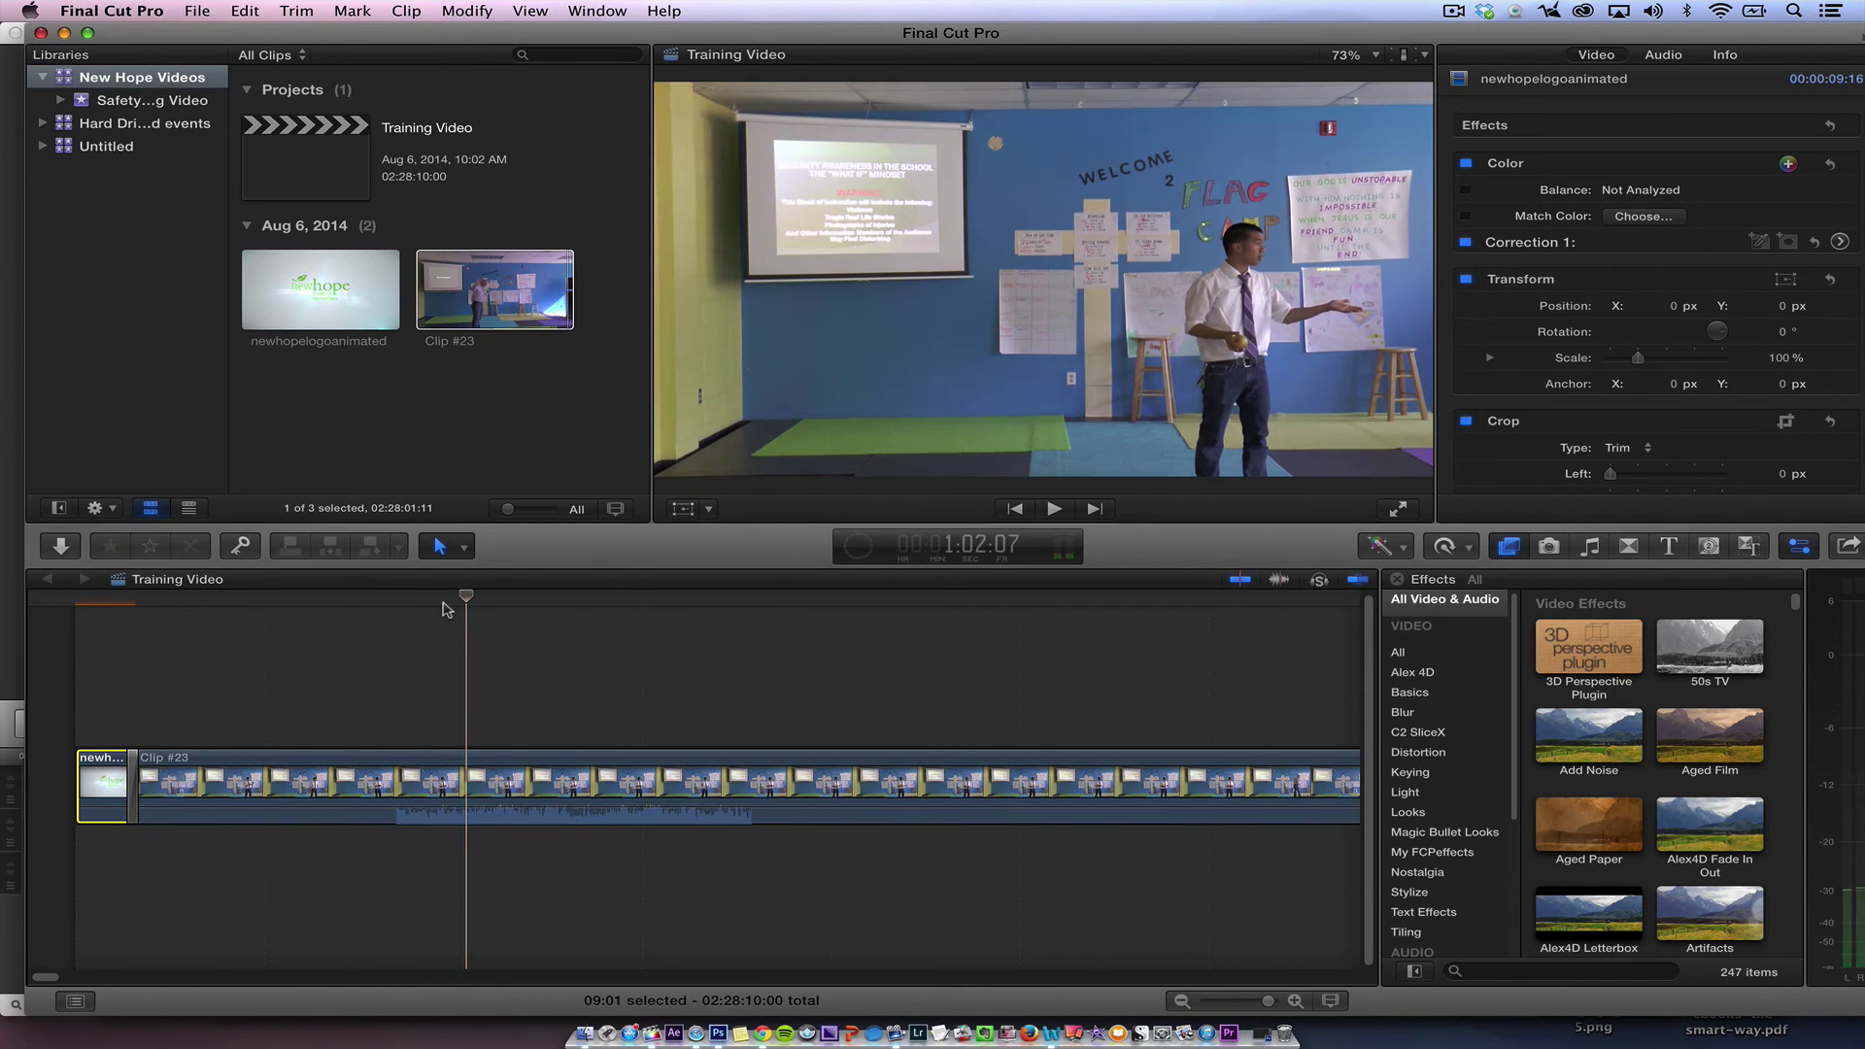
pyautogui.click(432, 603)
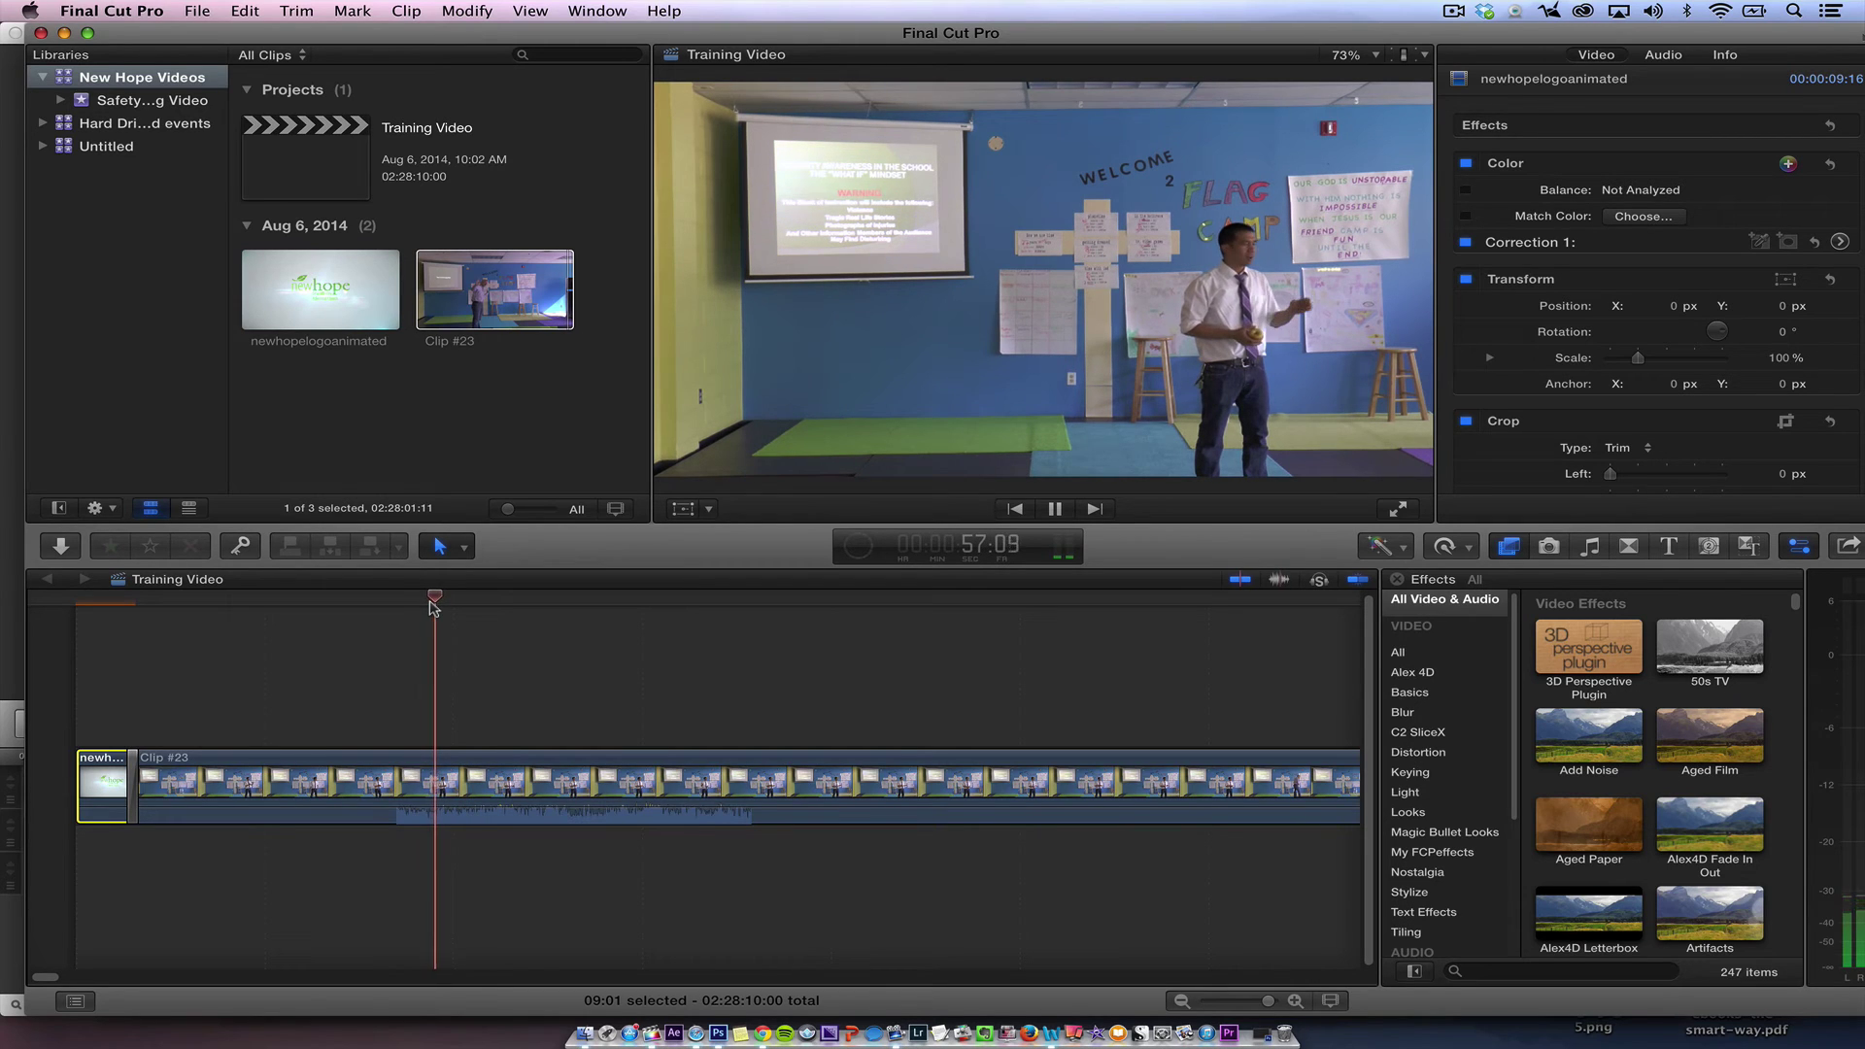
pyautogui.press('space')
pyautogui.press('space')
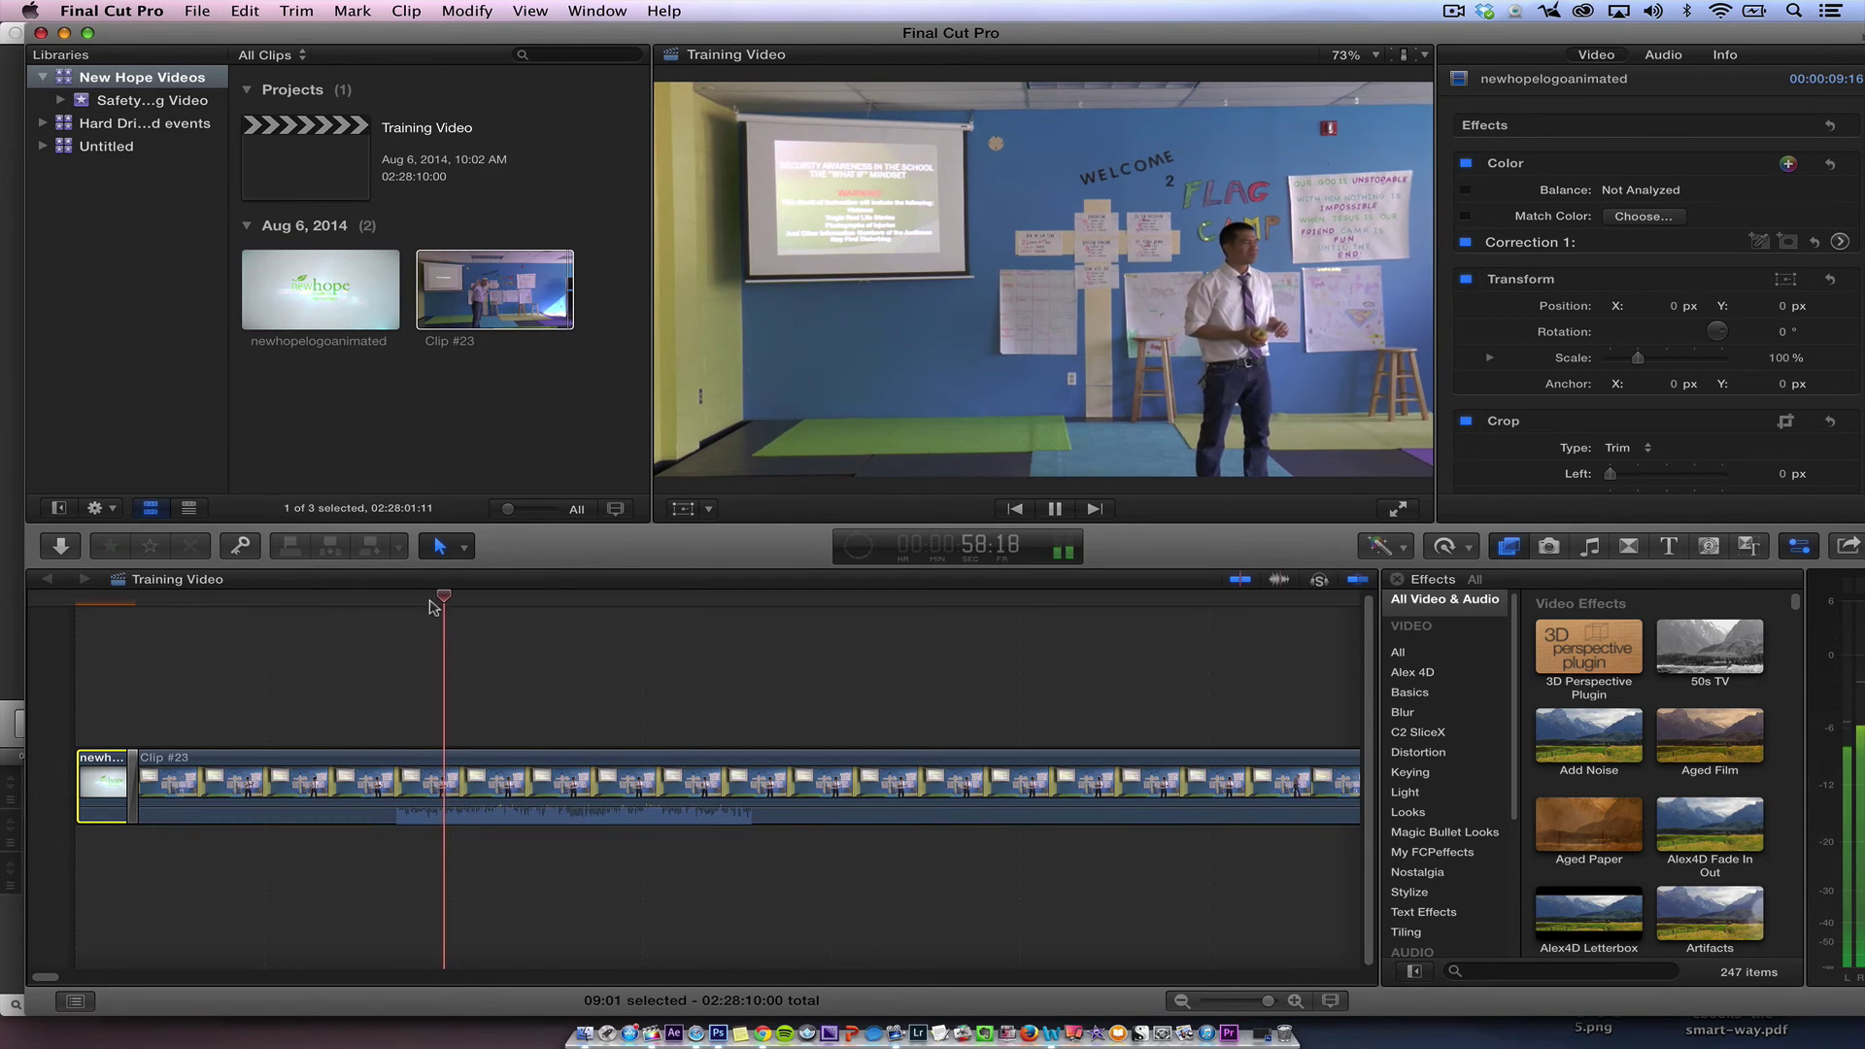
pyautogui.press('space')
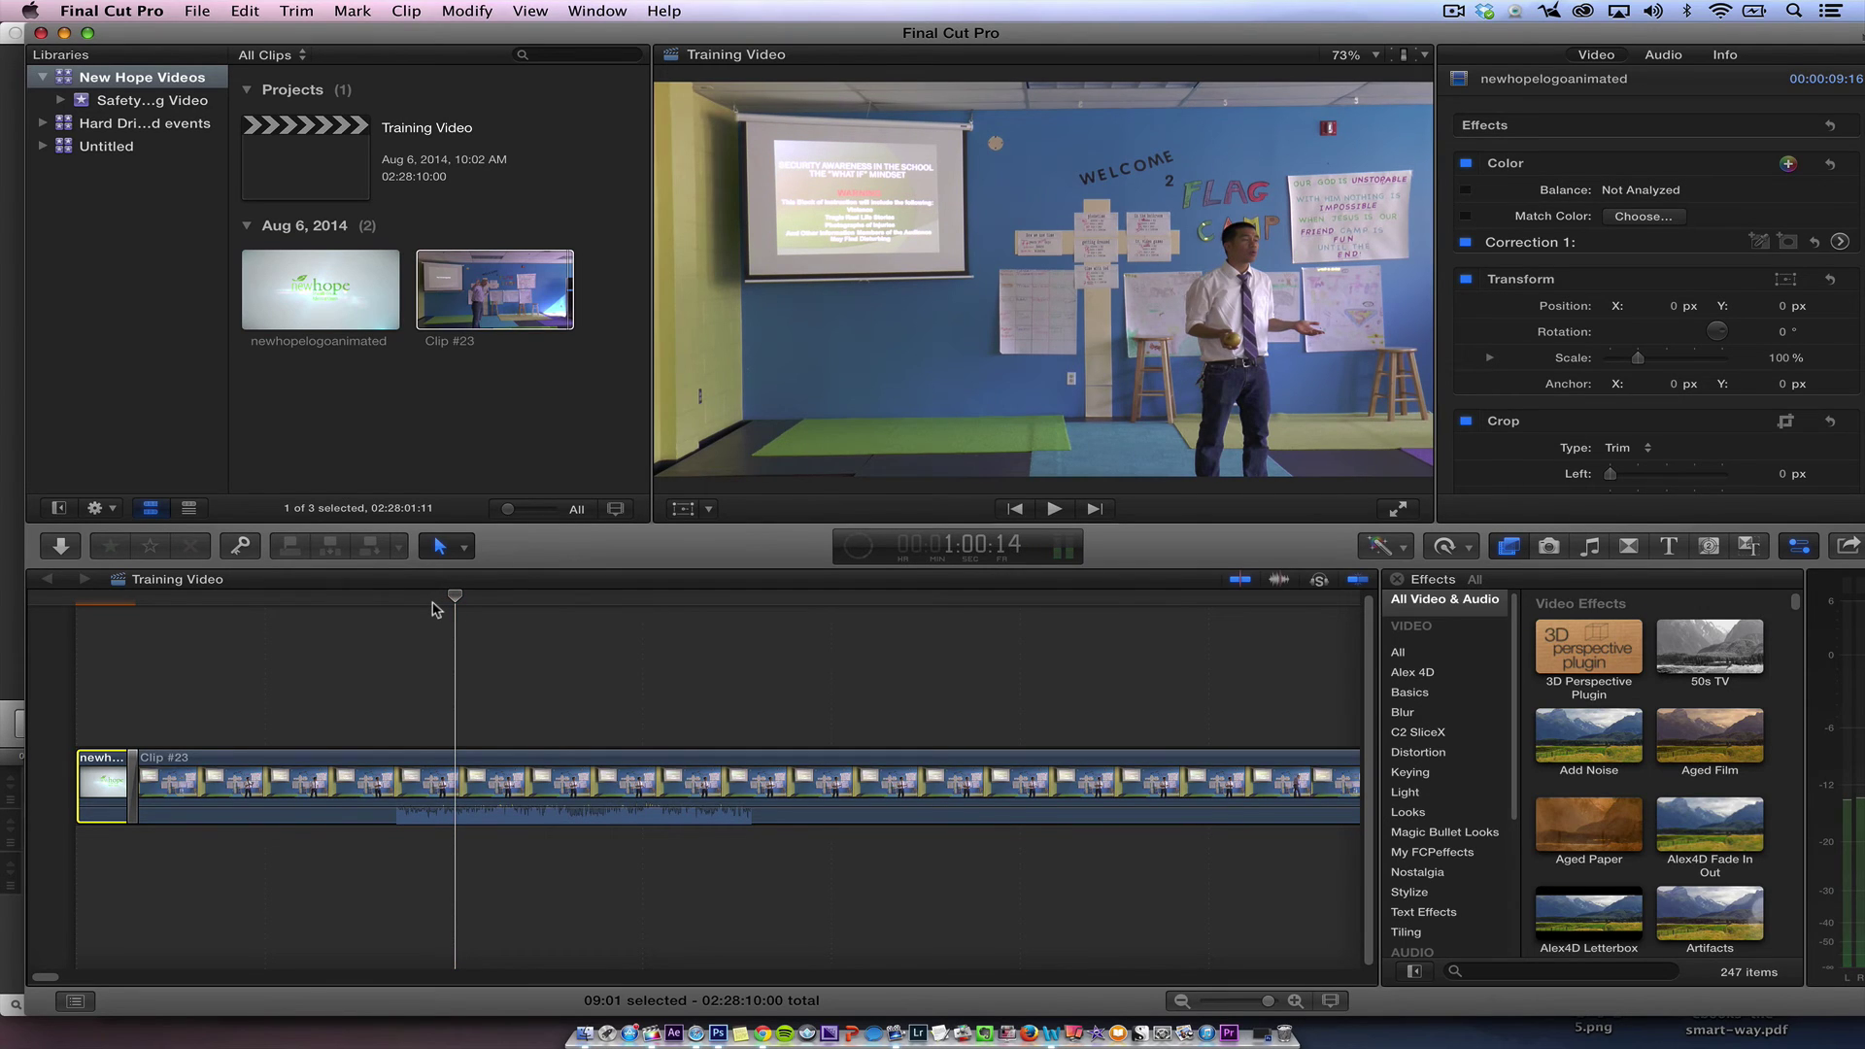
pyautogui.hotkey('alt', '[')
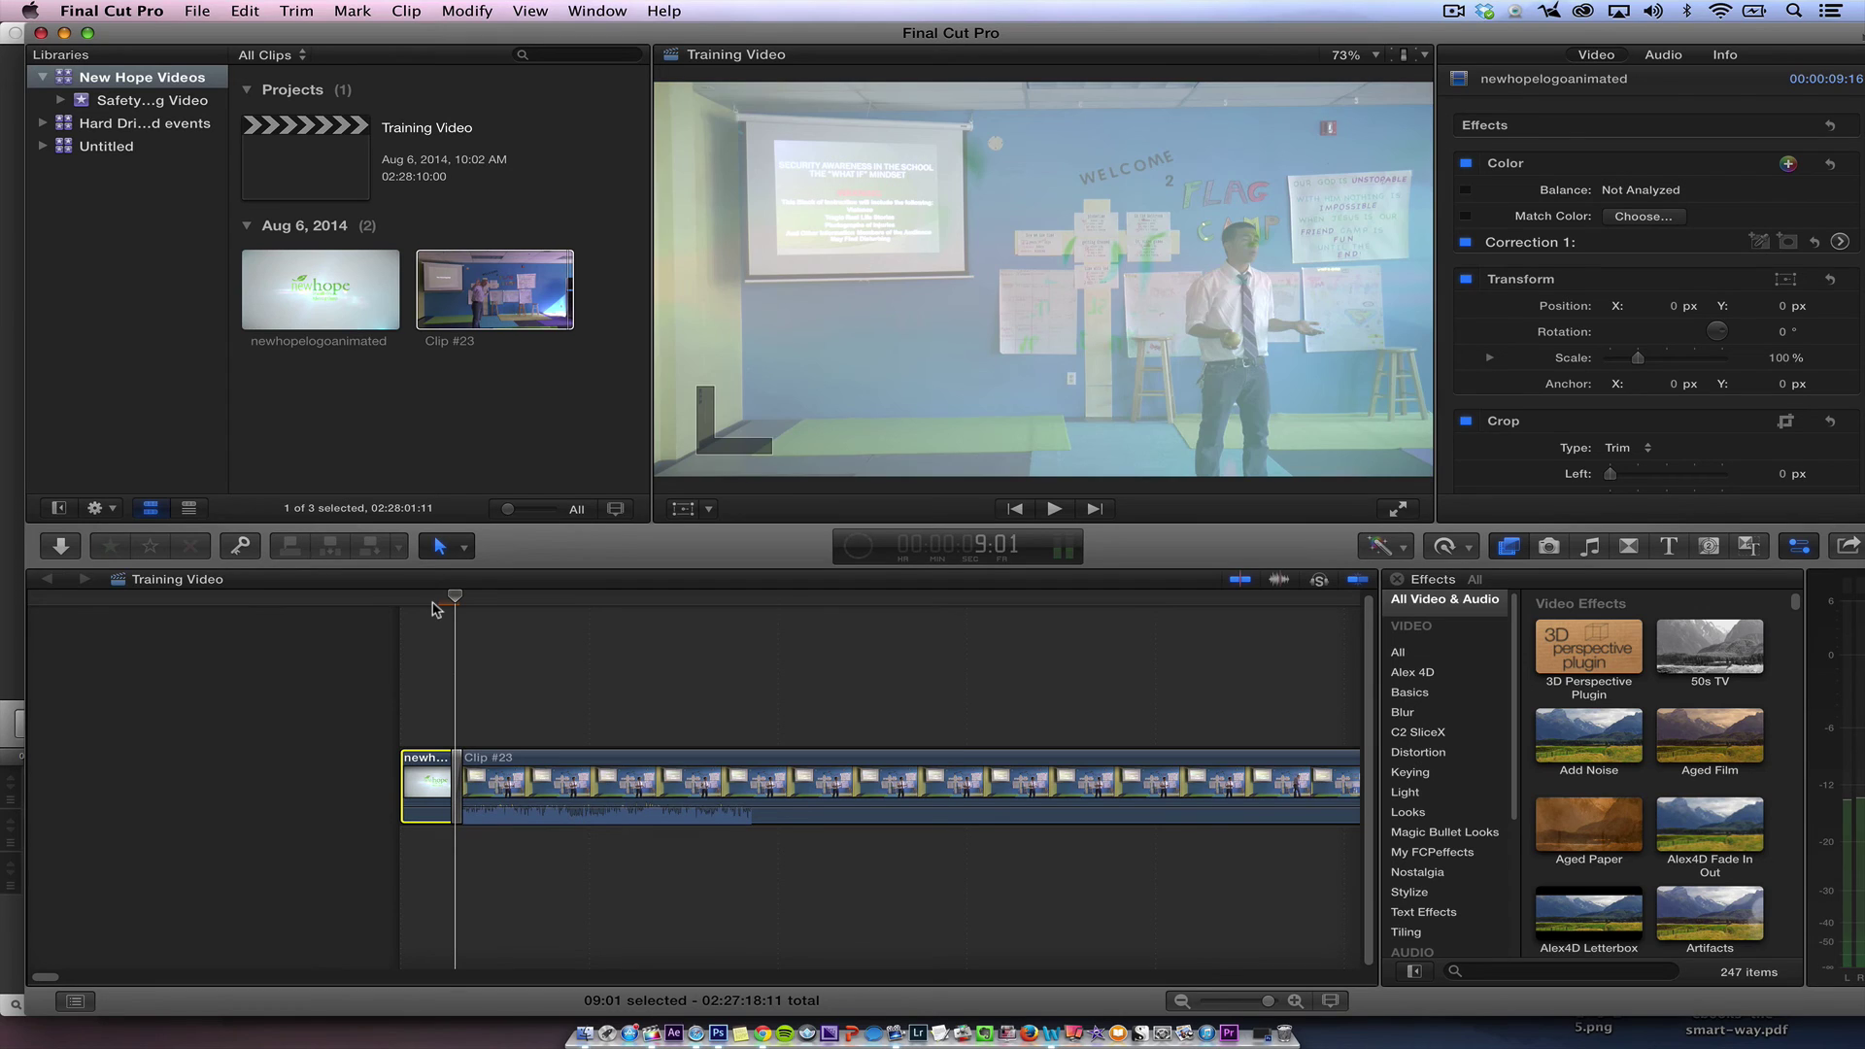
pyautogui.press('Home')
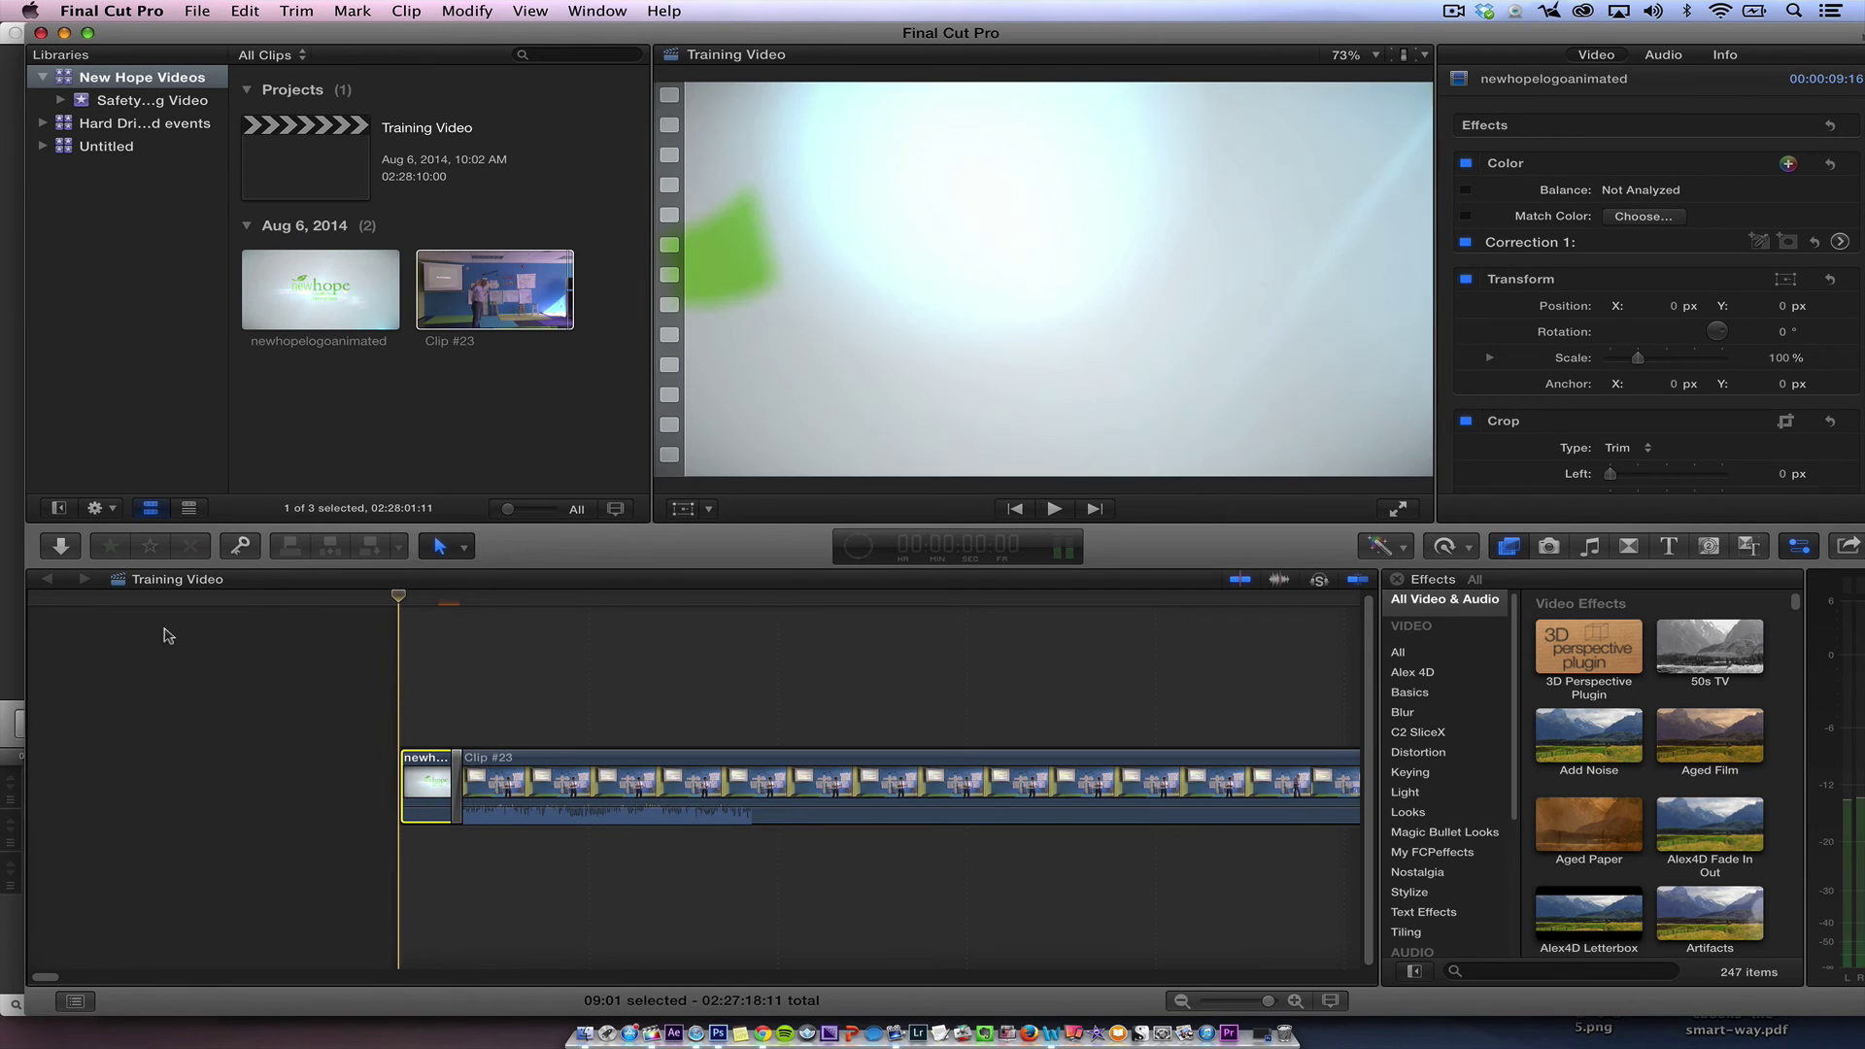
pyautogui.hotkey('shift', 'z')
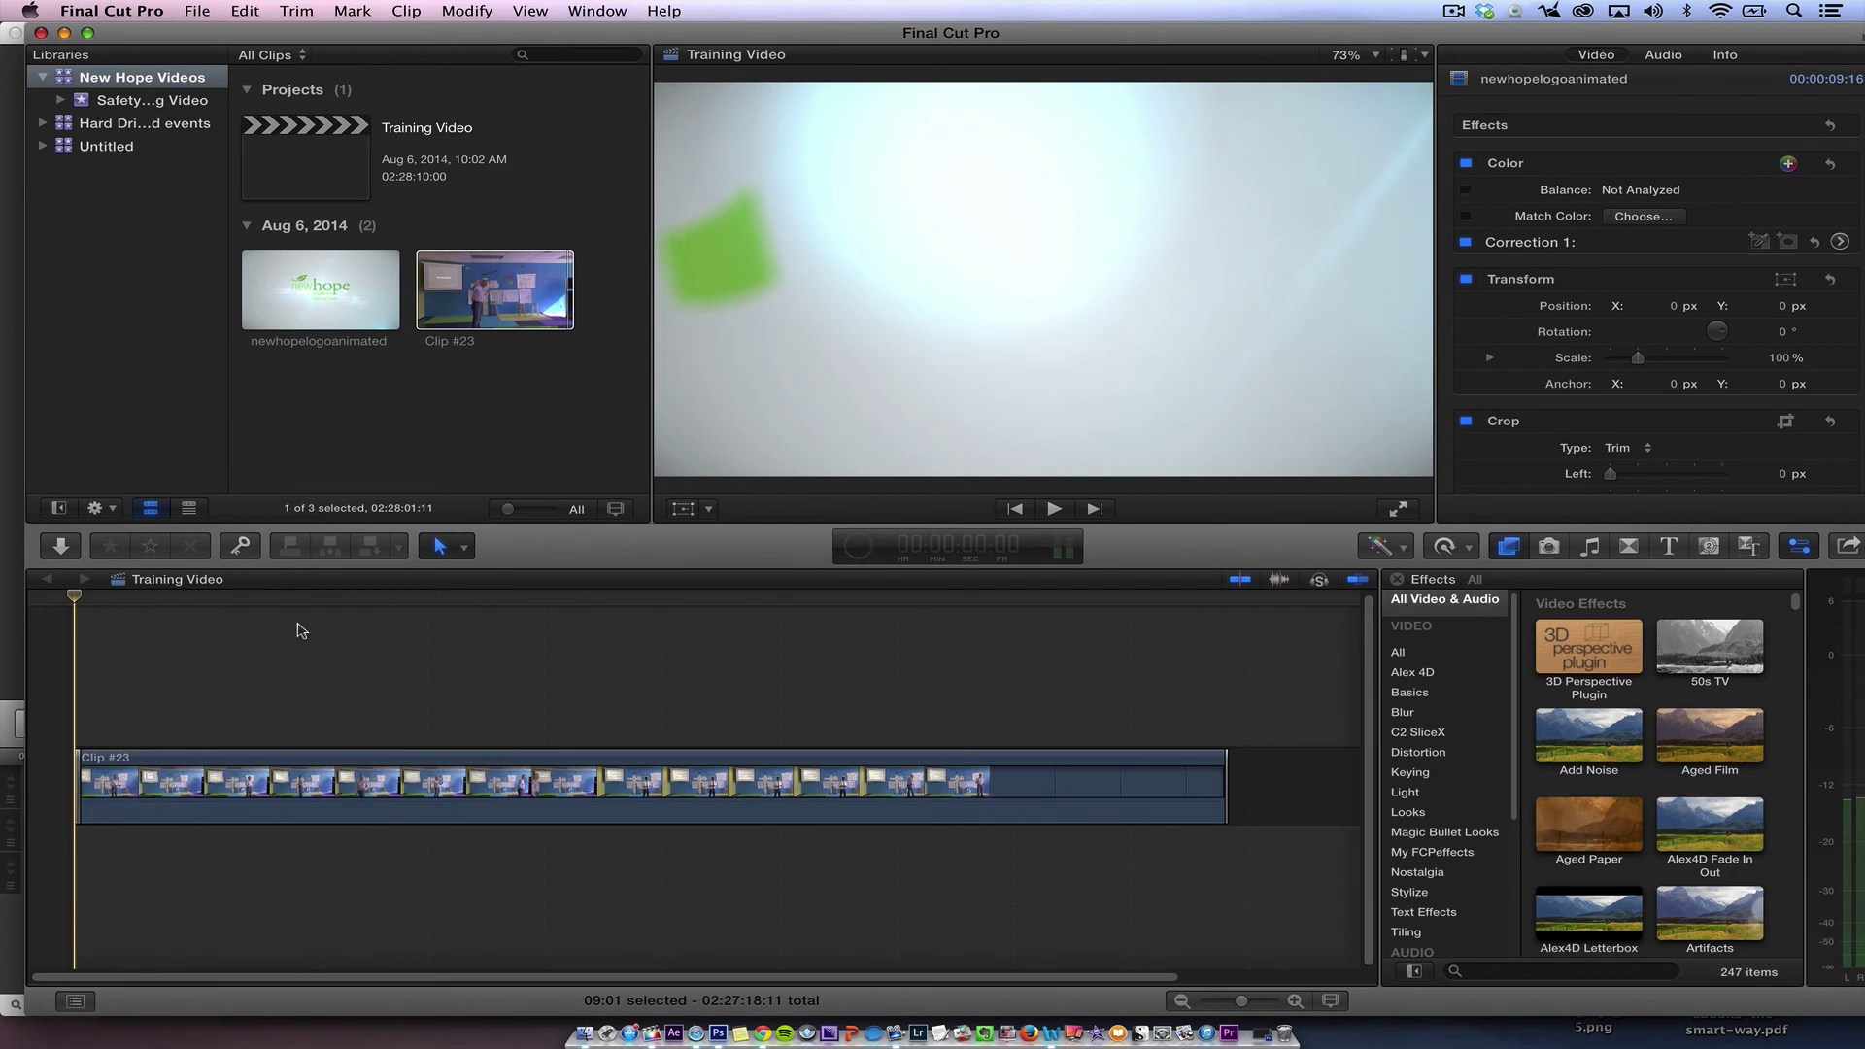
pyautogui.press('space')
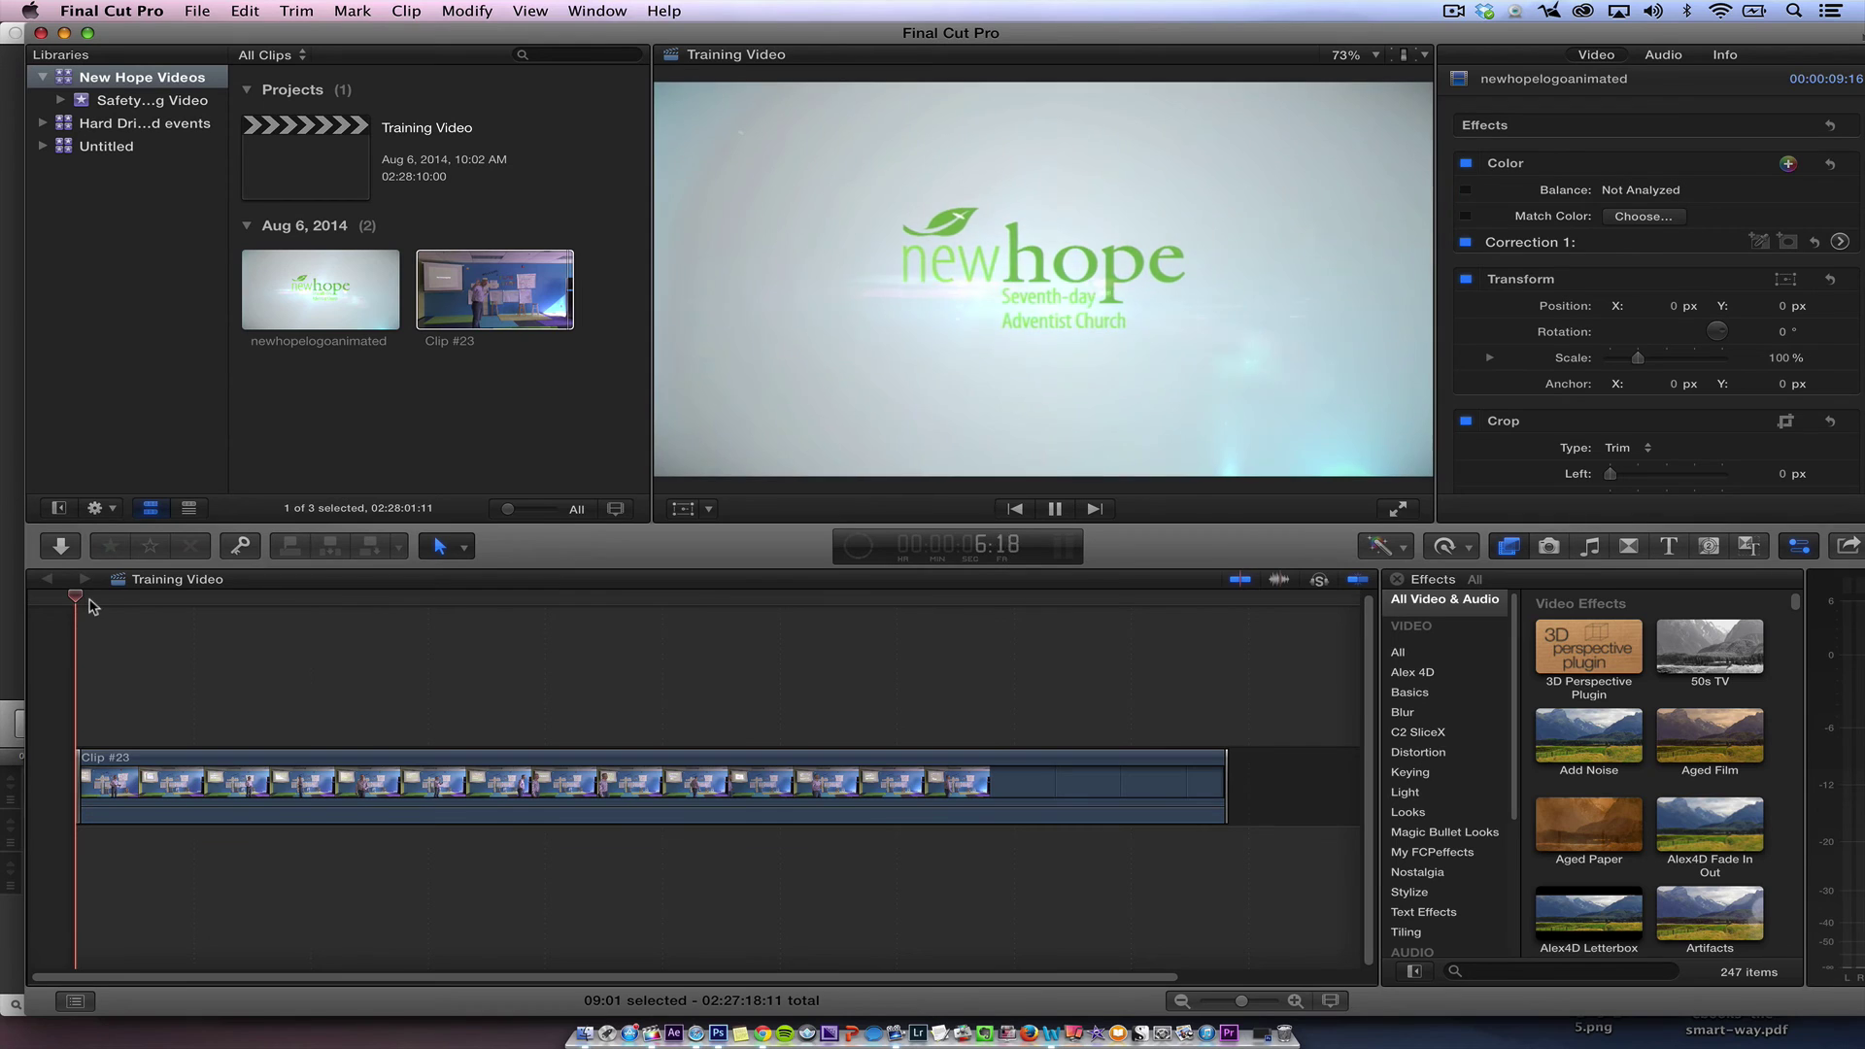
pyautogui.press('space')
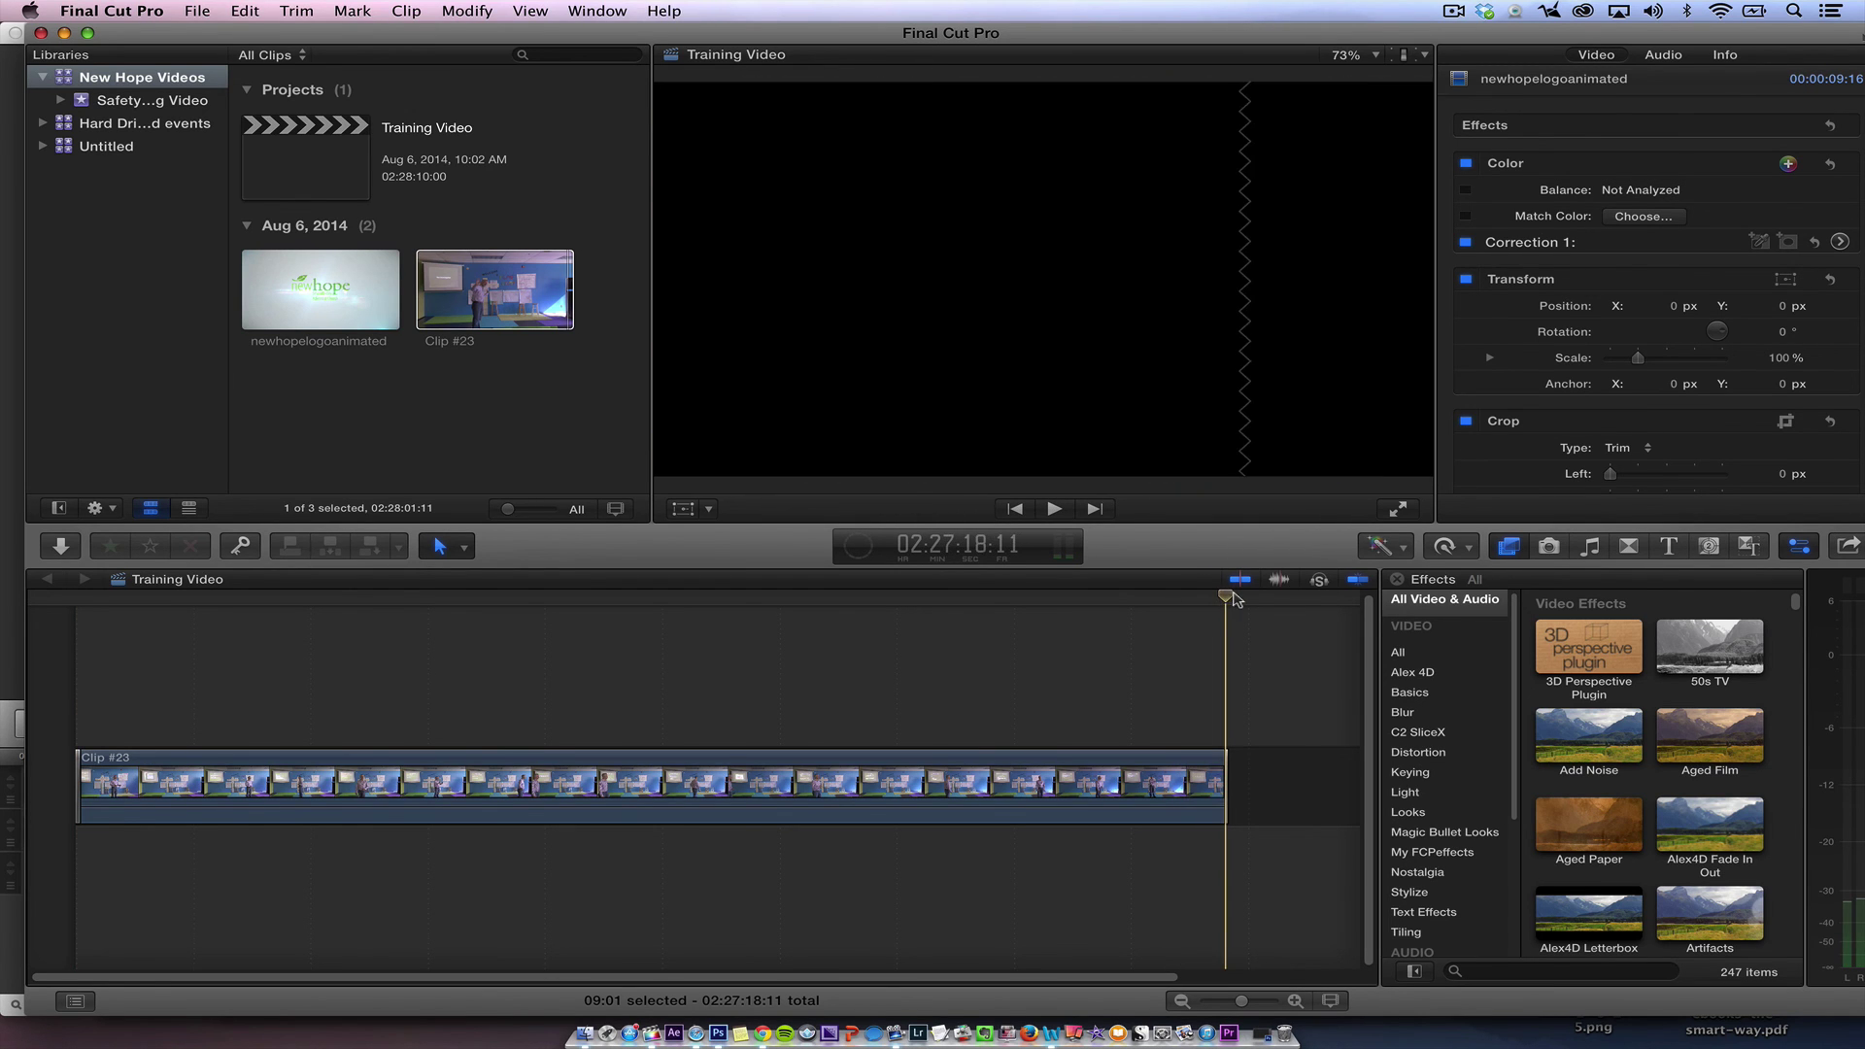
# Add the newhopelogoanimated clip at the end of the Training Video timeline.
pyautogui.click(1226, 596)
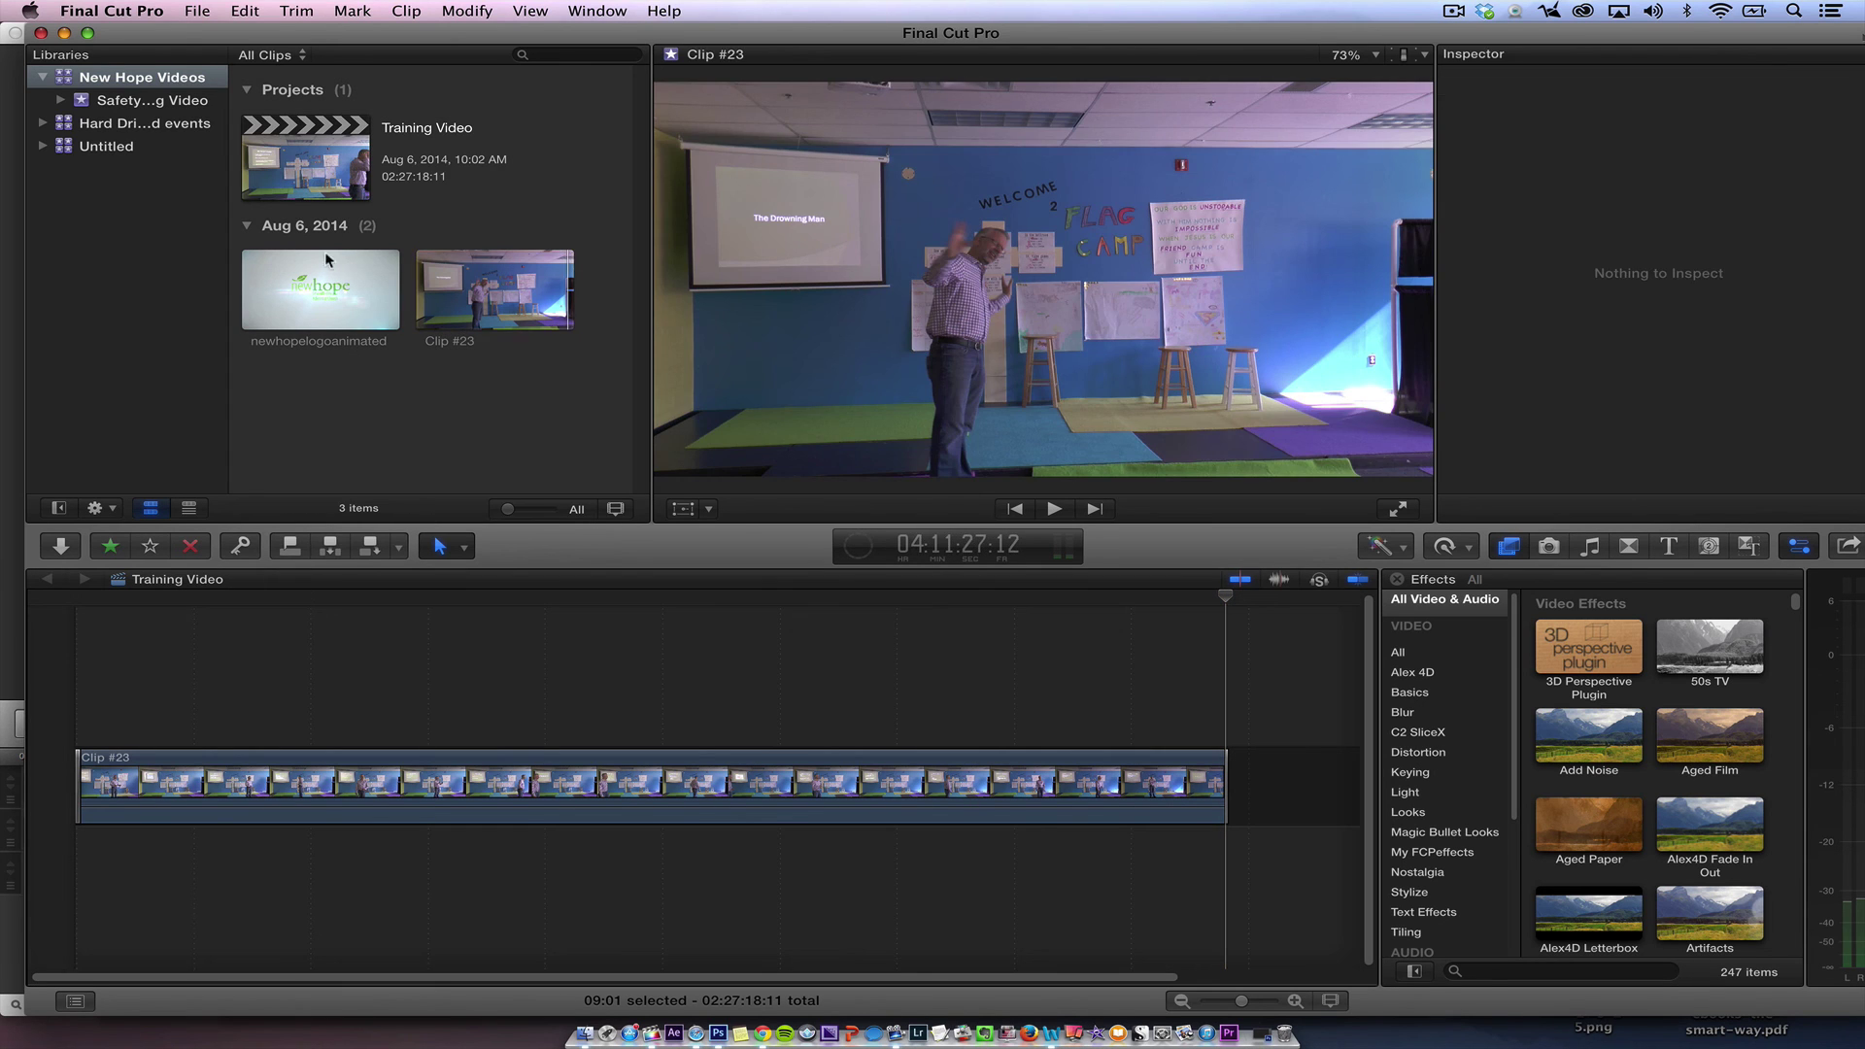
pyautogui.click(332, 292)
pyautogui.moveTo(918, 582); pyautogui.dragTo(1284, 787)
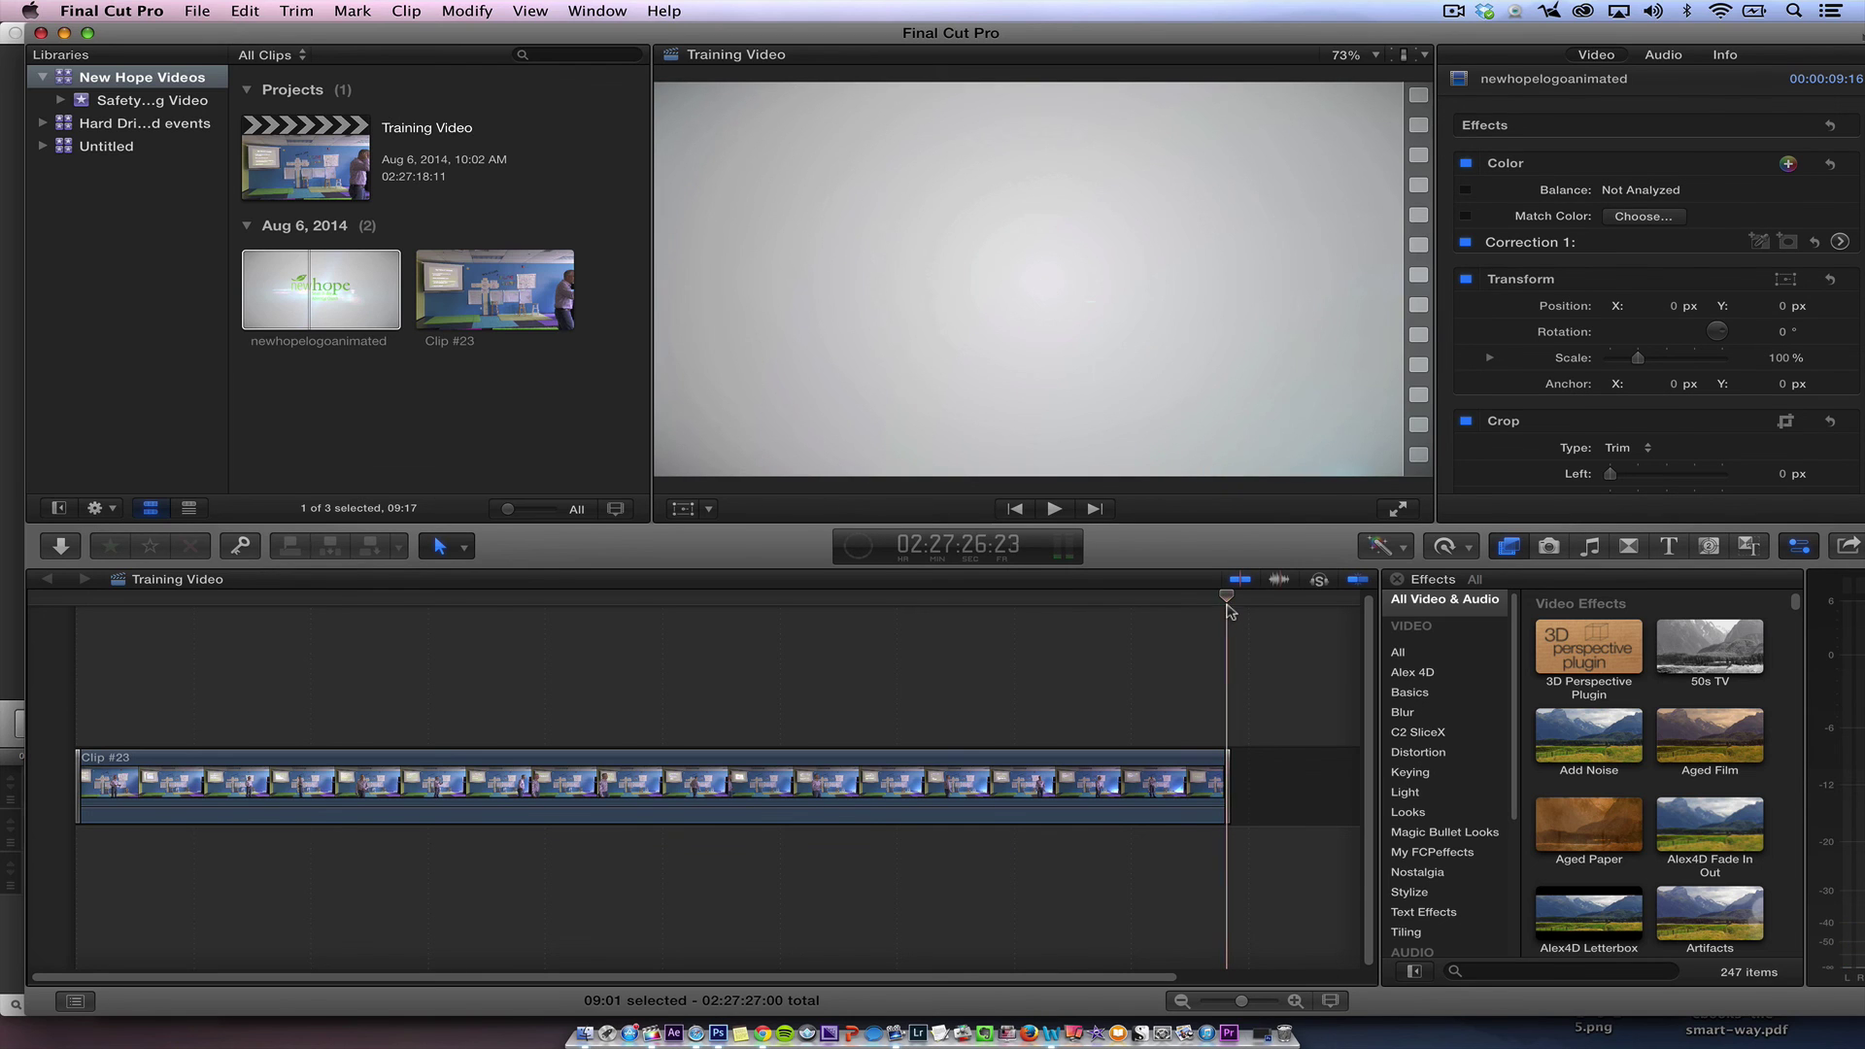
# Play the project from the very start to preview the logo intro.
pyautogui.moveTo(1229, 601); pyautogui.dragTo(72, 626)
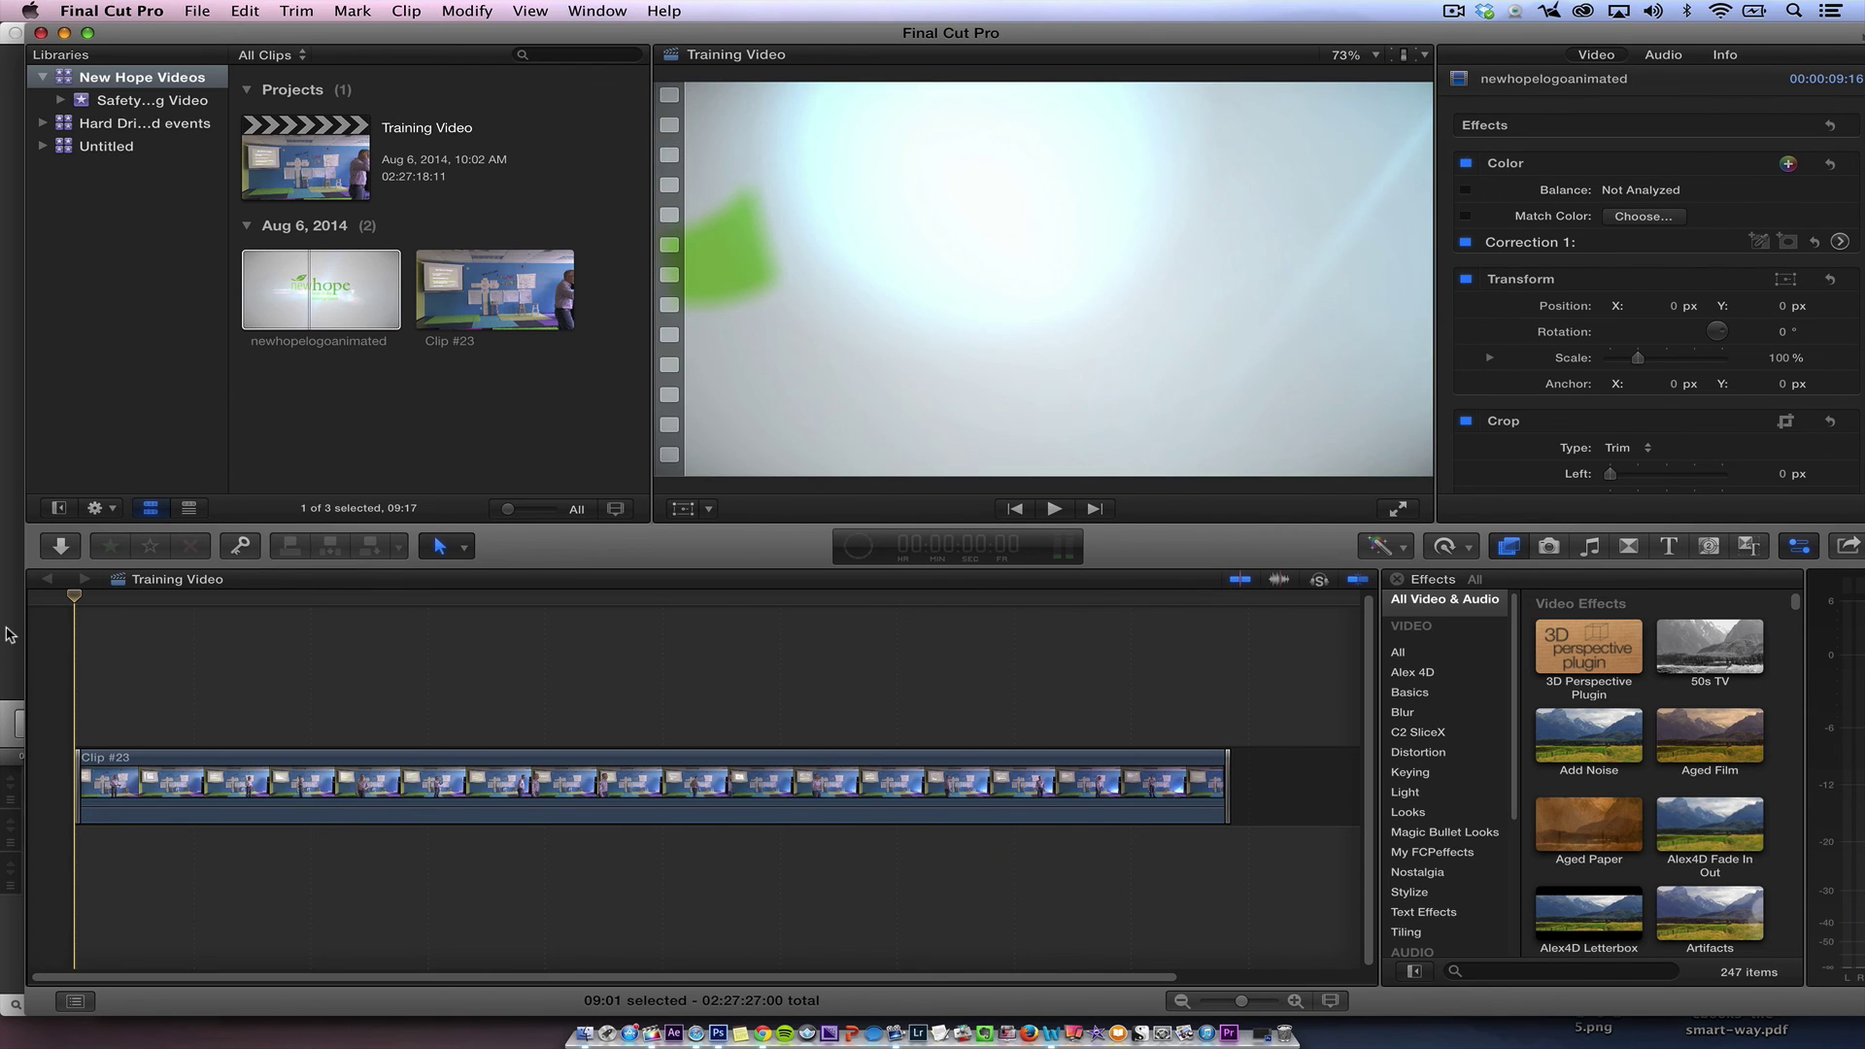
pyautogui.press('space')
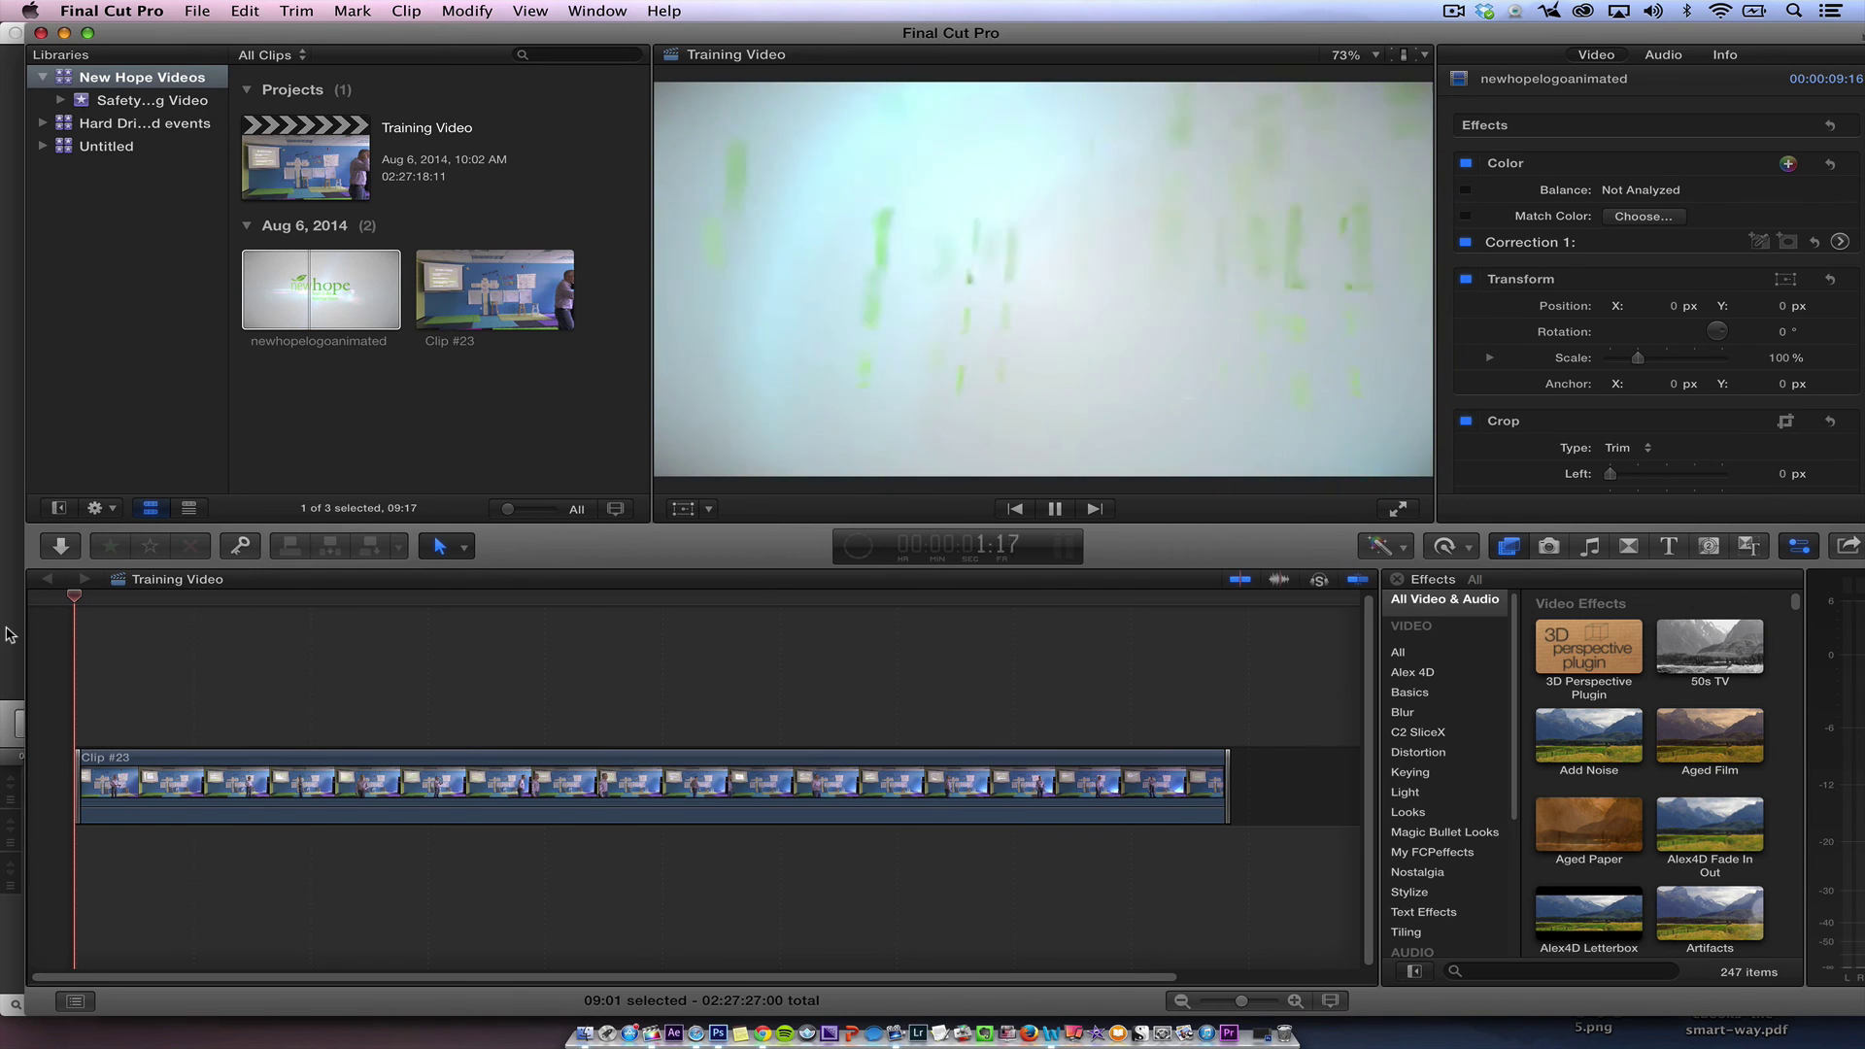
pyautogui.press('space')
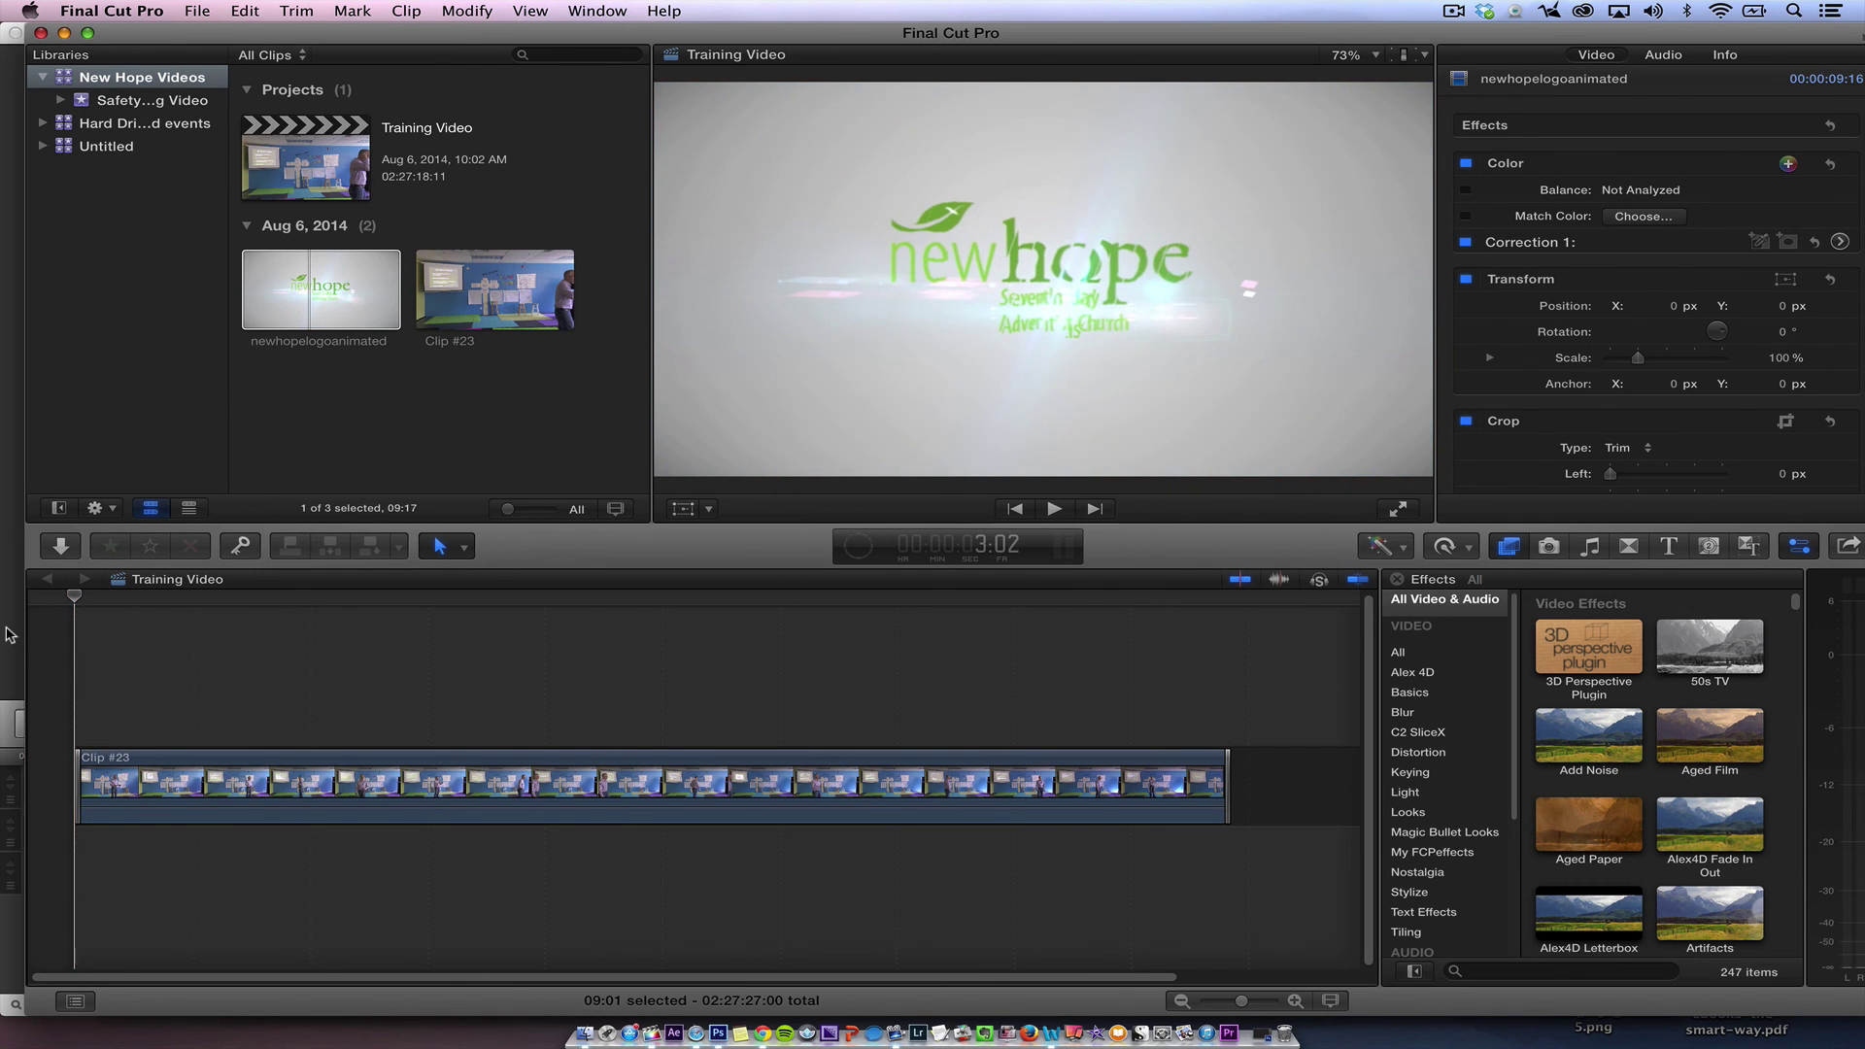